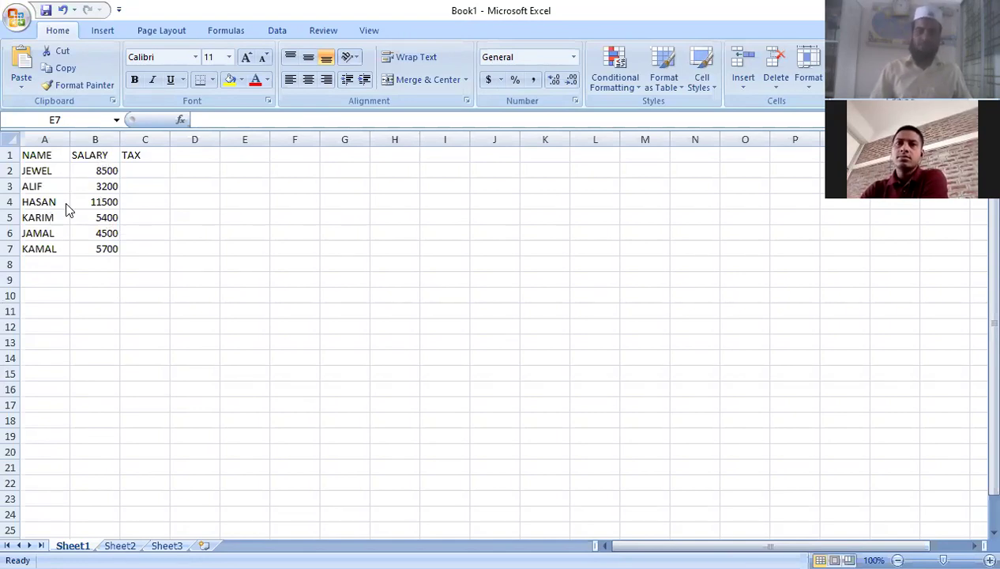
Step: Begin a formula in C2 with an IF function whose logical test is an AND function
left_click(141, 171)
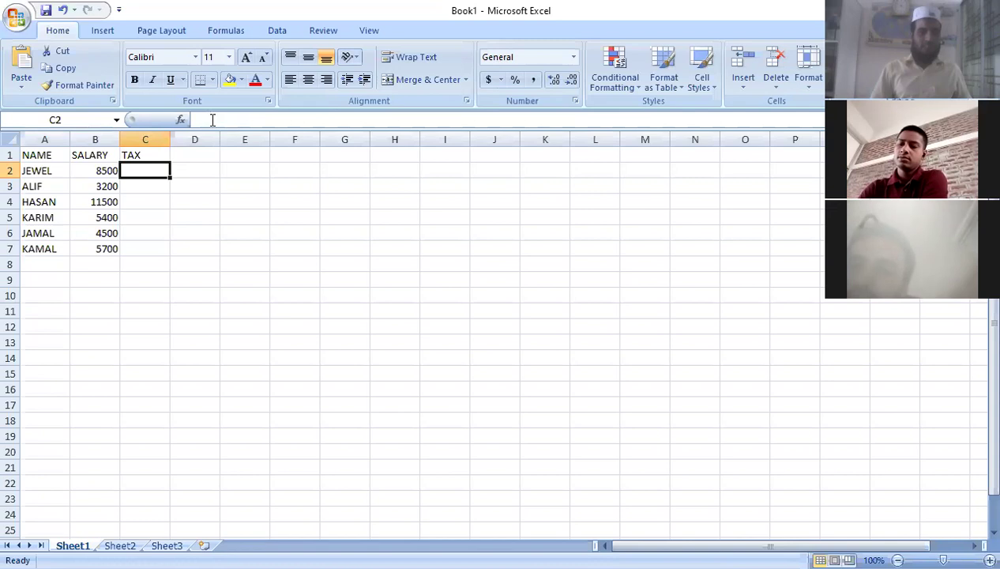
key("F6")
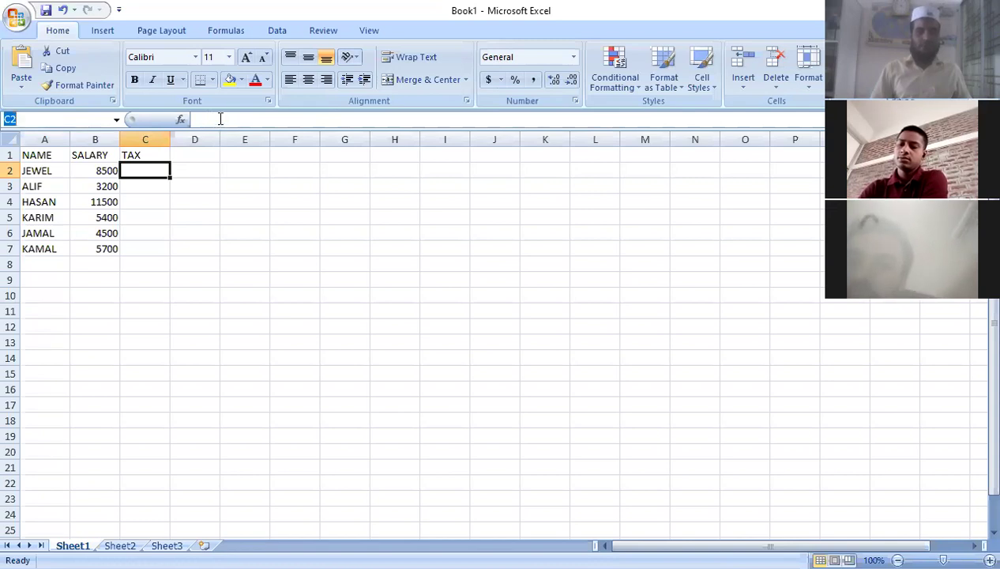
left_click(219, 119)
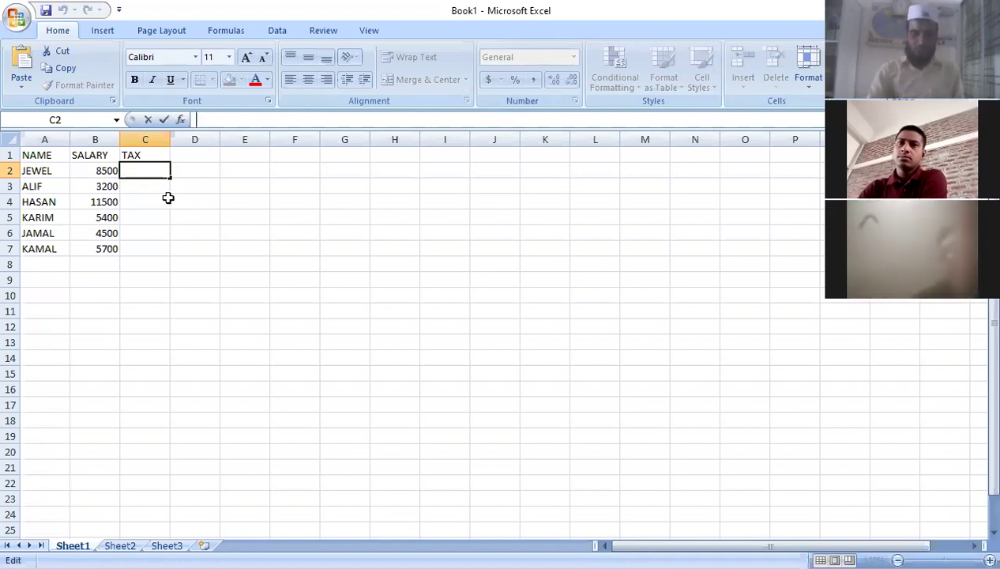
type("=")
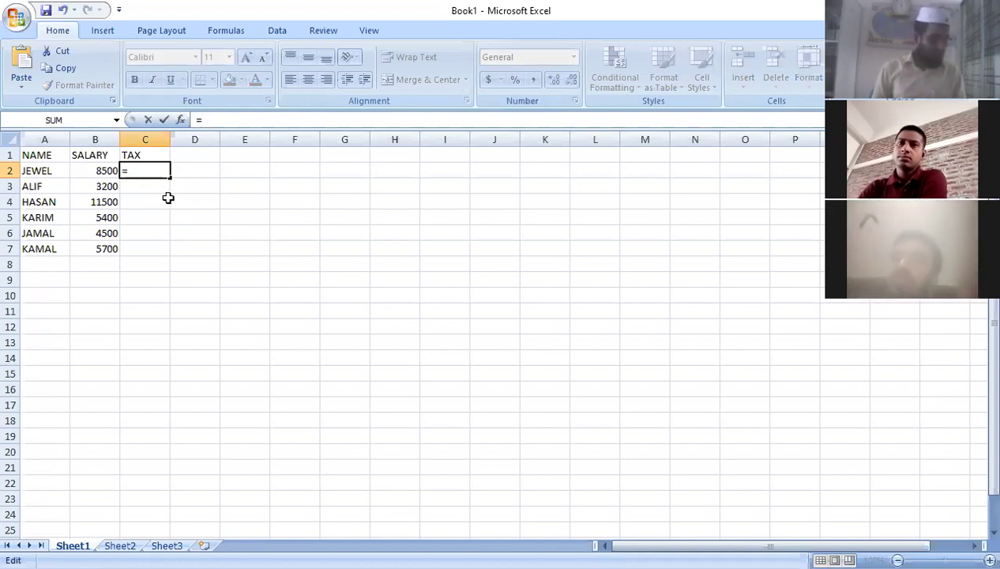
type("IF")
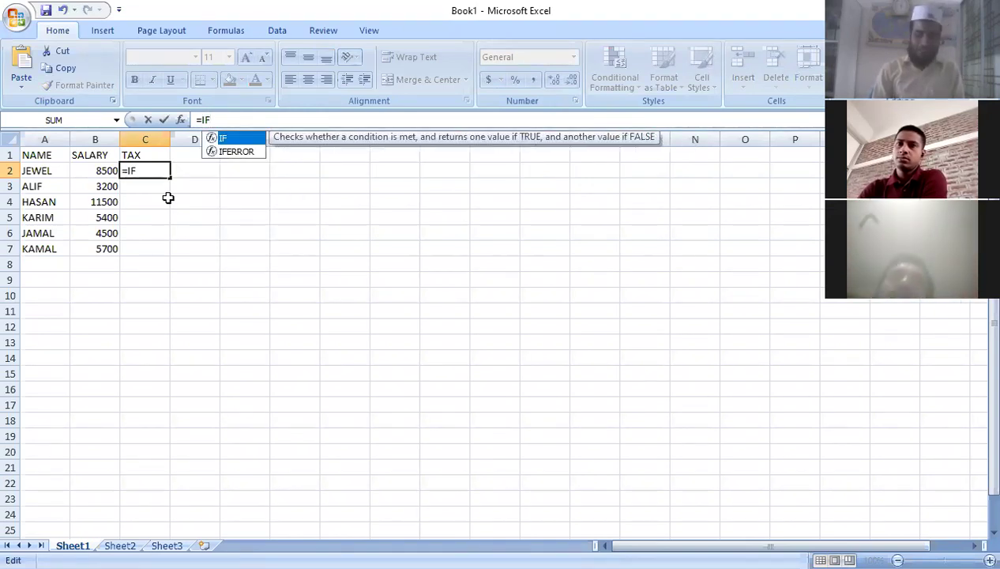
type("(")
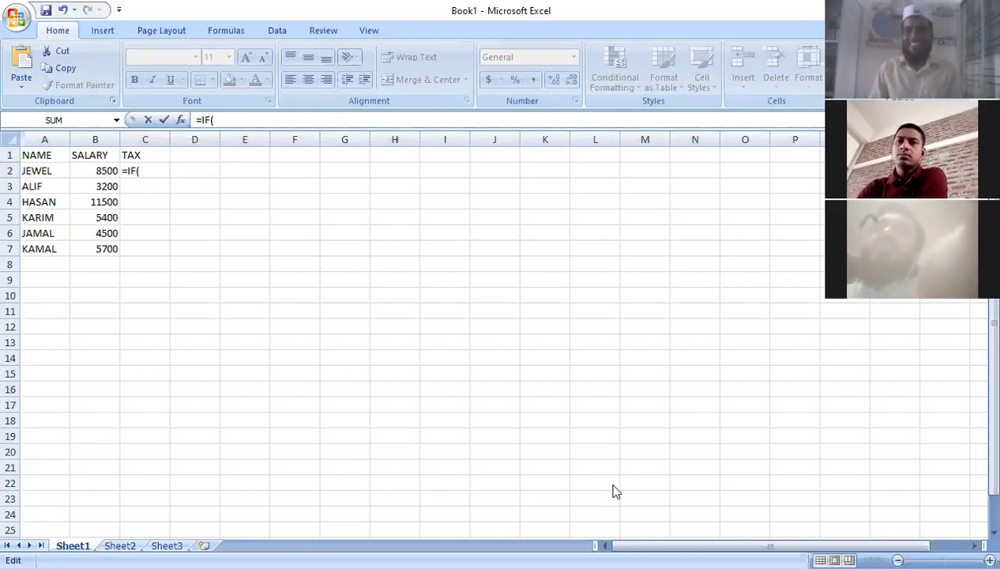
left_click(154, 170)
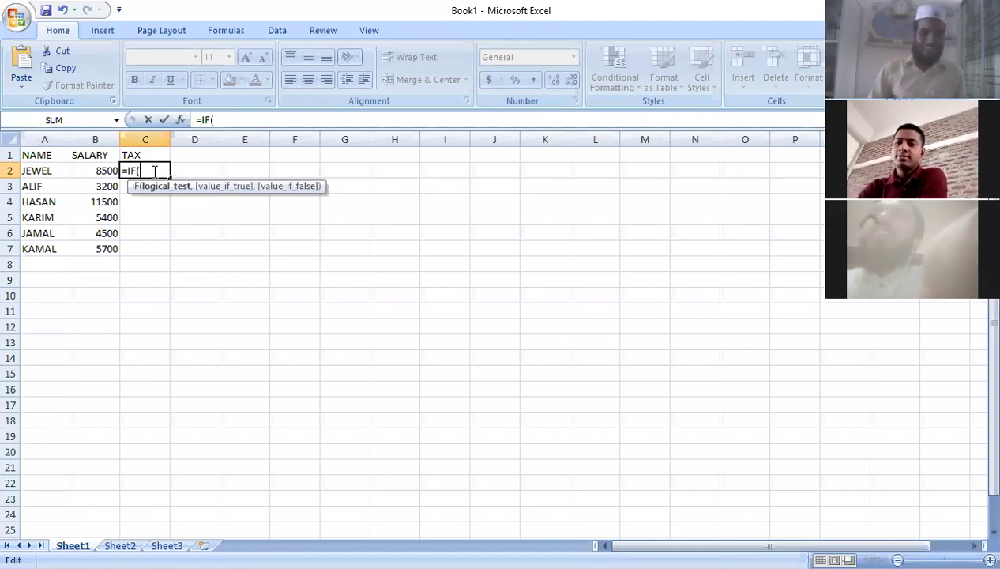
type("A")
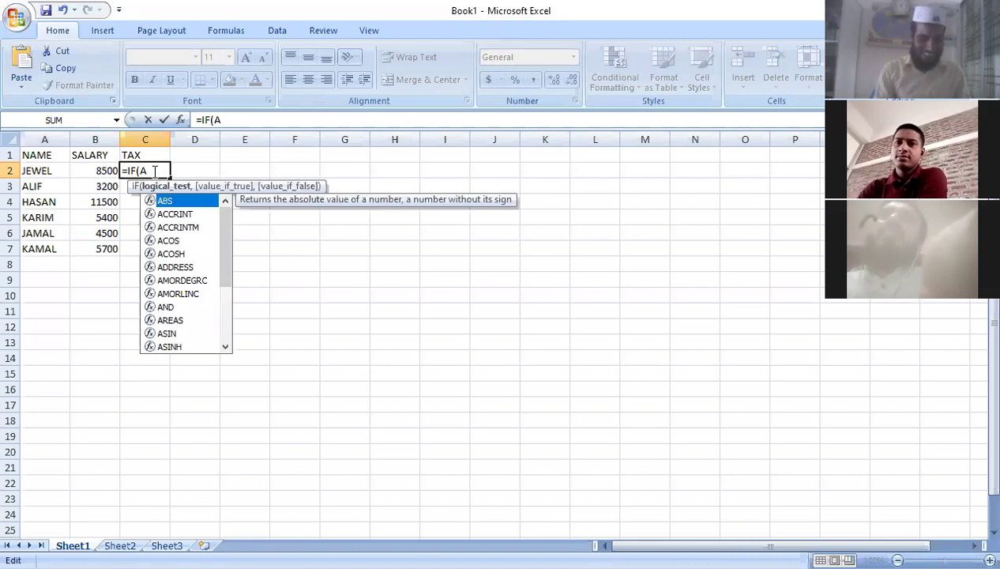
type("ND")
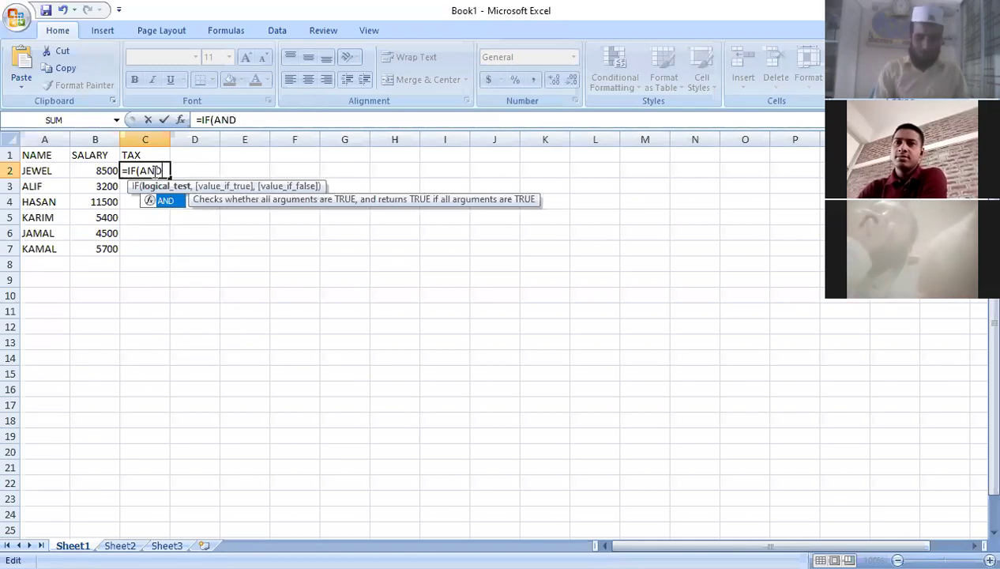
type("(")
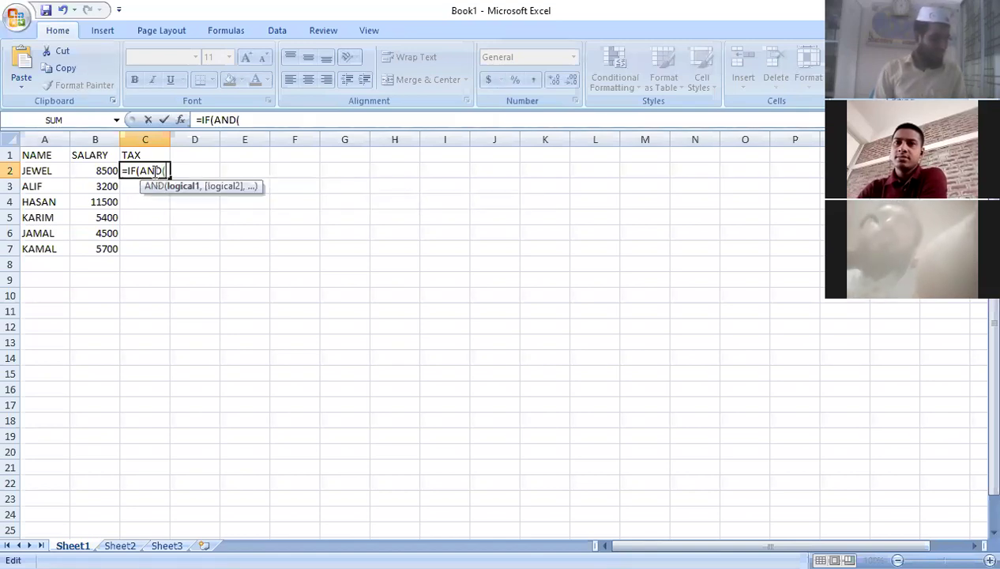
Step: Fill the AND test in the C2 formula with the conditions B2>5000 and B2<10000, and close it
left_click(101, 172)
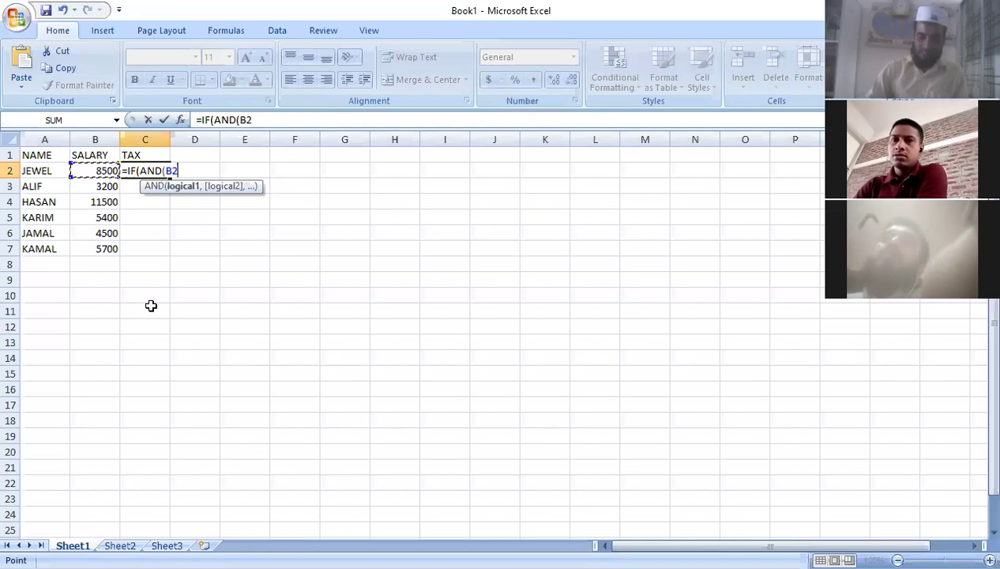
type(">")
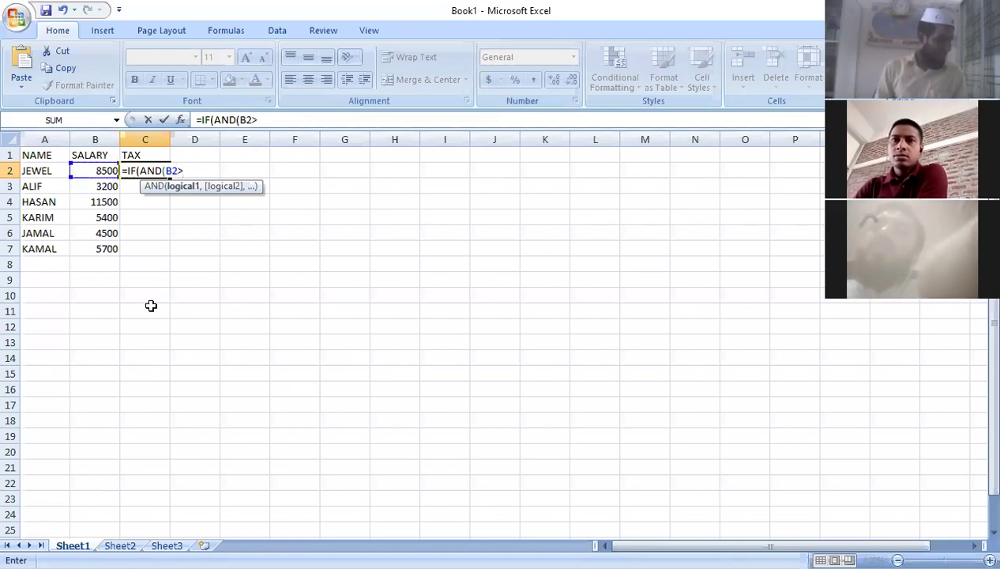
type("5000")
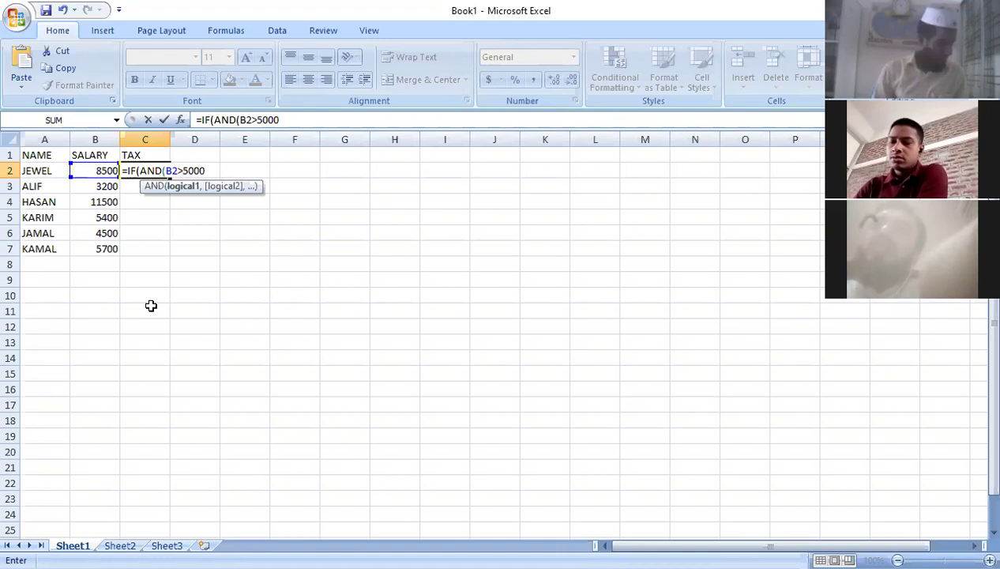
type(",")
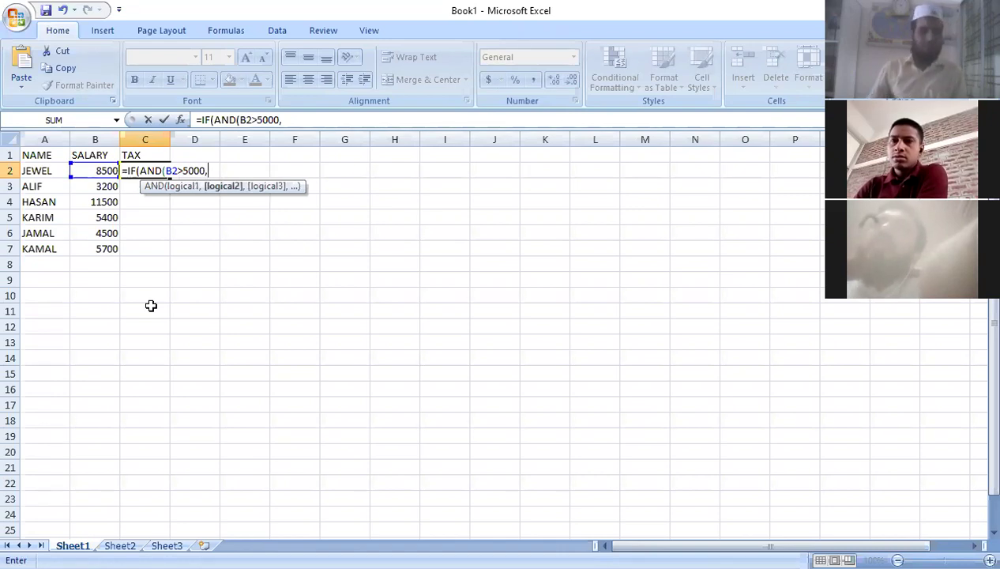
left_click(101, 172)
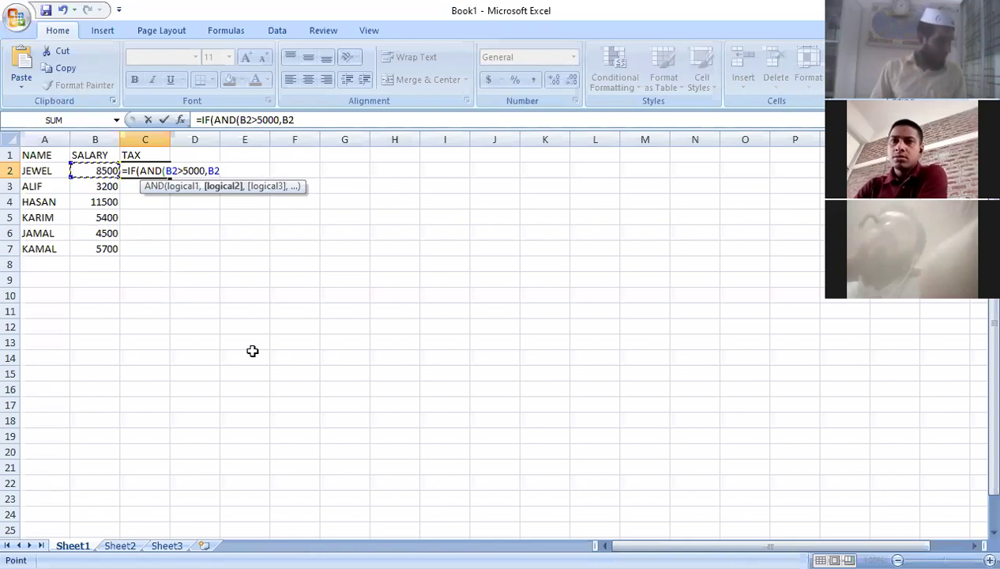
type("<")
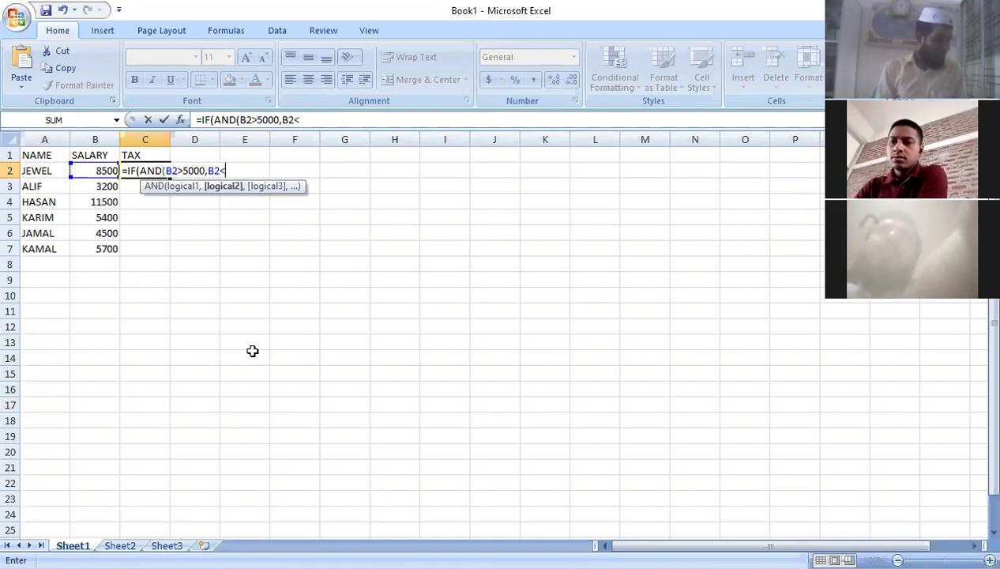
type("10000")
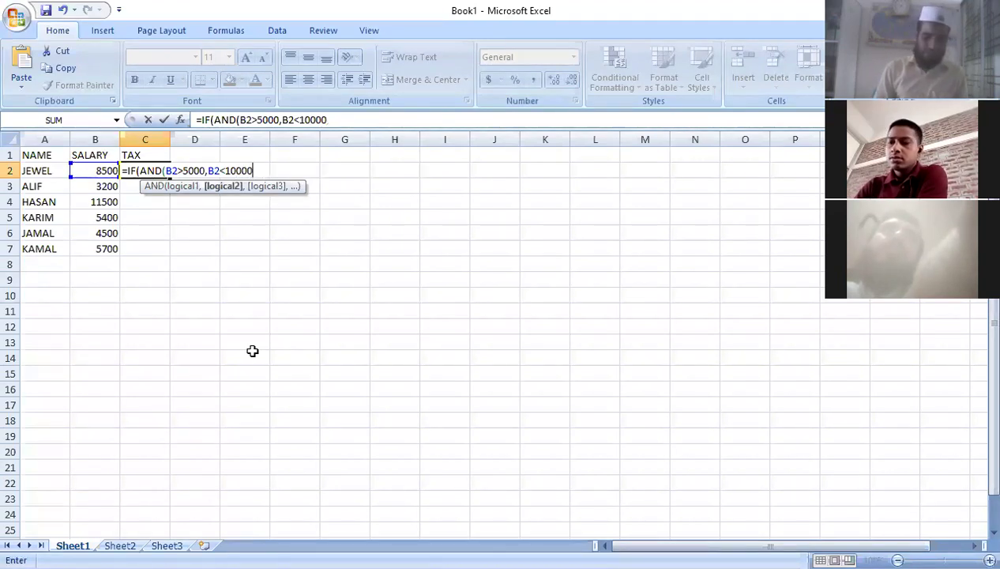
type(")")
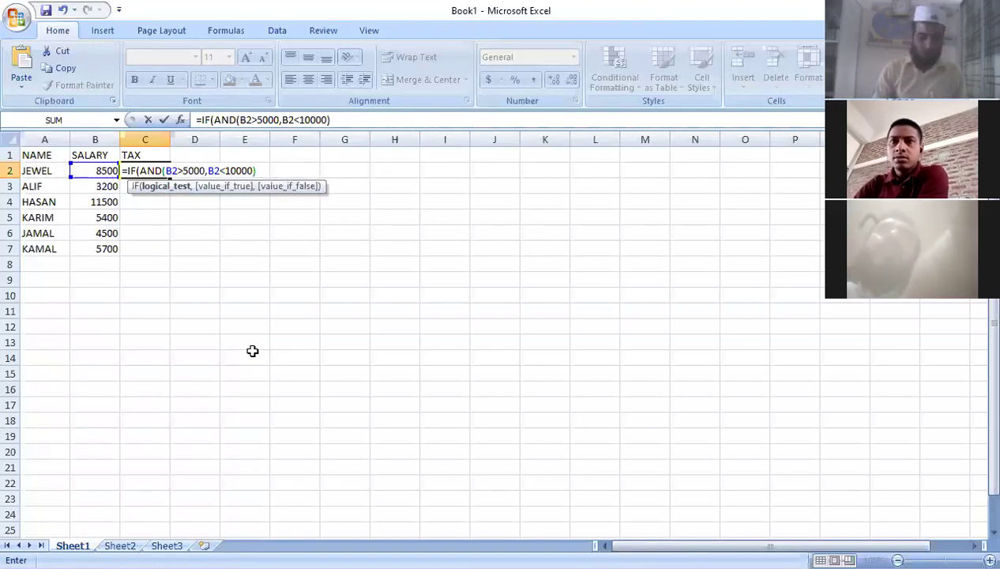
Step: Set the IF function's value-if-true argument in C2 to B2*2%
type(",")
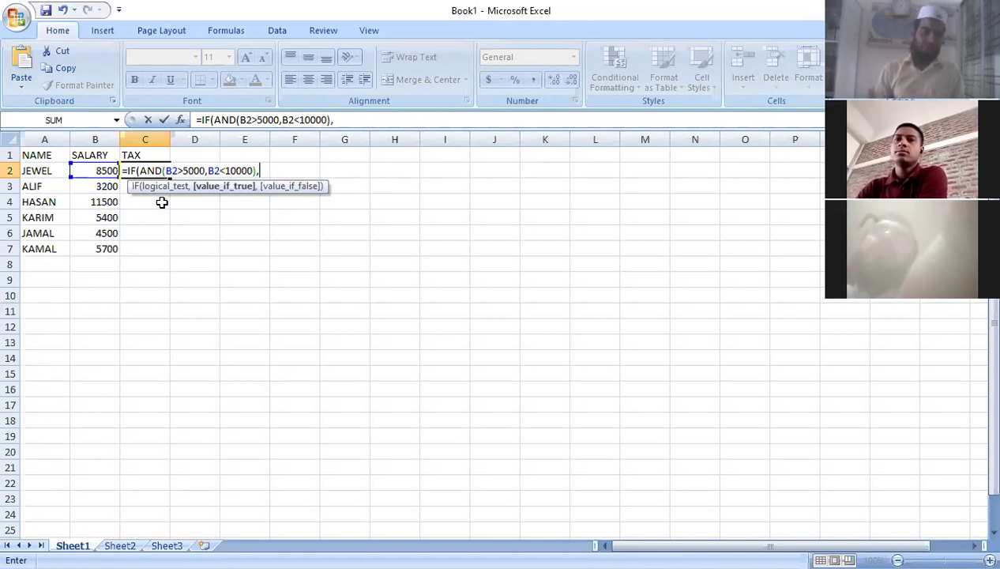
left_click(101, 171)
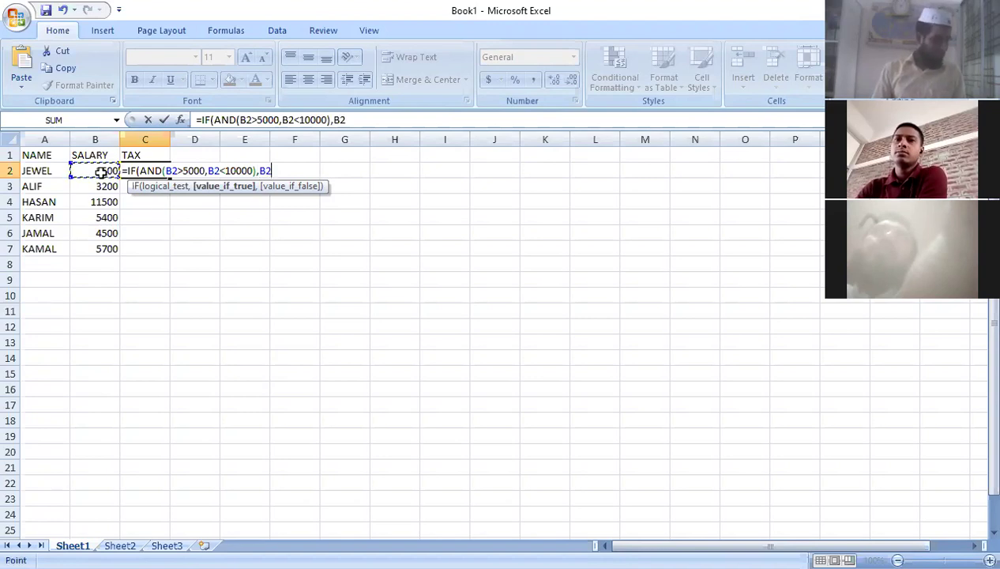
type("*")
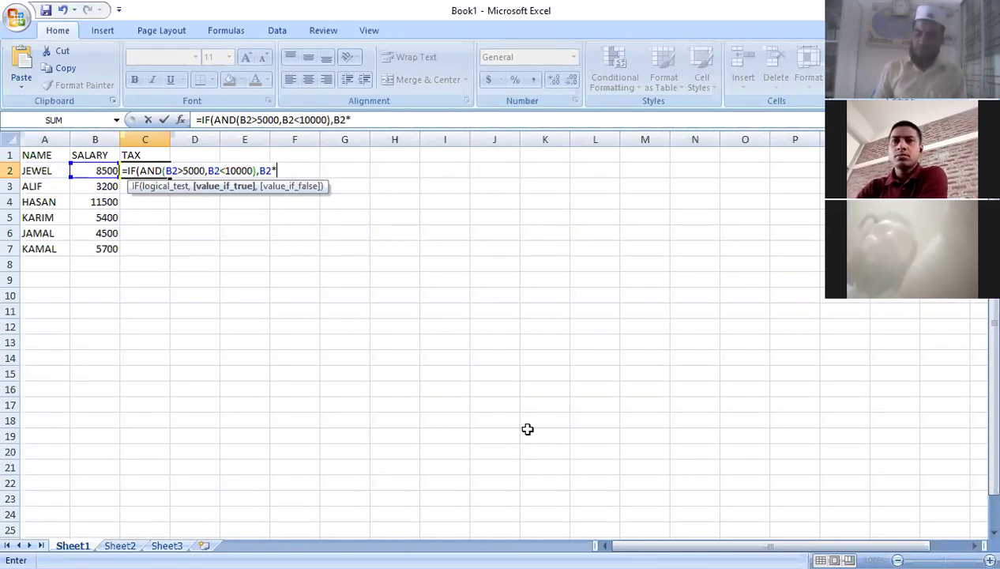
type("2%")
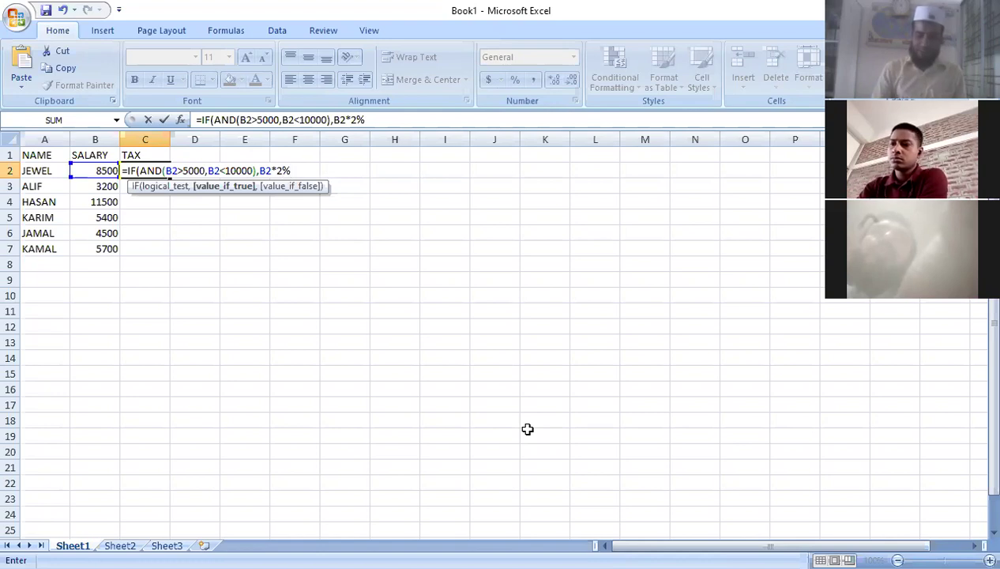
type(",")
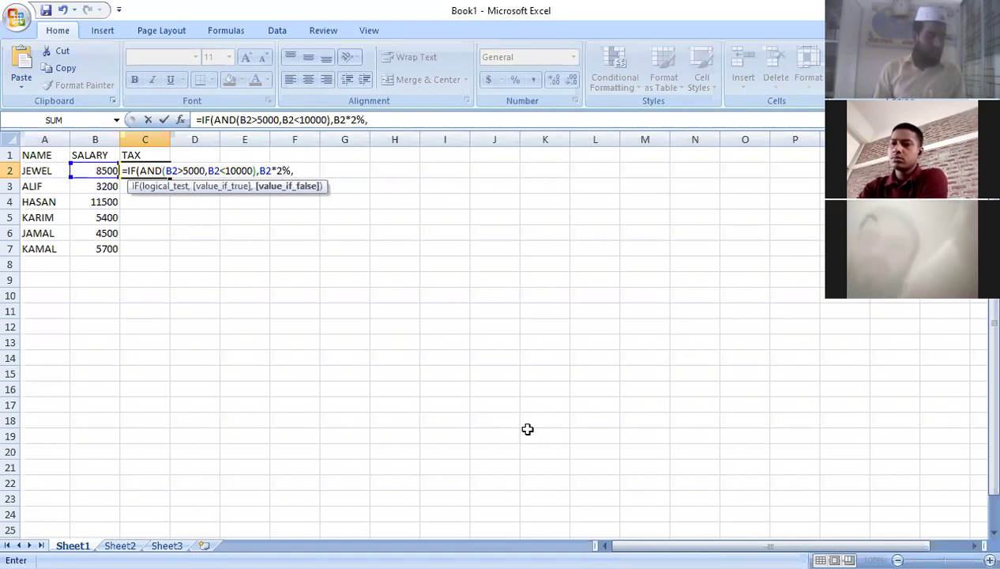
Step: Nest a second IF as the value-if-false argument of the C2 formula, with the logical test B2>10000
type("I")
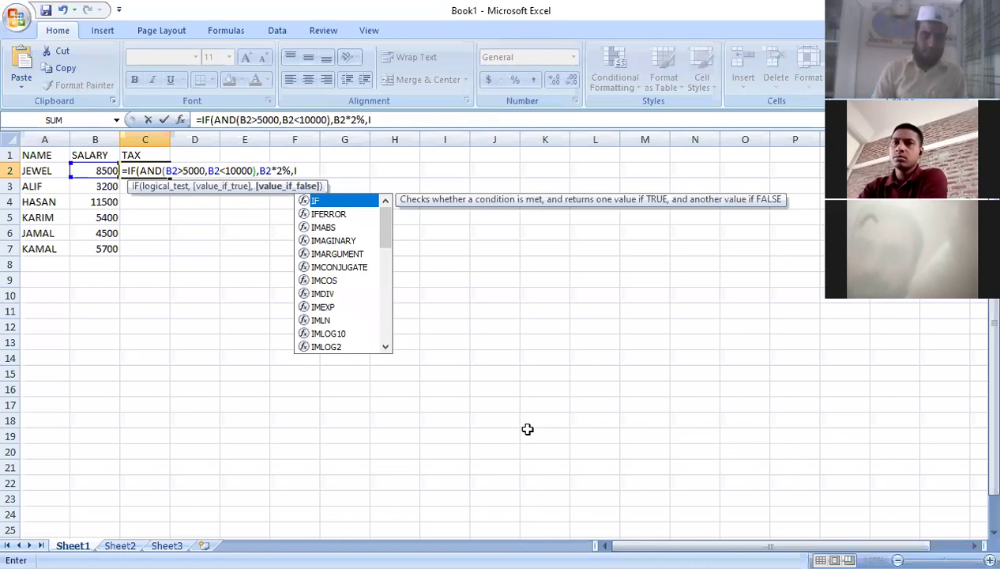
type("F")
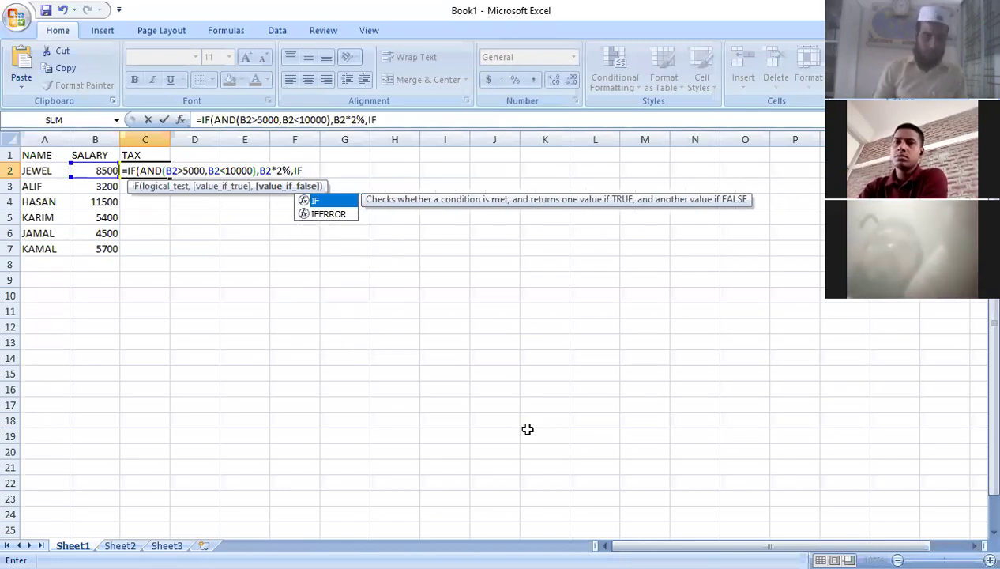
type("(")
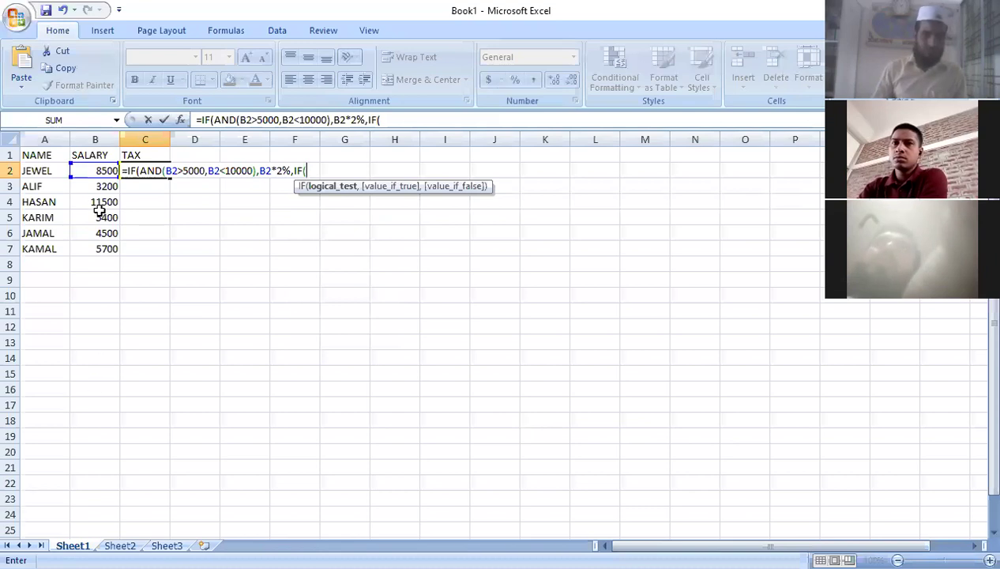
left_click(95, 169)
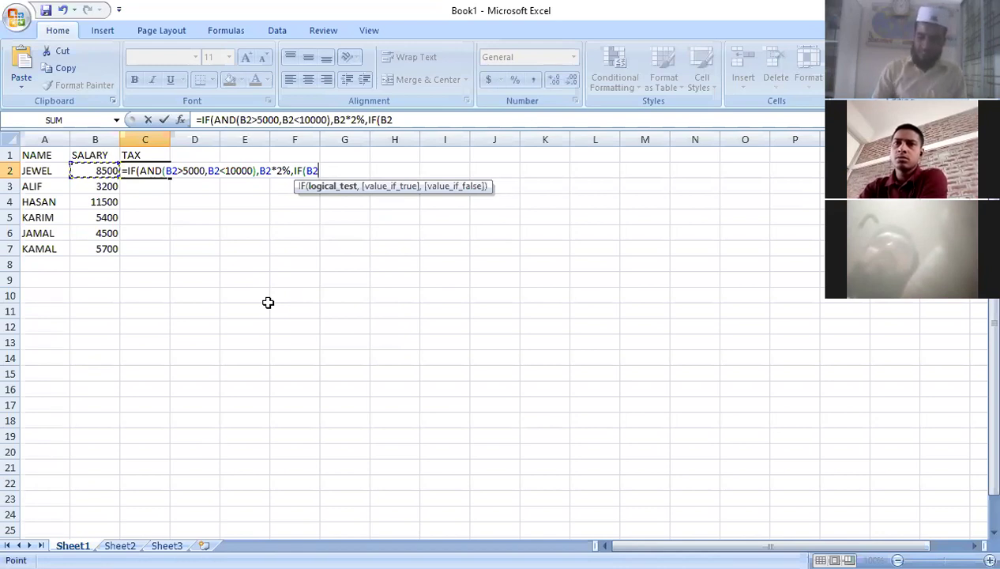
type(">")
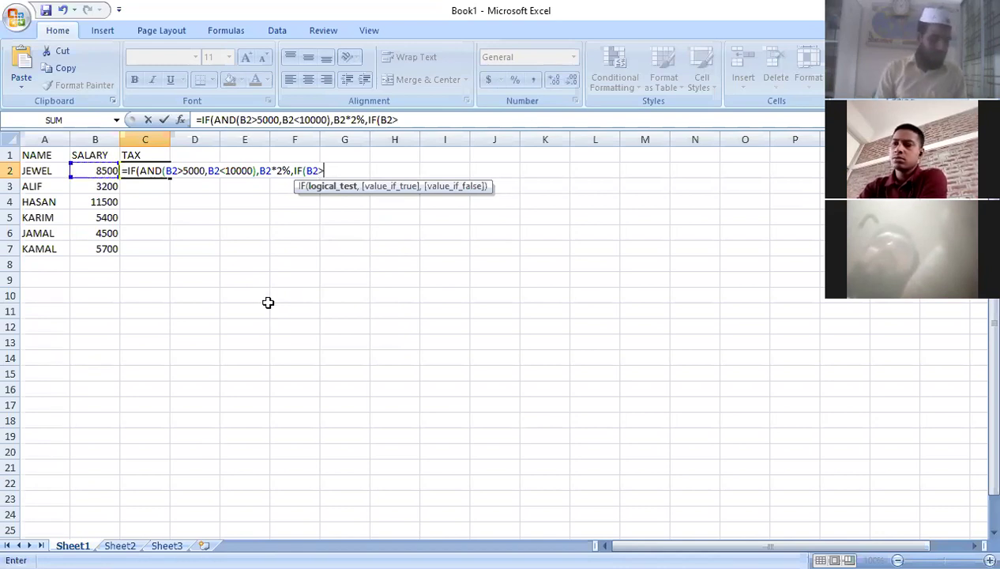
type("10000")
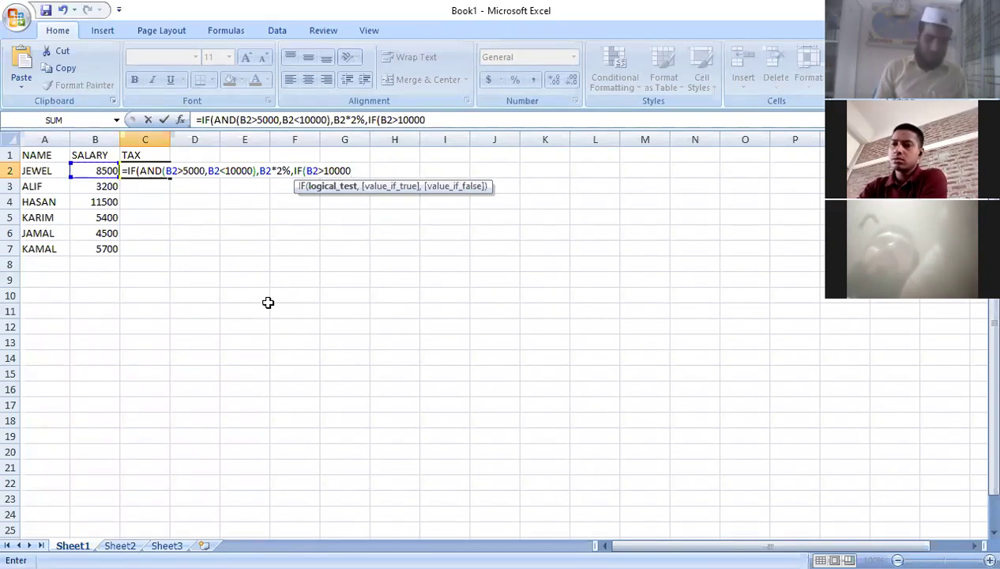
type(",")
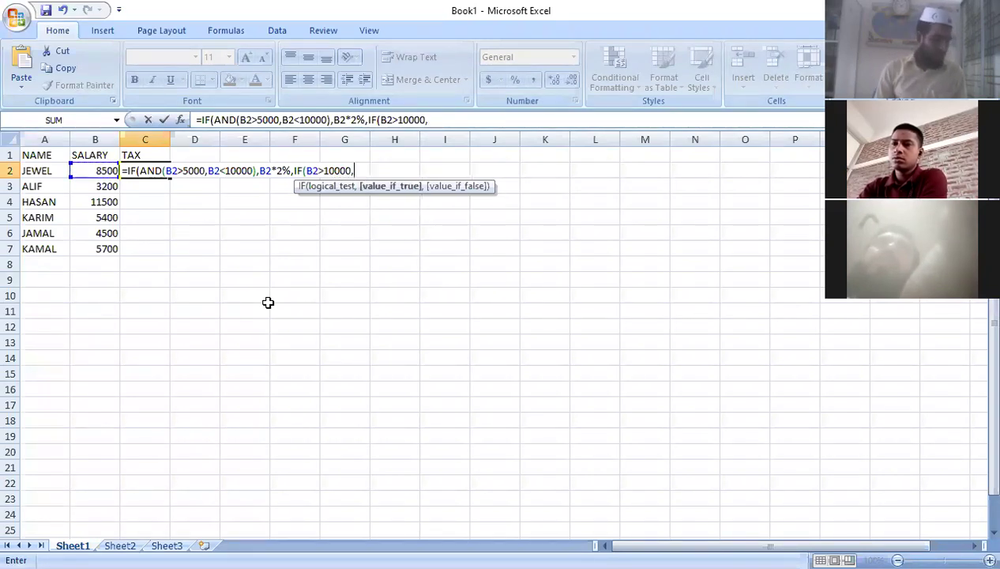
Step: Complete the nested IF in the C2 formula with B2*5% if true and 0 if false, and close both IF functions
left_click(105, 169)
type("*")
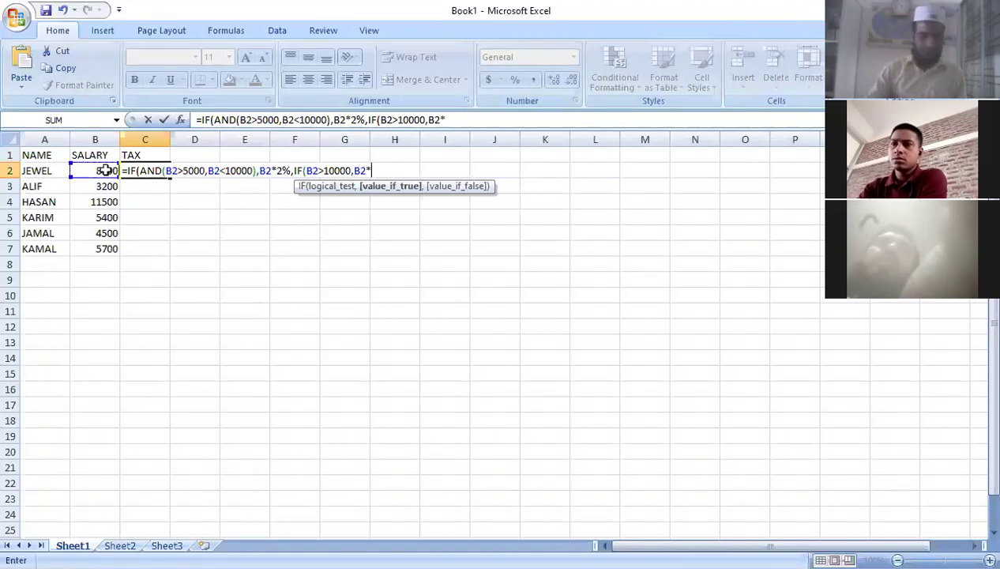
type("5%")
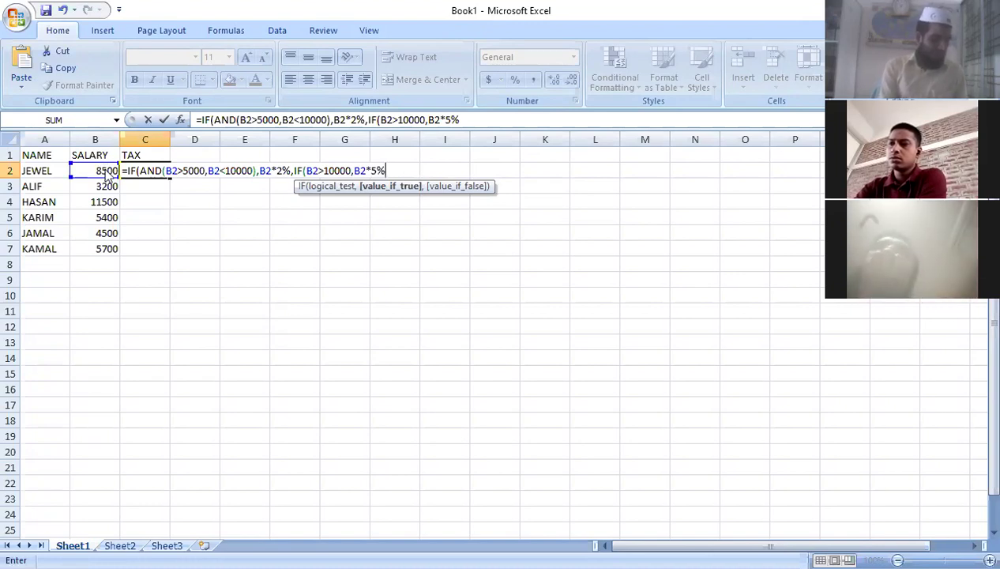
type(",0")
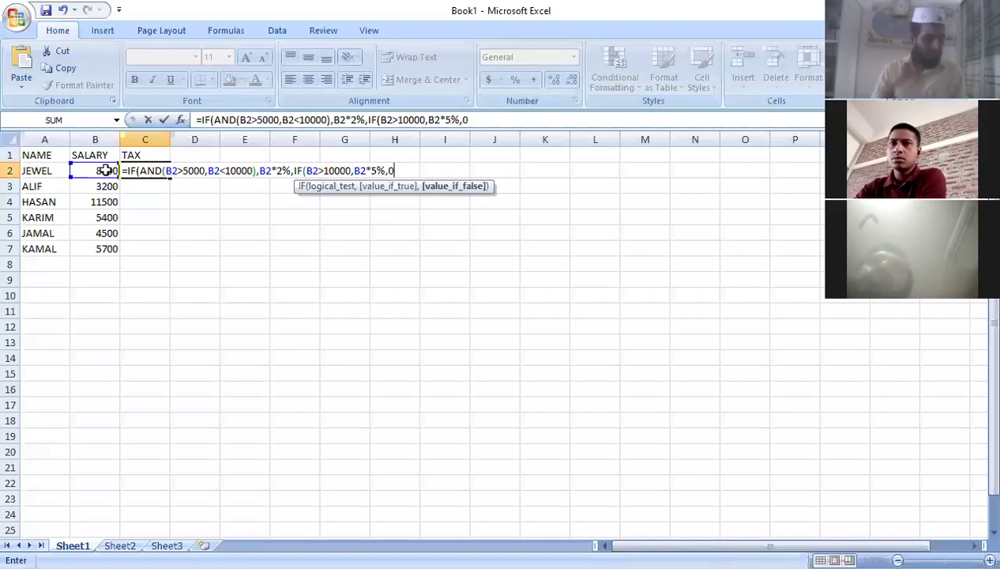
type("))")
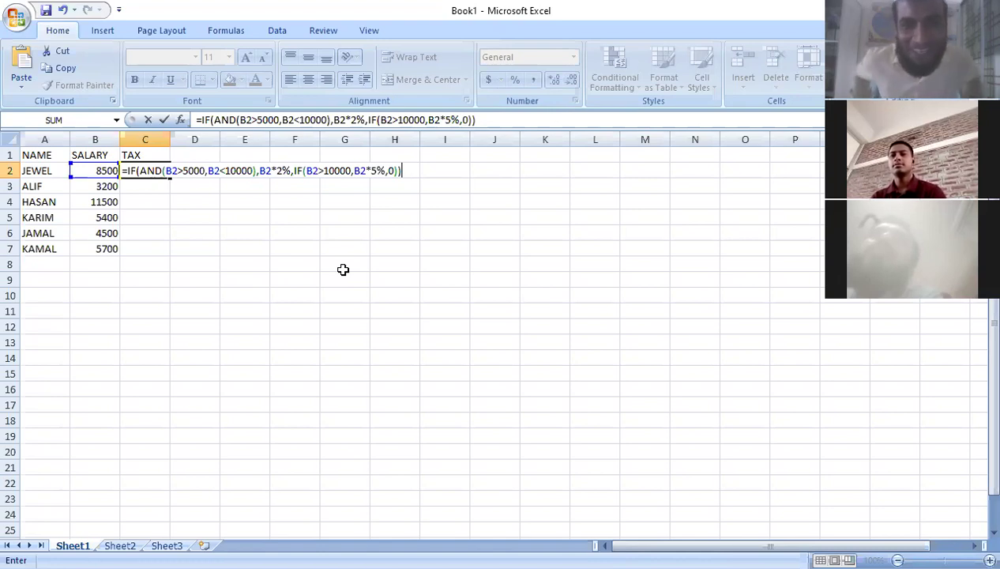
Step: Review the arguments of the finished C2 tax formula and commit it to the cell
left_click(564, 117)
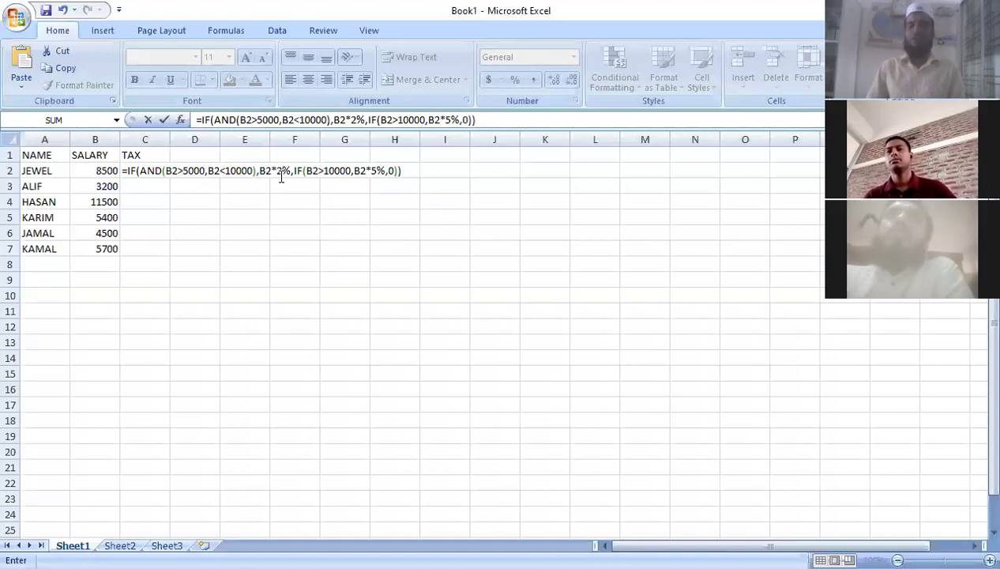
left_click(126, 169)
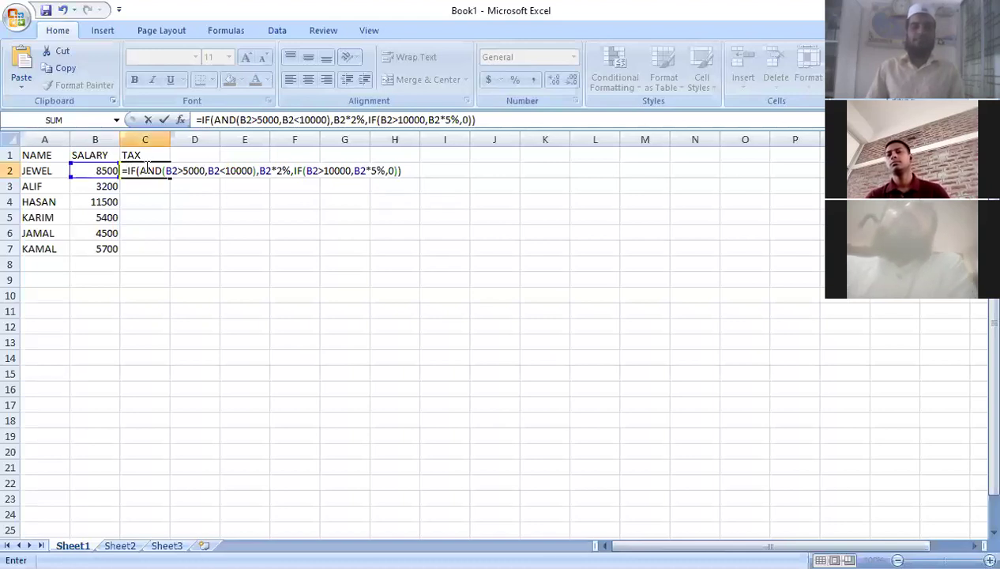
double_click(295, 170)
key("Right")
key("End")
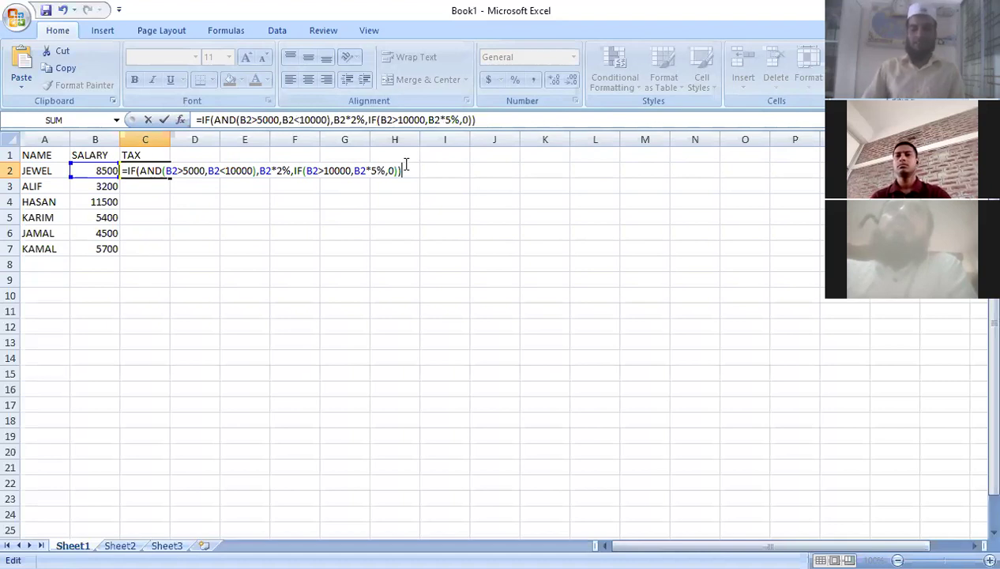
key("Return")
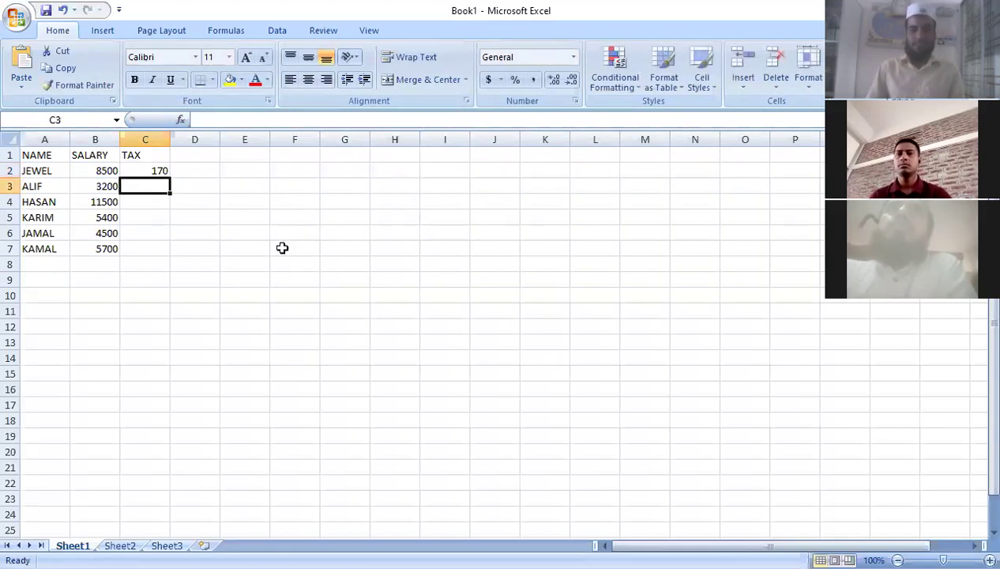
Step: Copy the tax formula from C2 down through C7 for the remaining employees
left_click(150, 170)
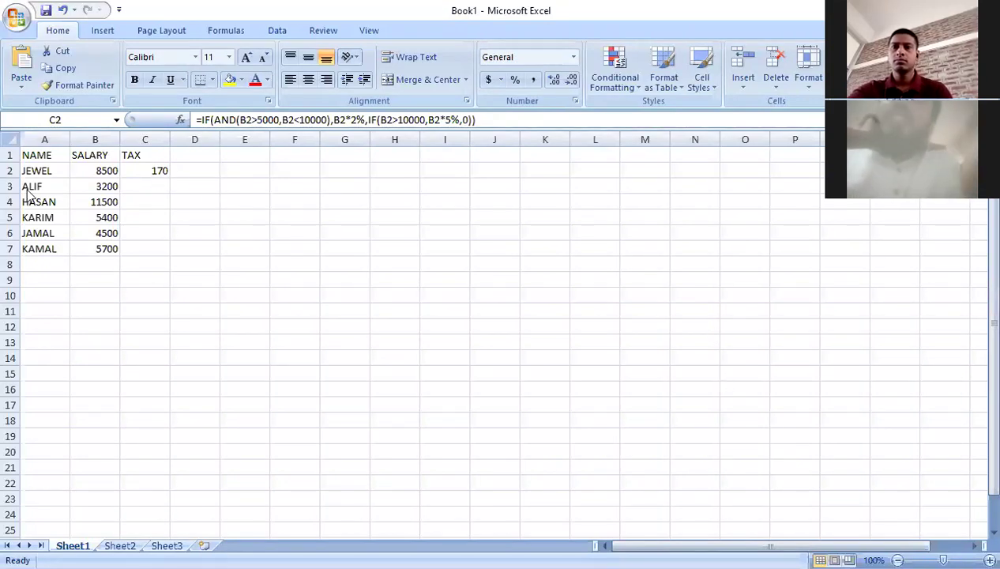
left_click(147, 170)
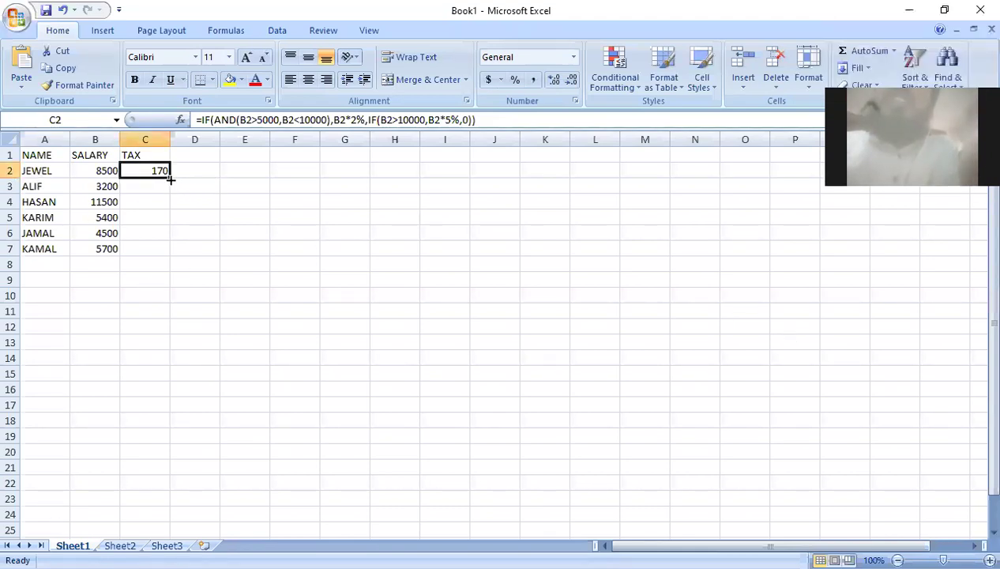
left_click_drag(171, 181, 168, 256)
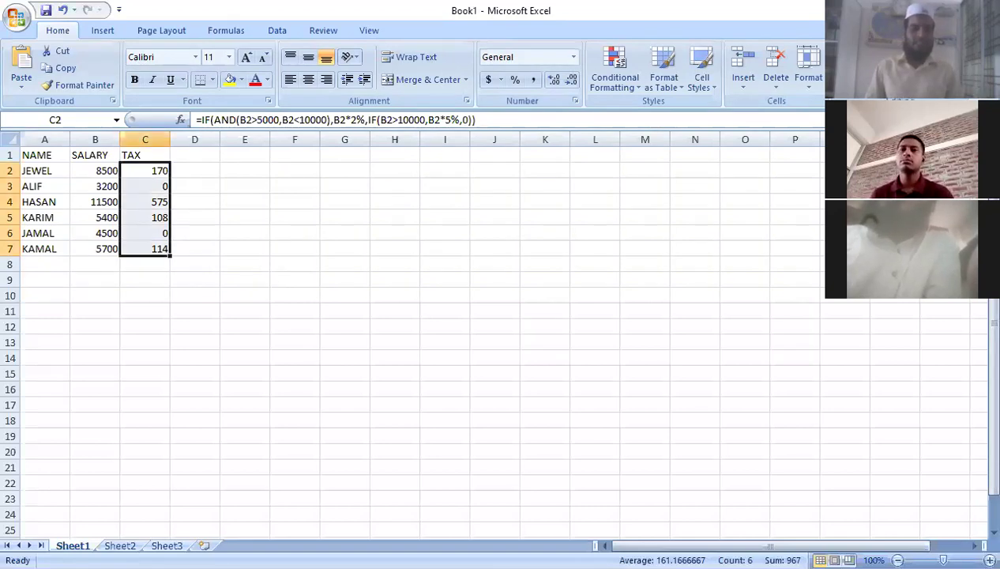
Step: Rename the Sheet1 worksheet as INCOME TAX ONLINE CLASS
right_click(75, 545)
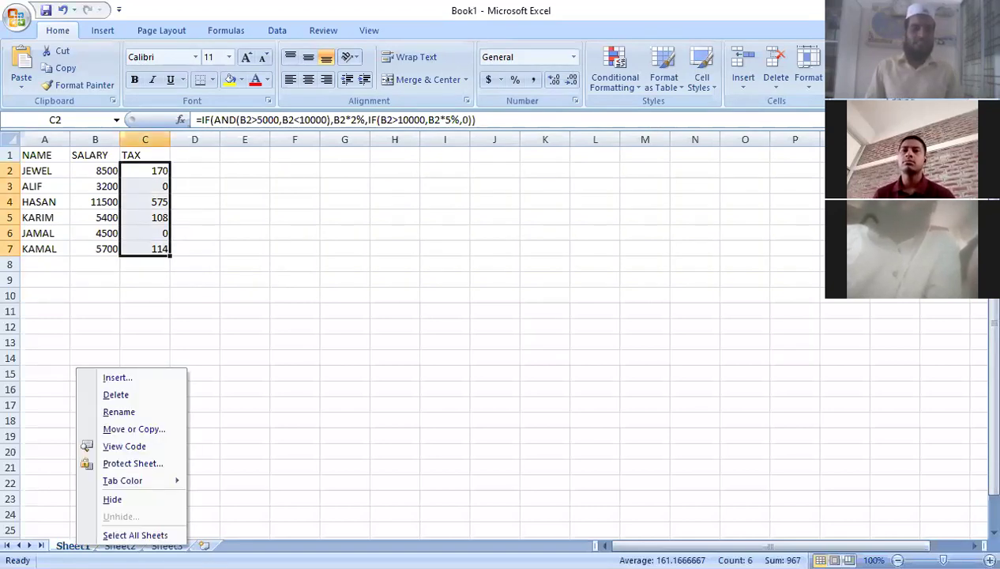
left_click(124, 413)
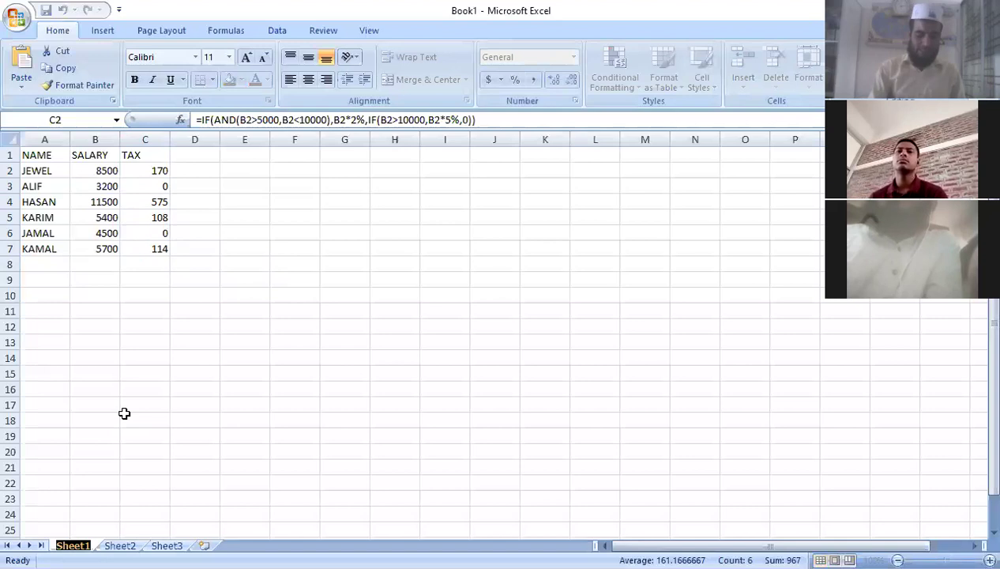
type("1N")
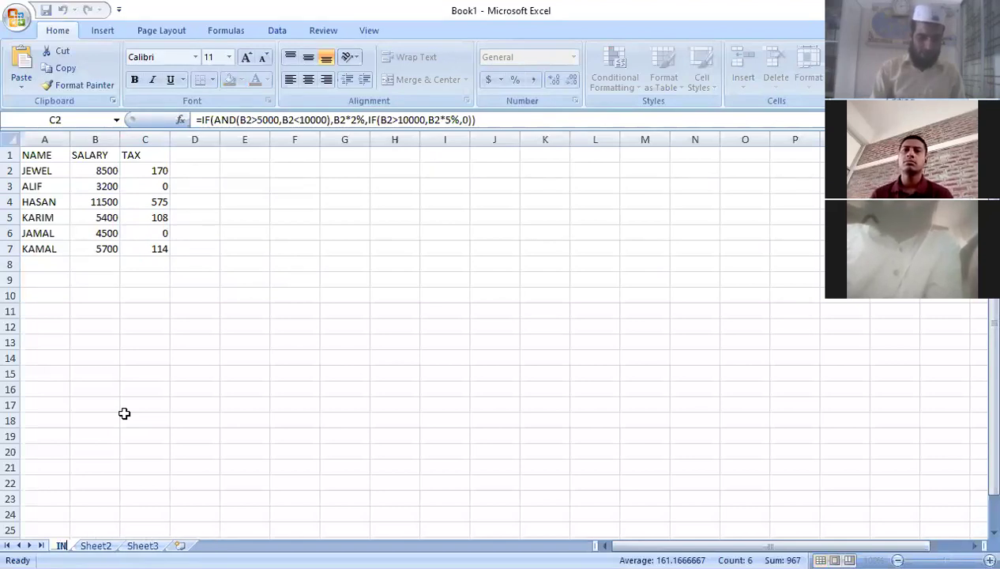
type("COME TAX")
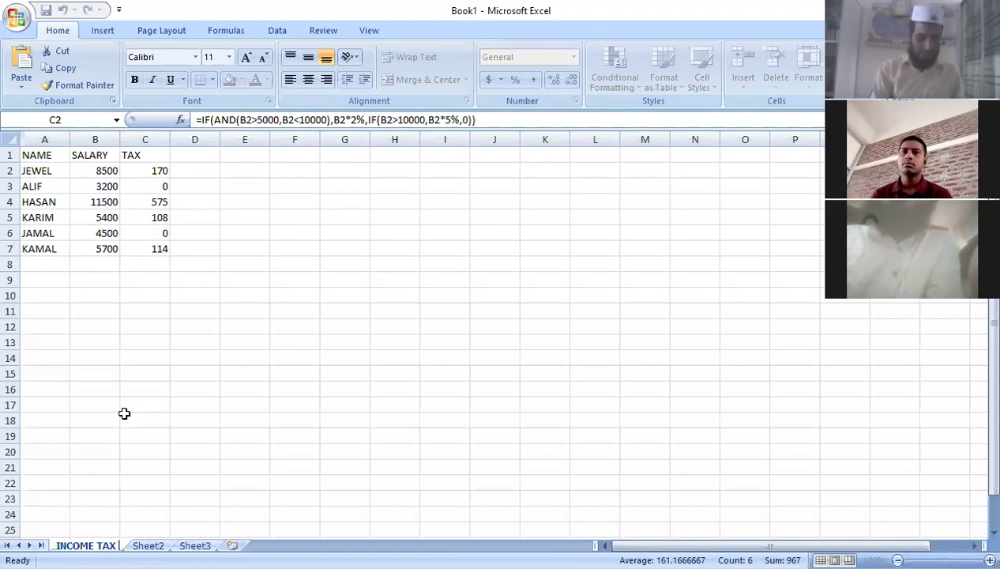
type(" ONLINE (")
type("LASS")
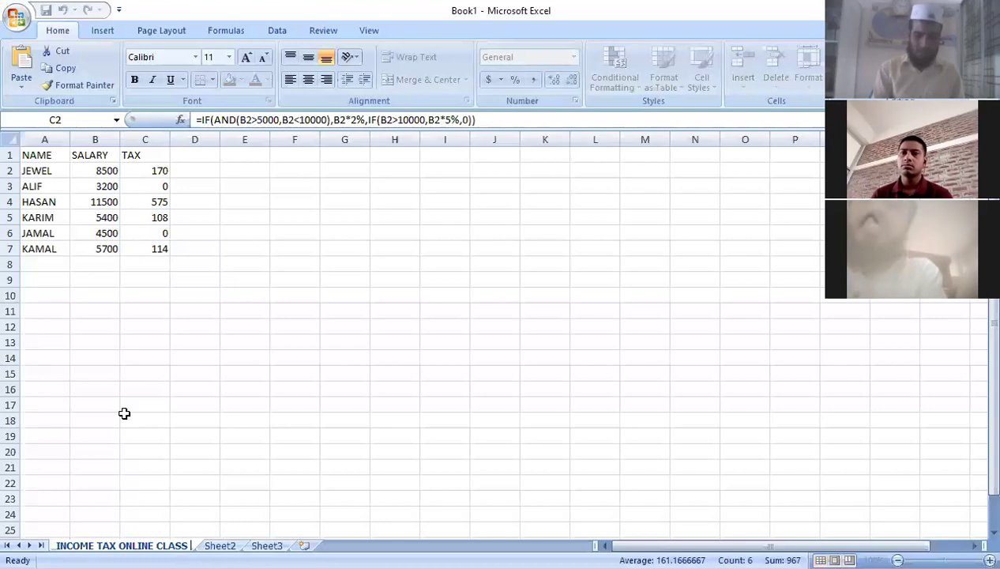
key("BackSpace")
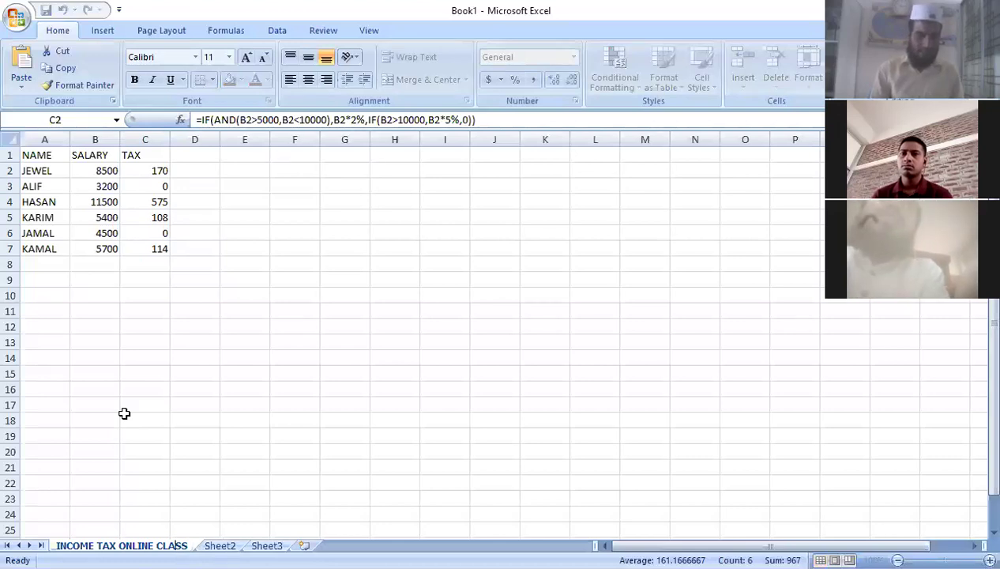
key("Return")
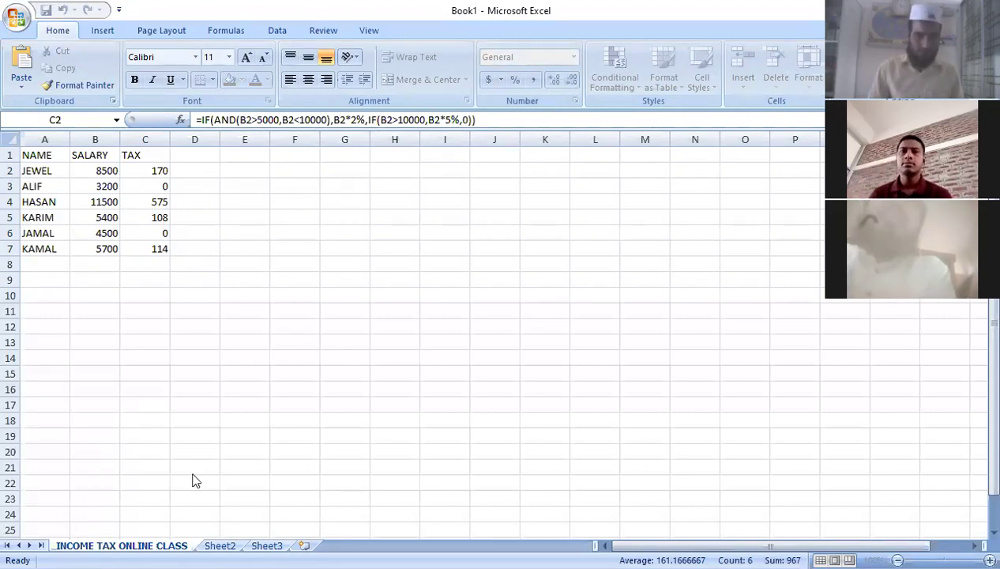
Step: Extend the worksheet name with EXCEL and the number 2, making it INCOME TAX ONLINE EXCEL CLASS 2
double_click(157, 545)
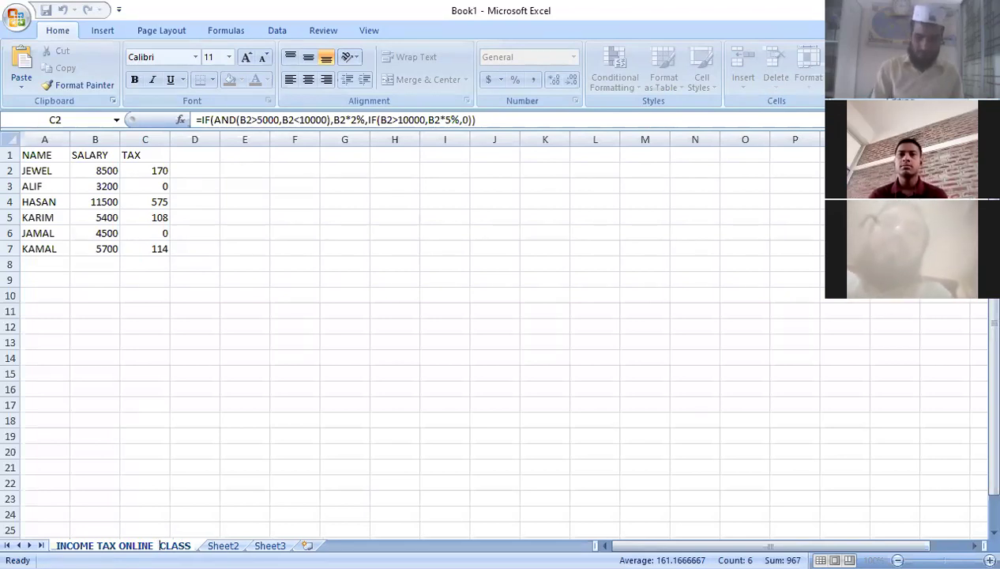
type("EX")
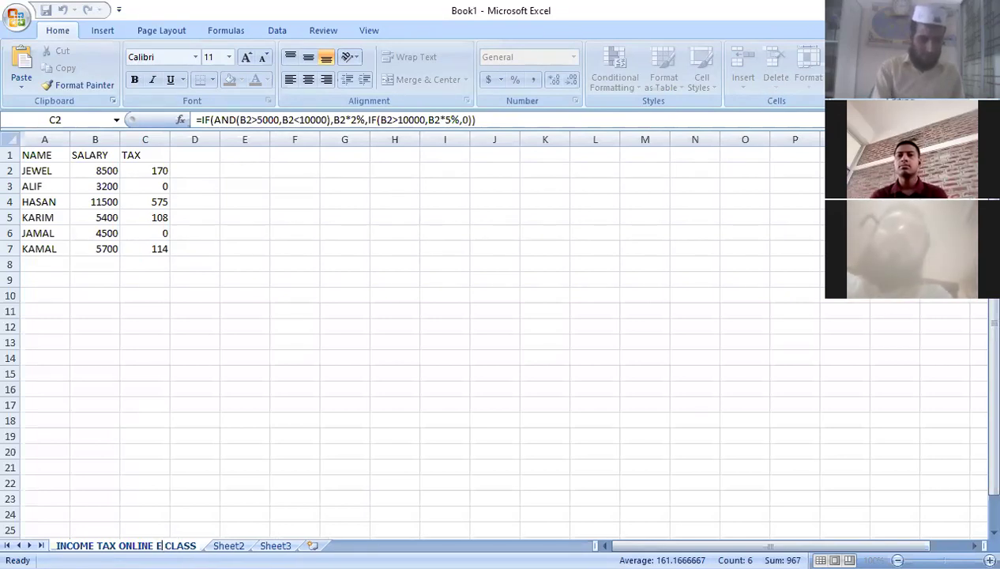
type("CEL")
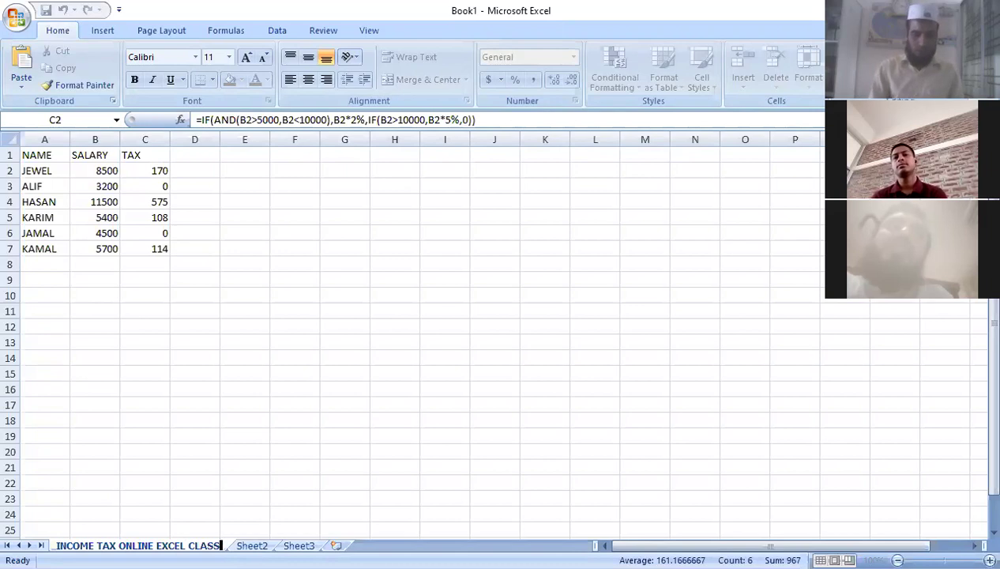
type("0")
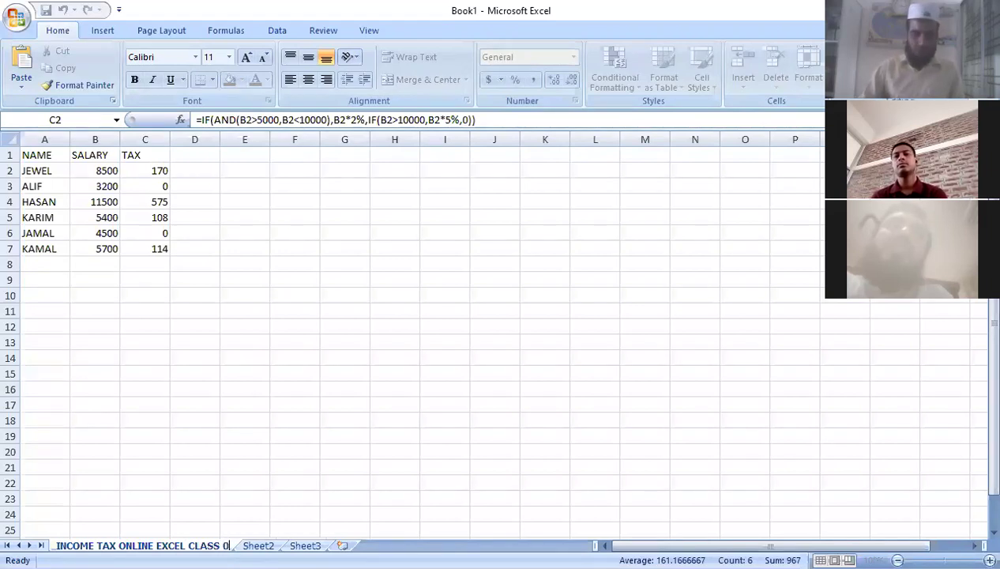
key("BackSpace")
type("2")
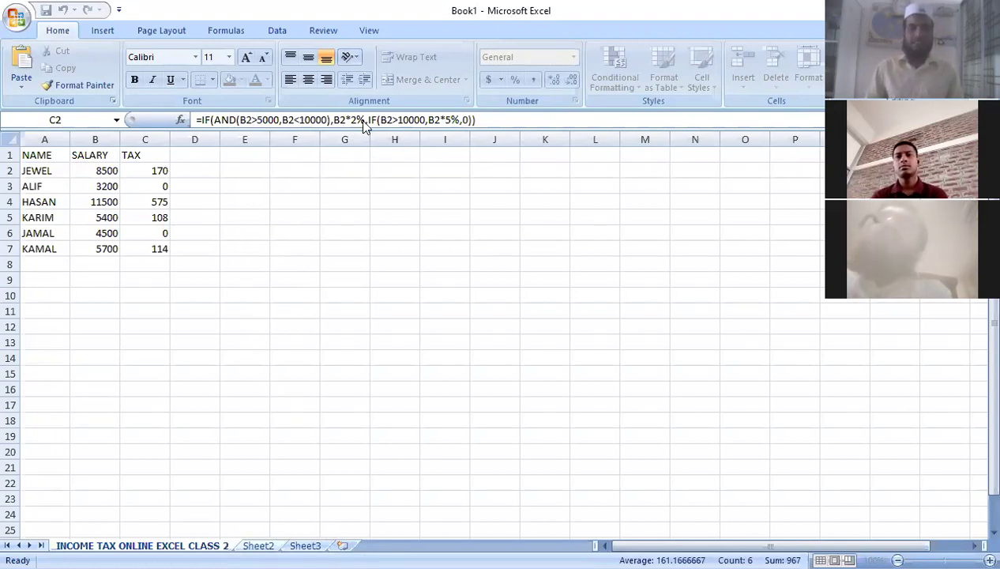
key("Return")
Step: On Sheet2, enter the heading METER NO in A1 and wrap its text within the cell
key("ctrl+Page_Down")
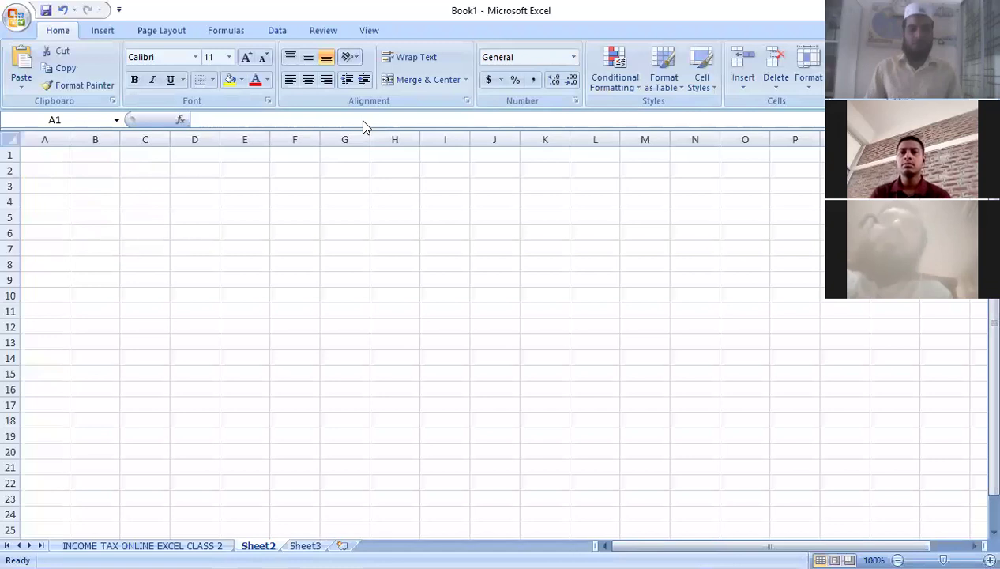
left_click(50, 156)
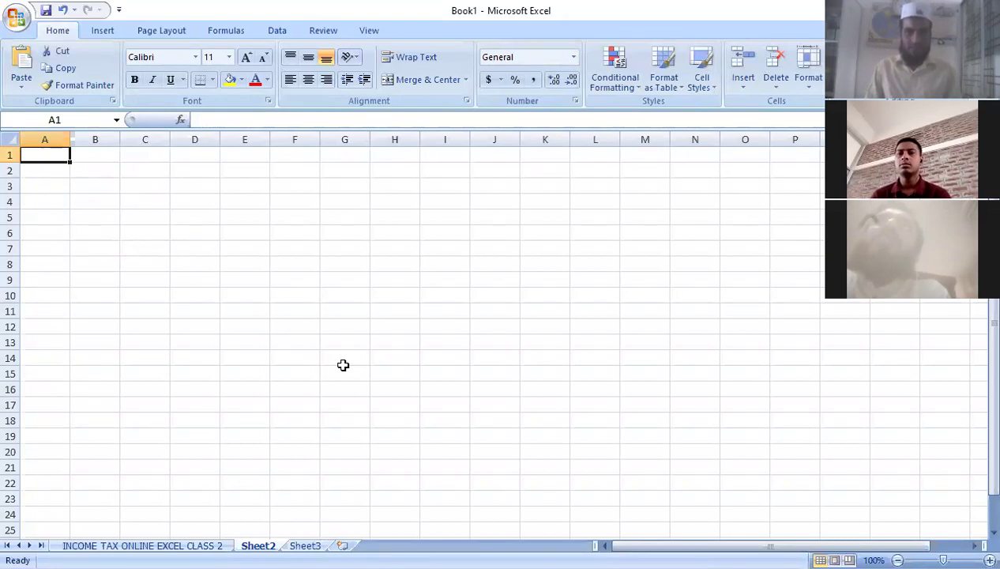
left_click(50, 158)
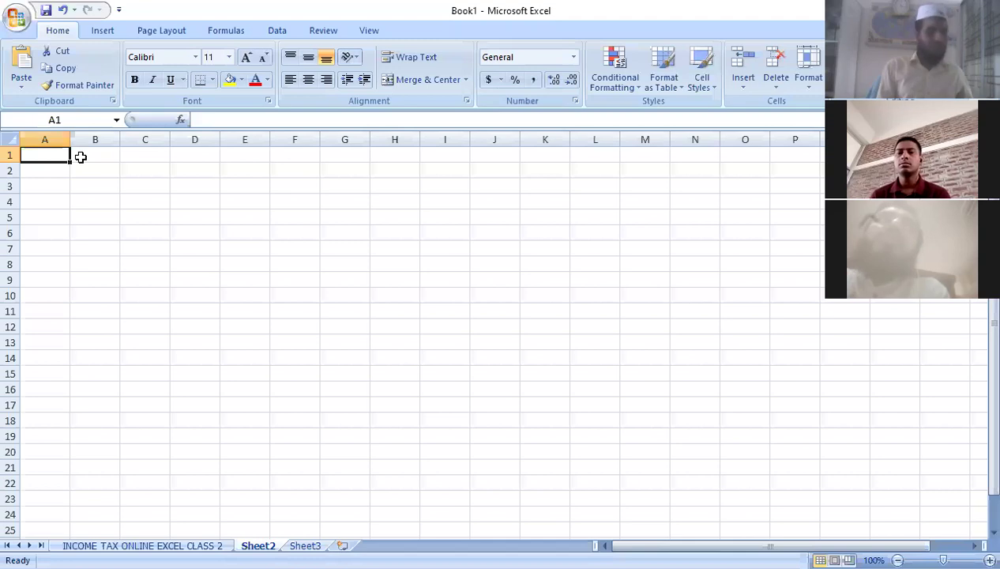
type("ME")
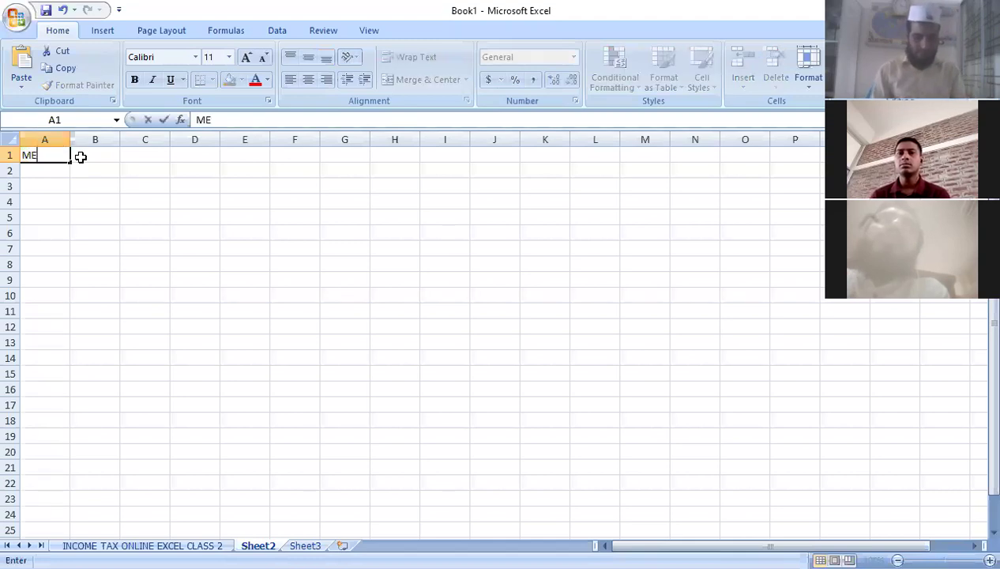
type("TER")
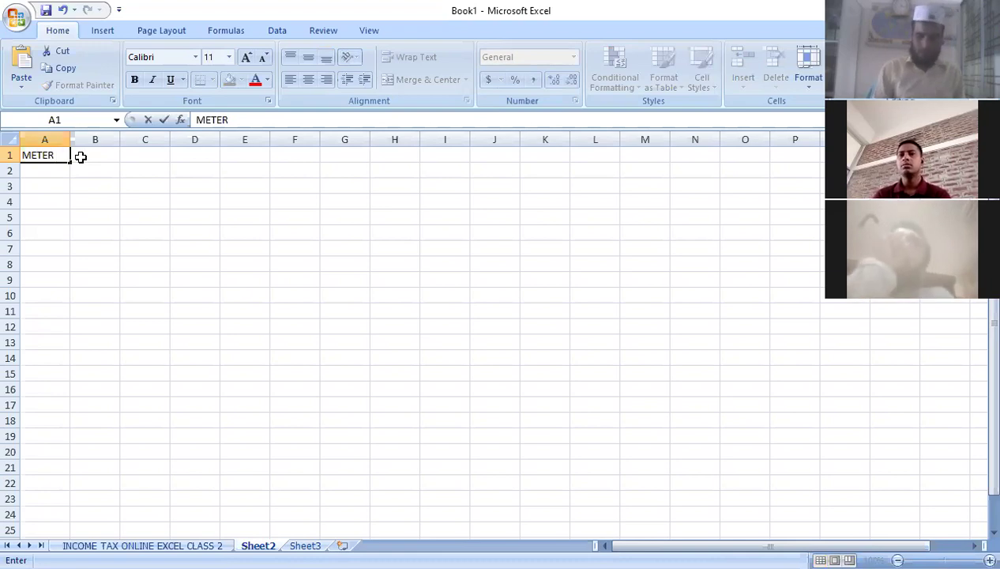
type(" NO")
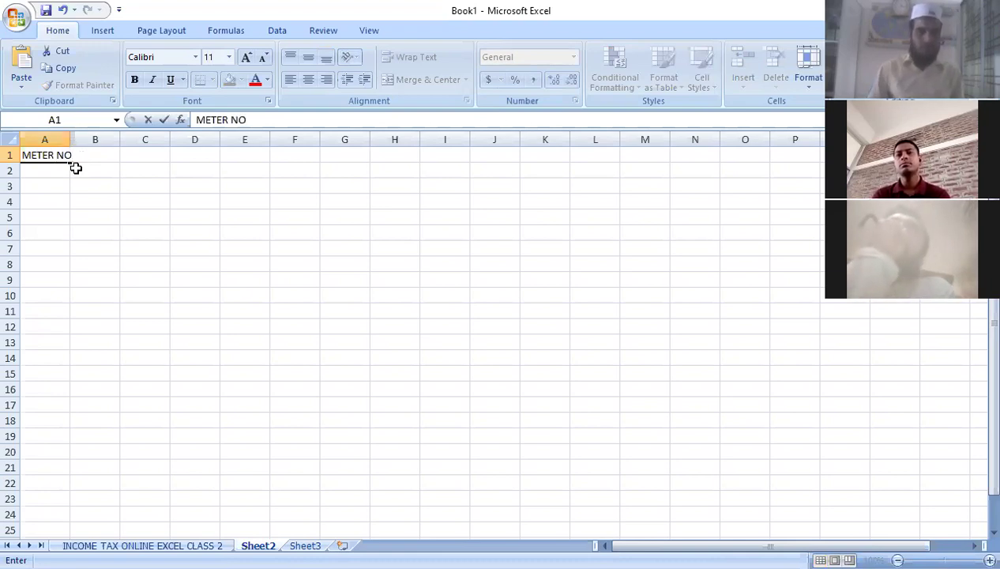
key("Return")
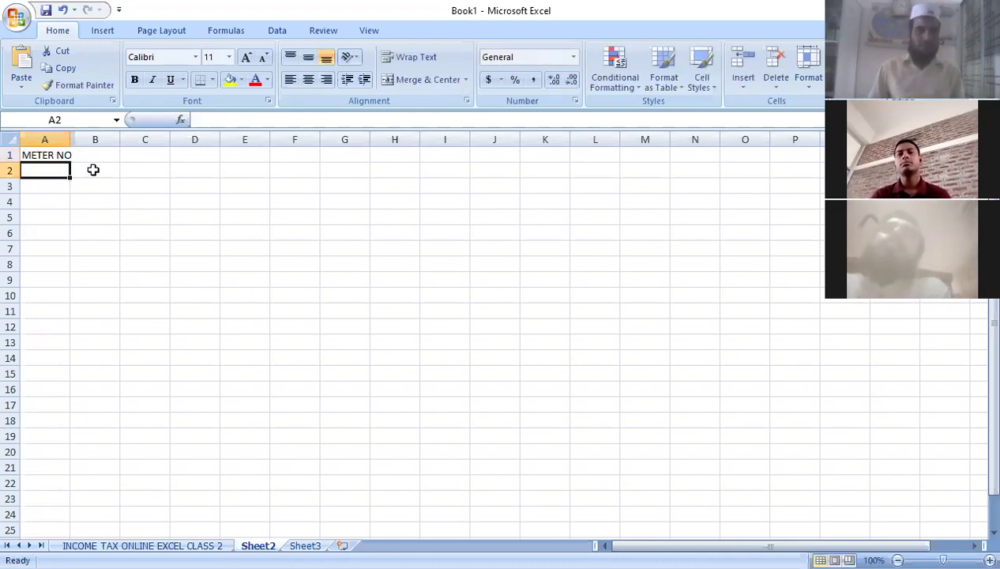
left_click(44, 155)
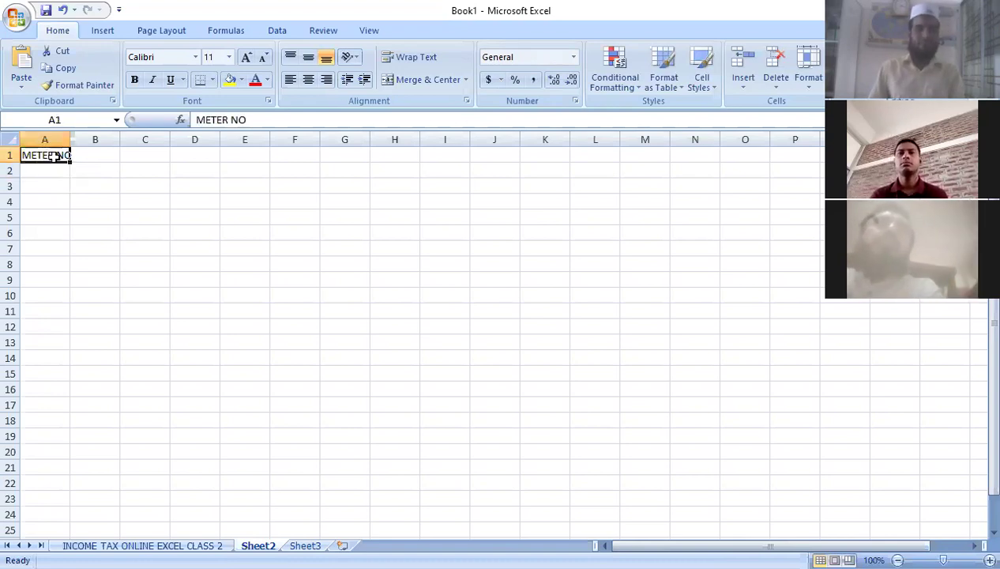
left_click(411, 57)
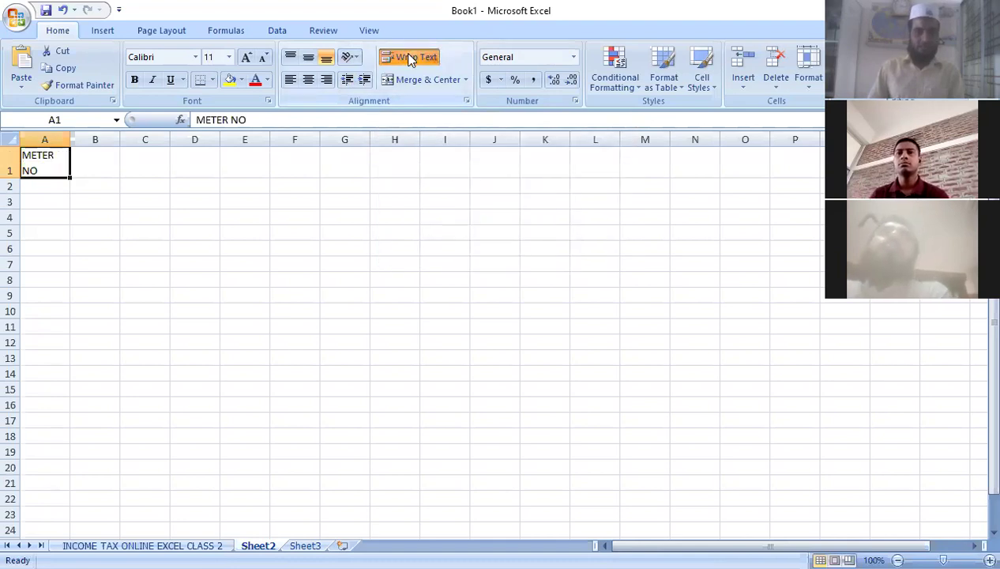
Step: Enter meter numbers 101 and 102 in A2 and A3, and extend the series down to 111 in A12
left_click(44, 187)
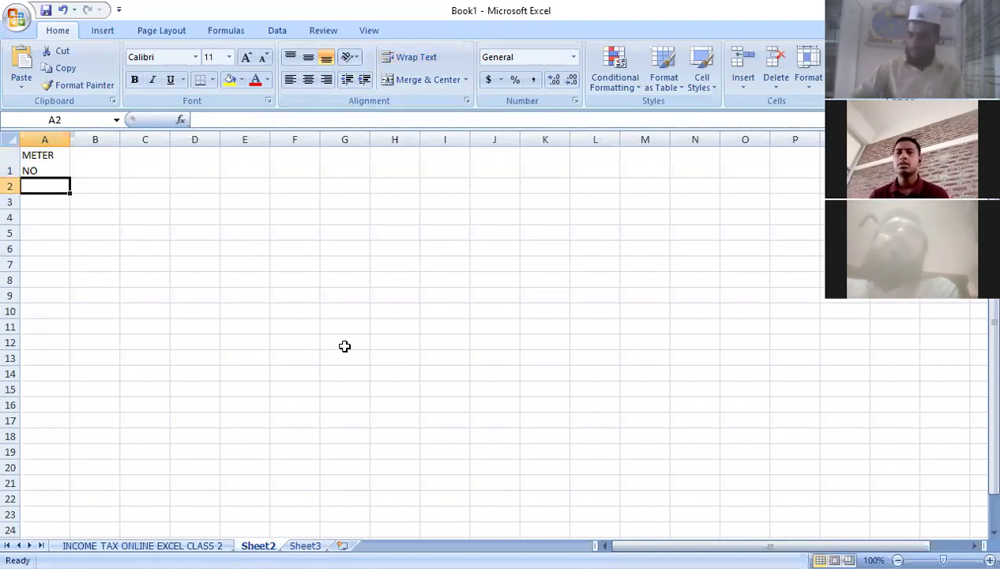
type("101")
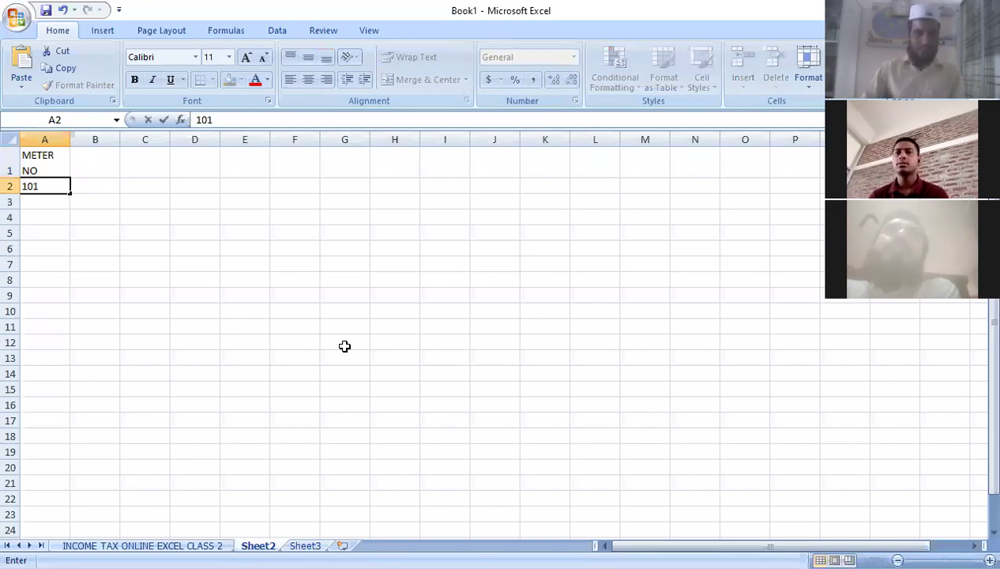
key("Return")
type("102")
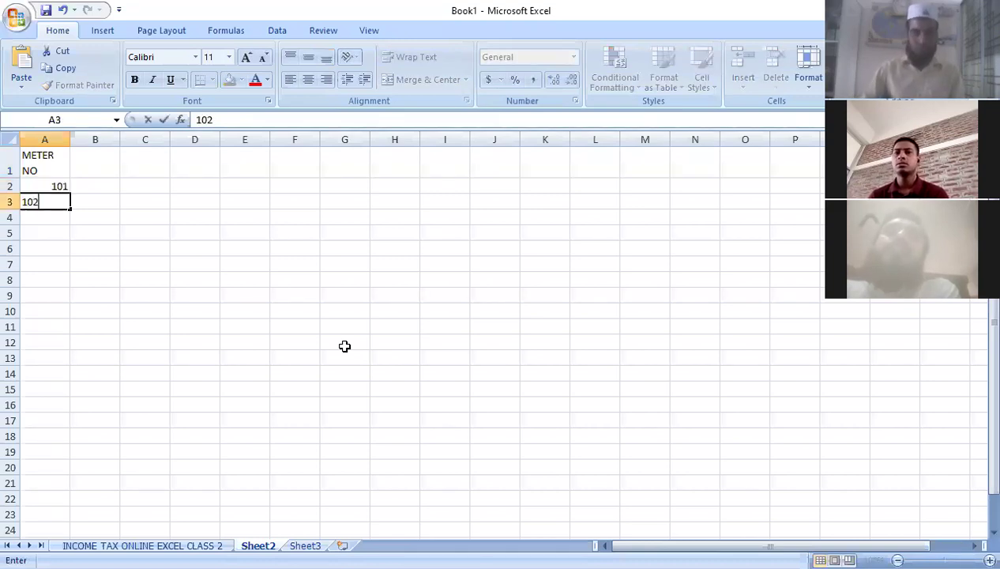
left_click(149, 298)
left_click_drag(47, 185, 72, 214)
left_click_drag(72, 344, 72, 344)
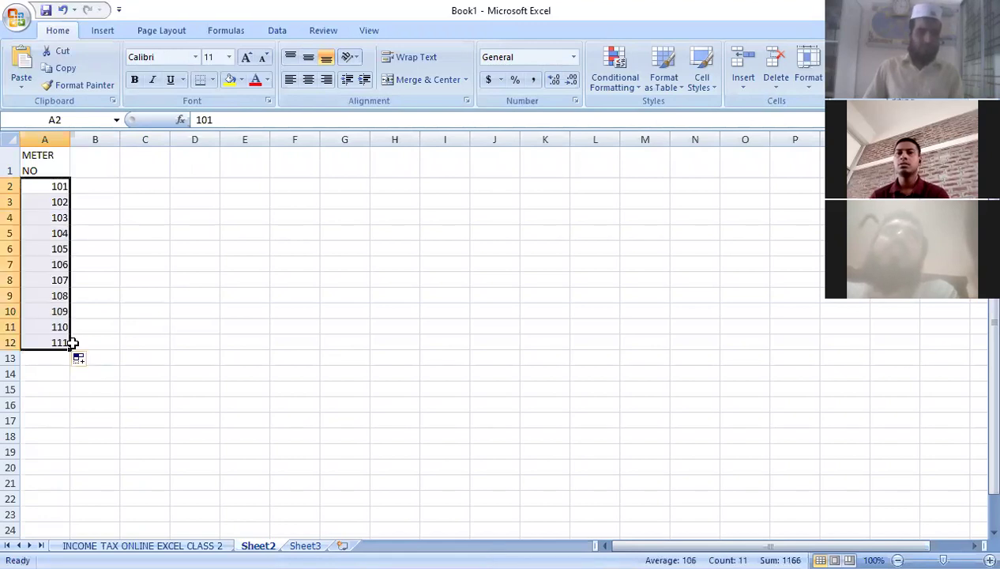
Step: Enter the heading PRESENT READING in B1 and wrap its text within the cell
left_click(91, 160)
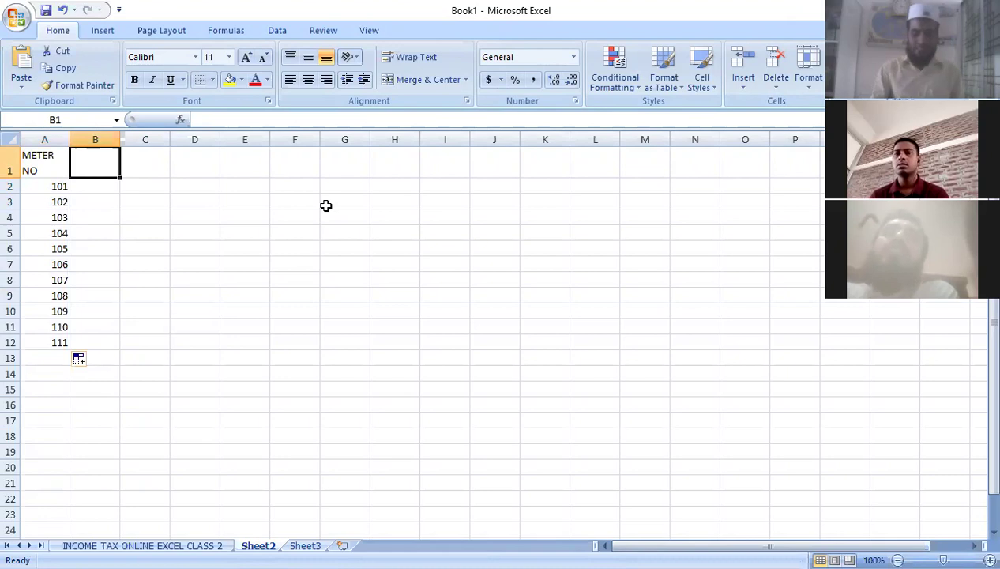
type("PRES")
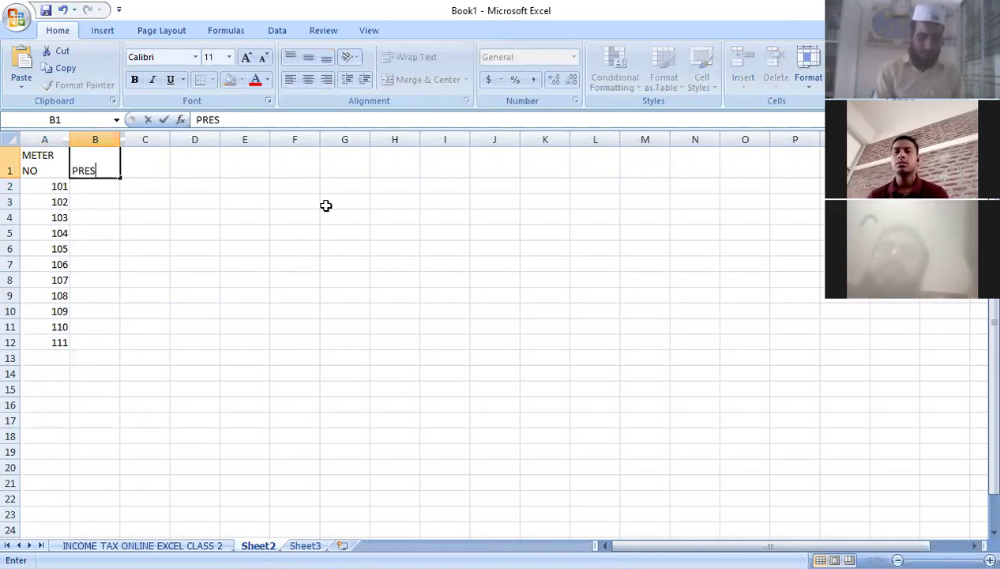
type("ENT")
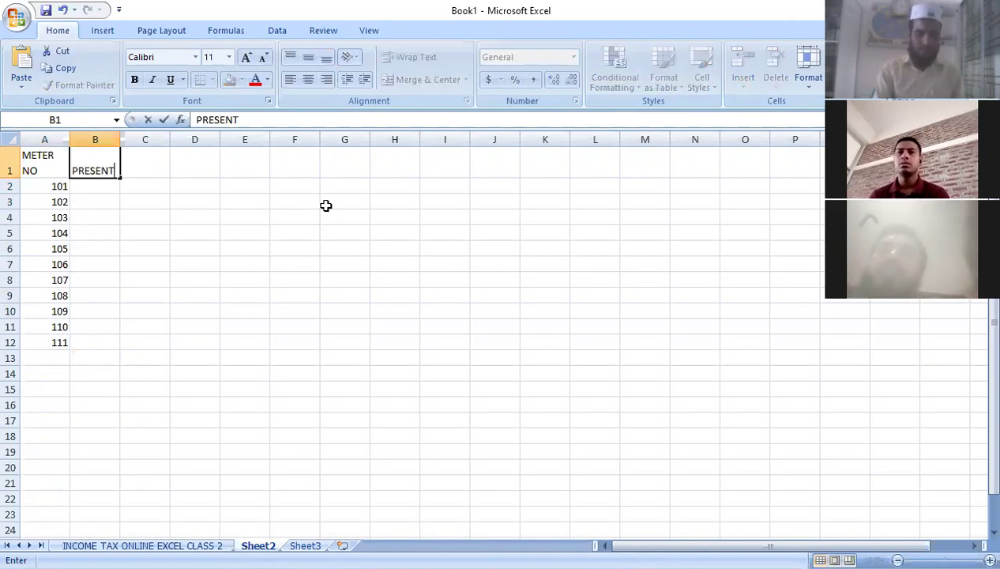
type(" RE")
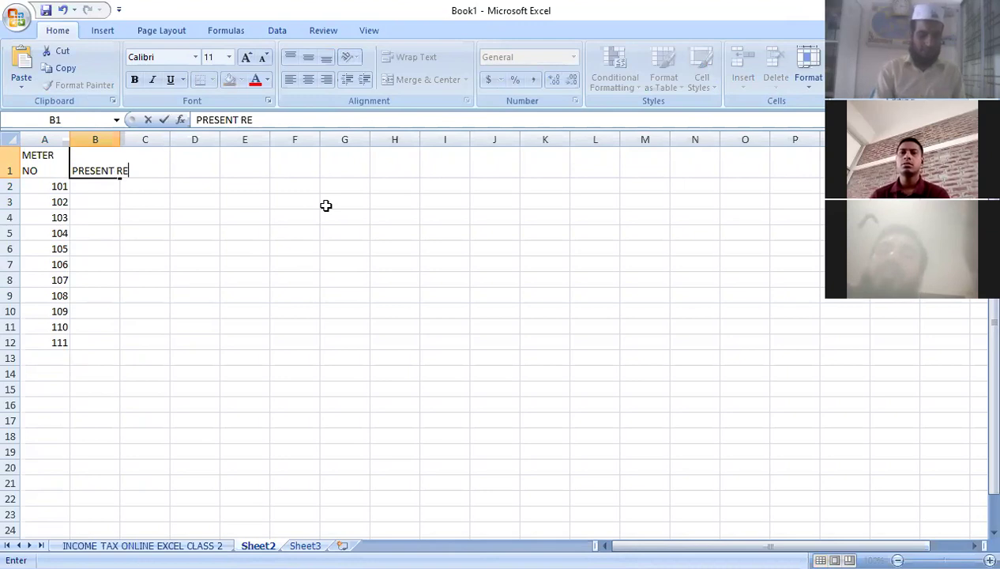
type("ADING")
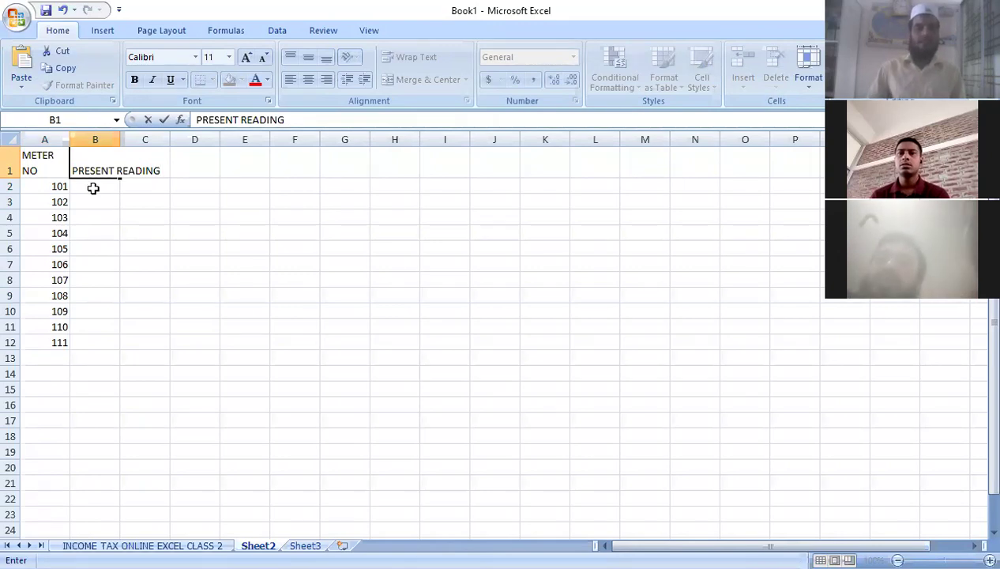
key("Return")
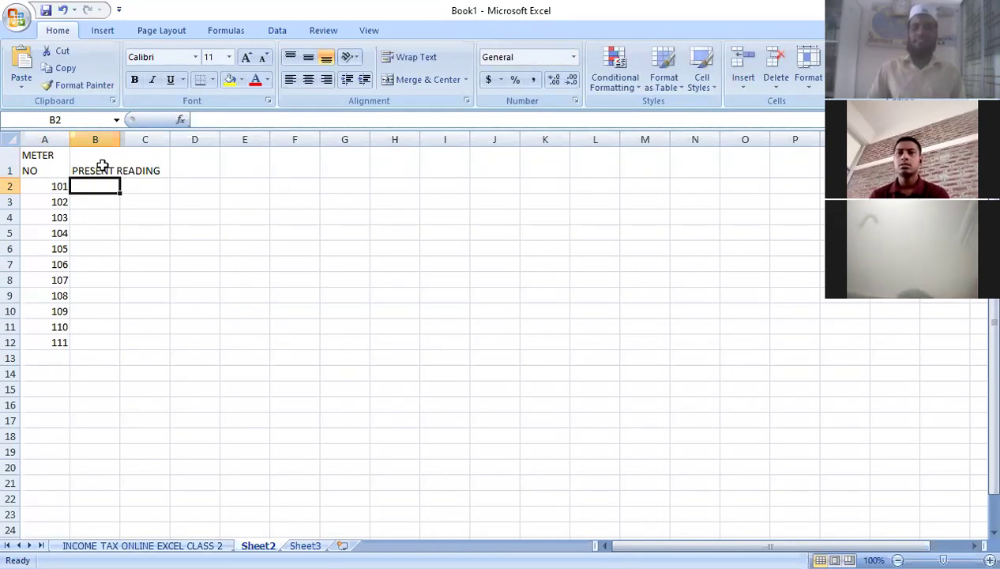
left_click(103, 165)
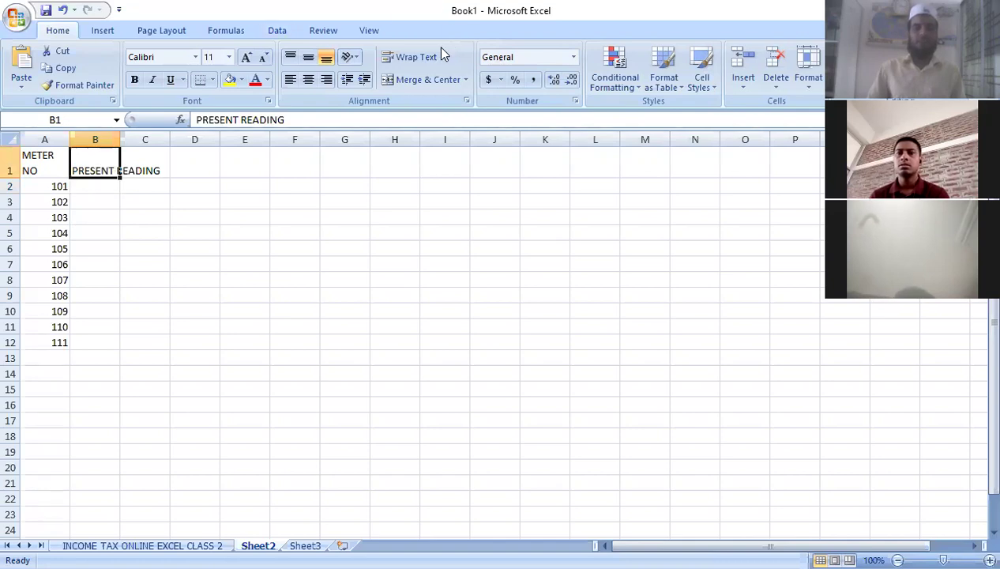
left_click(418, 55)
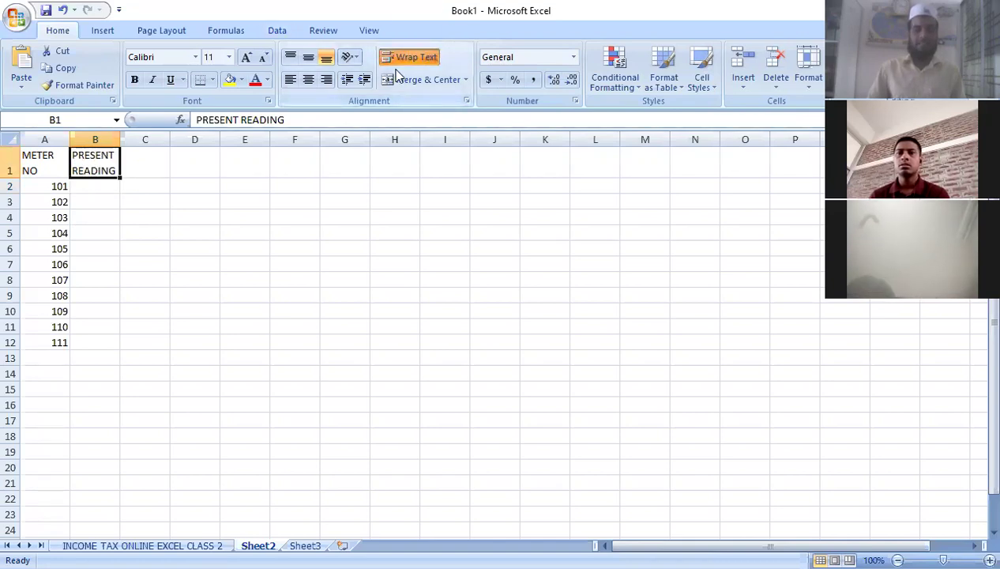
Step: Enter the present readings 1120, 7150, 2000 and 8444 in B2 through B5 for meters 101 to 104
left_click(96, 184)
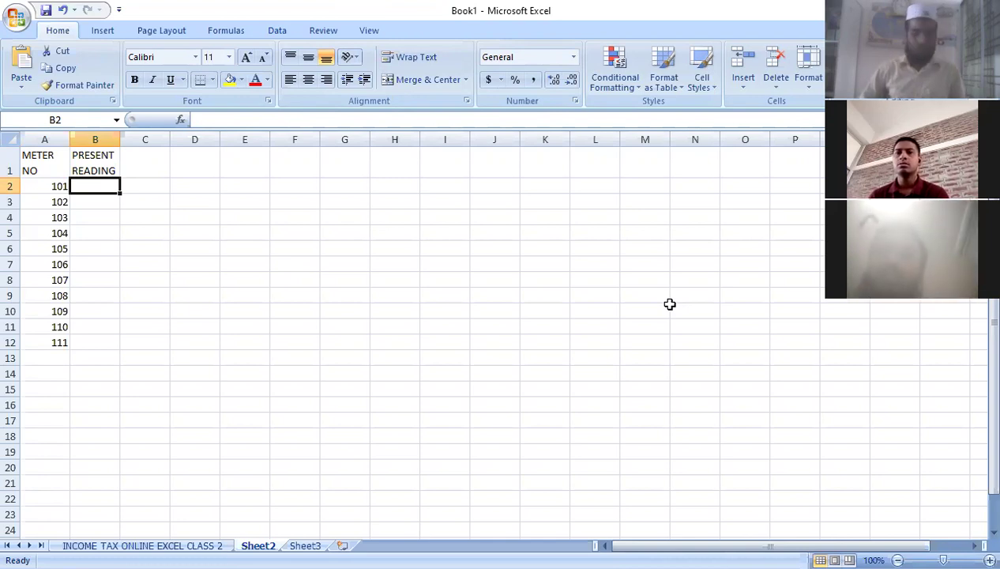
type("11")
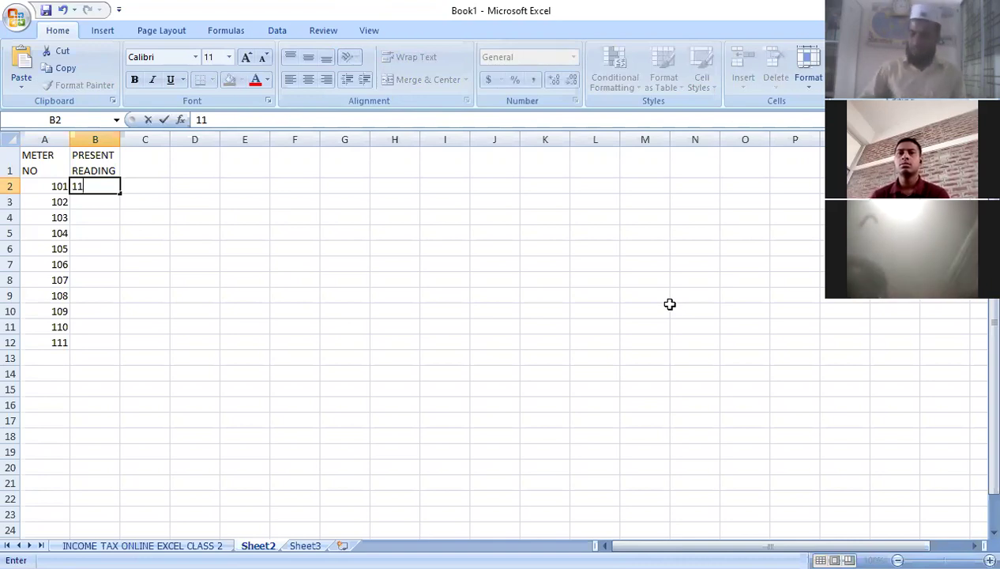
type("20")
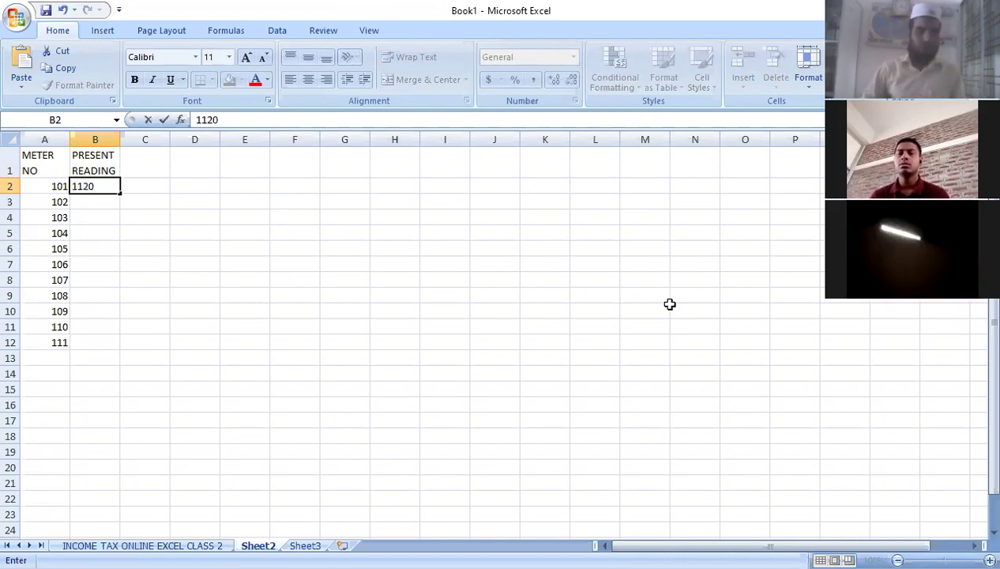
key("Return")
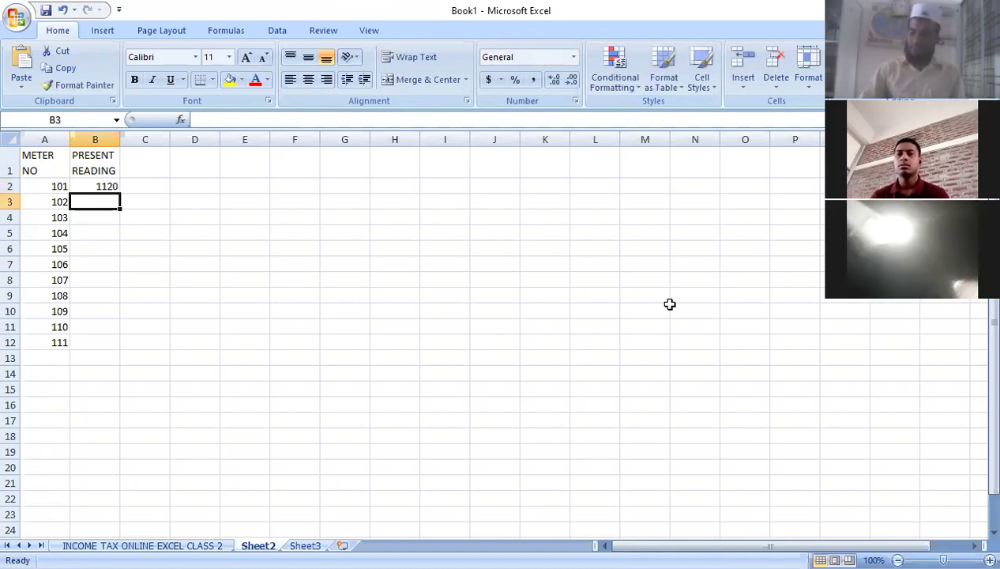
type("7")
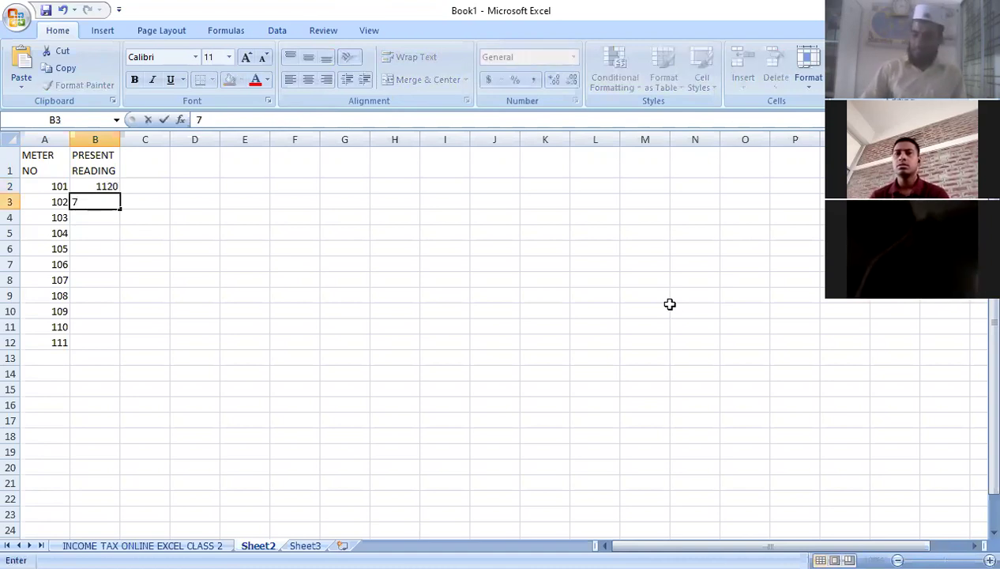
type("150")
key("Return")
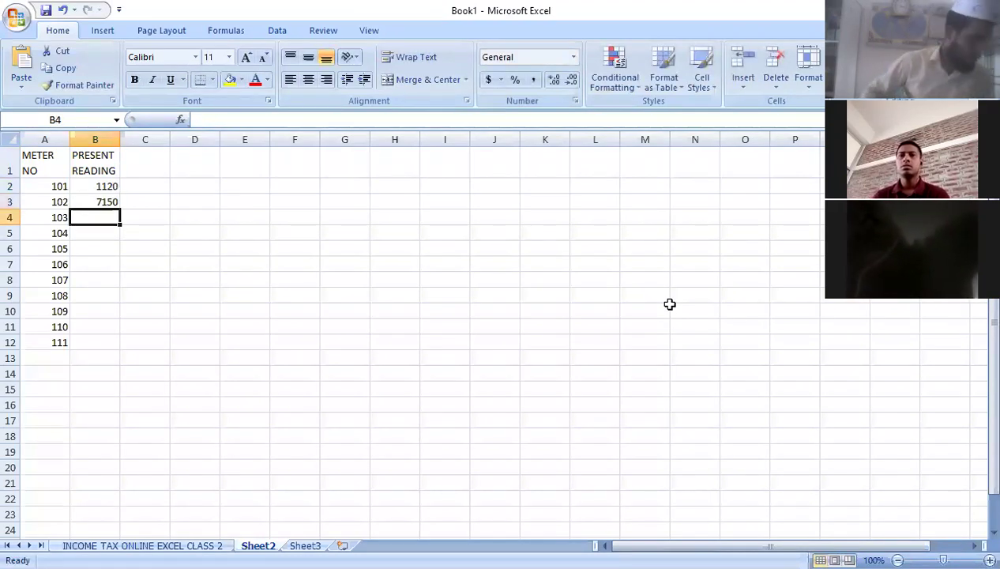
type("2000")
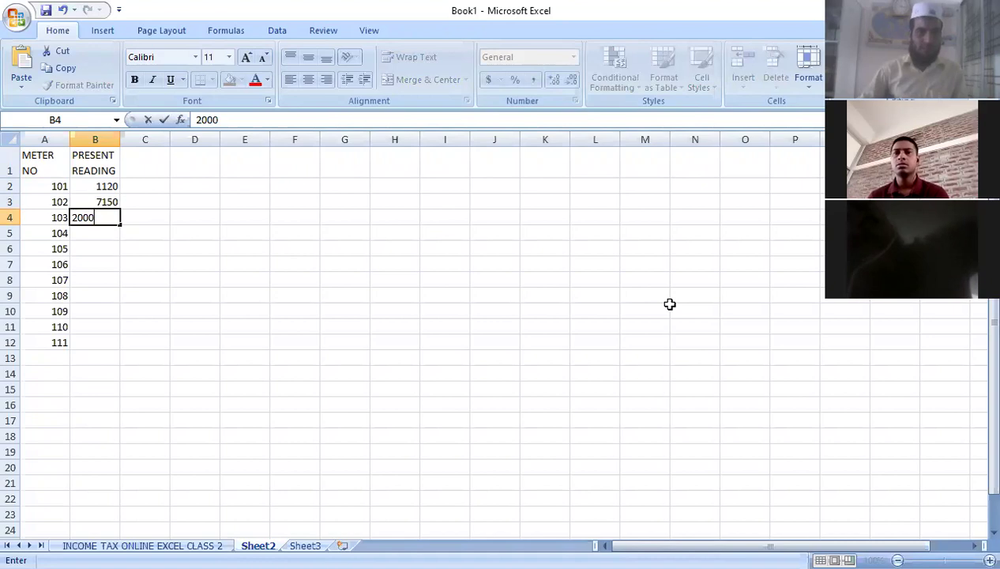
key("Return")
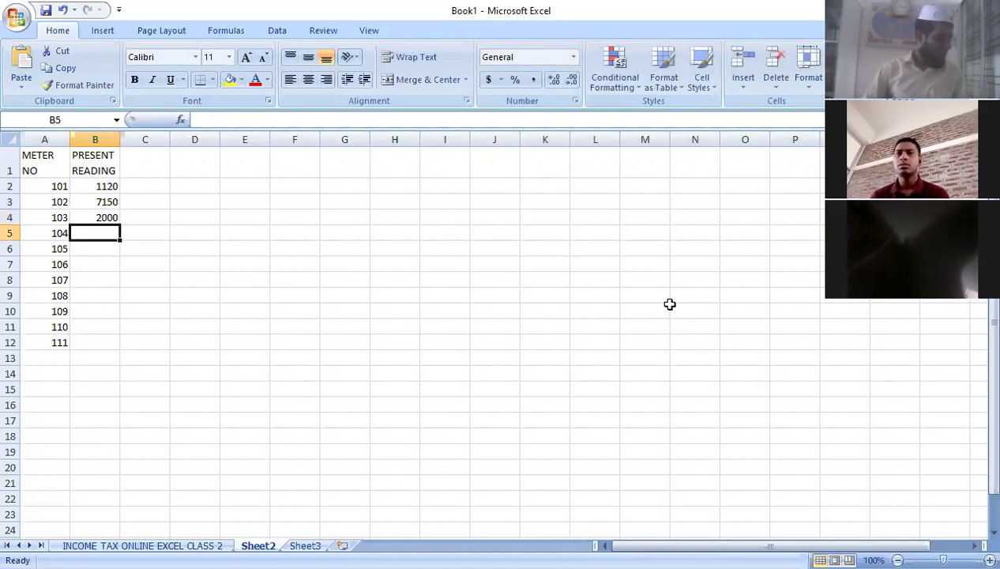
type("8")
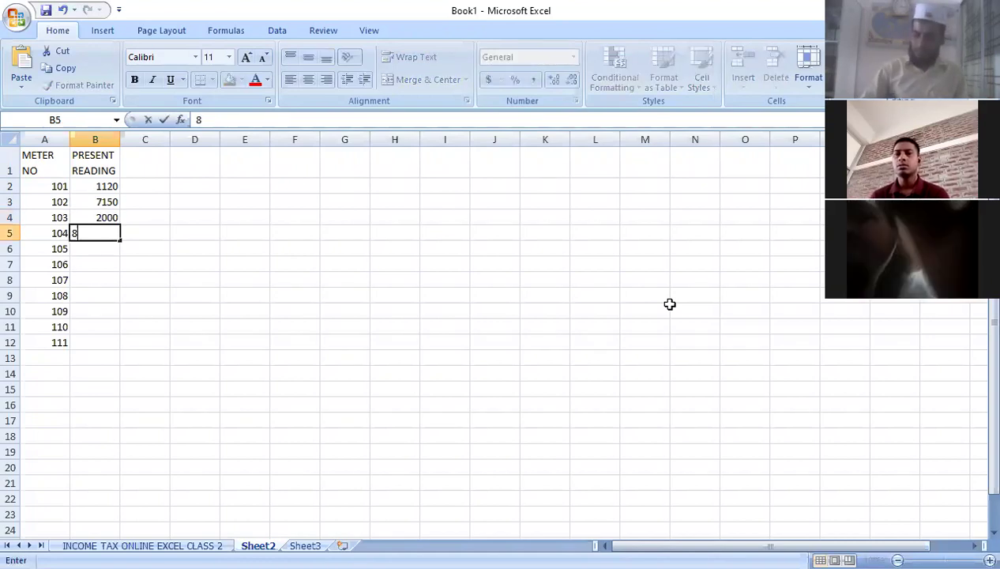
type("444")
key("Return")
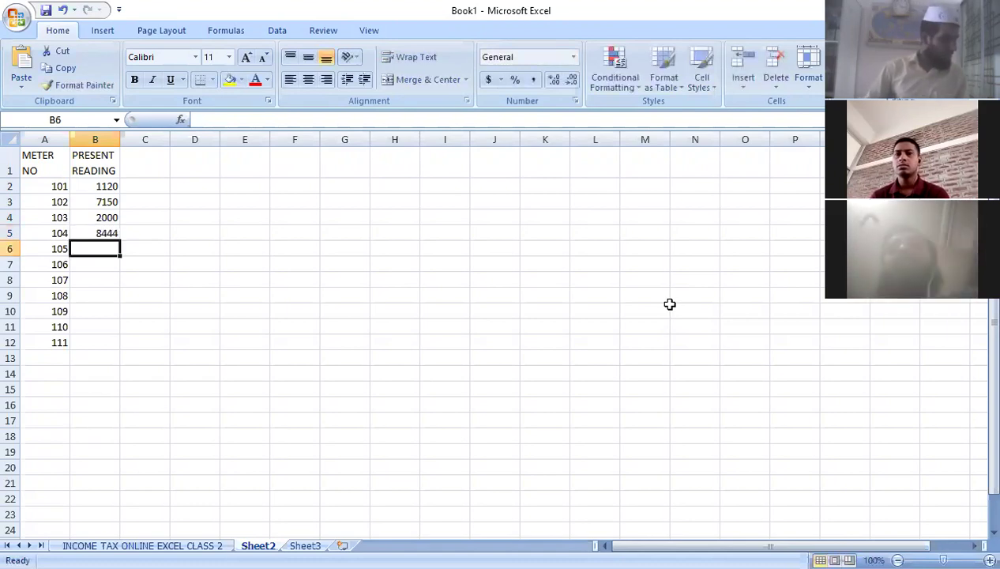
Step: Enter the present readings 1026, 4185, 5274 and 4521 in B6 through B9 for meters 105 to 108
type("10")
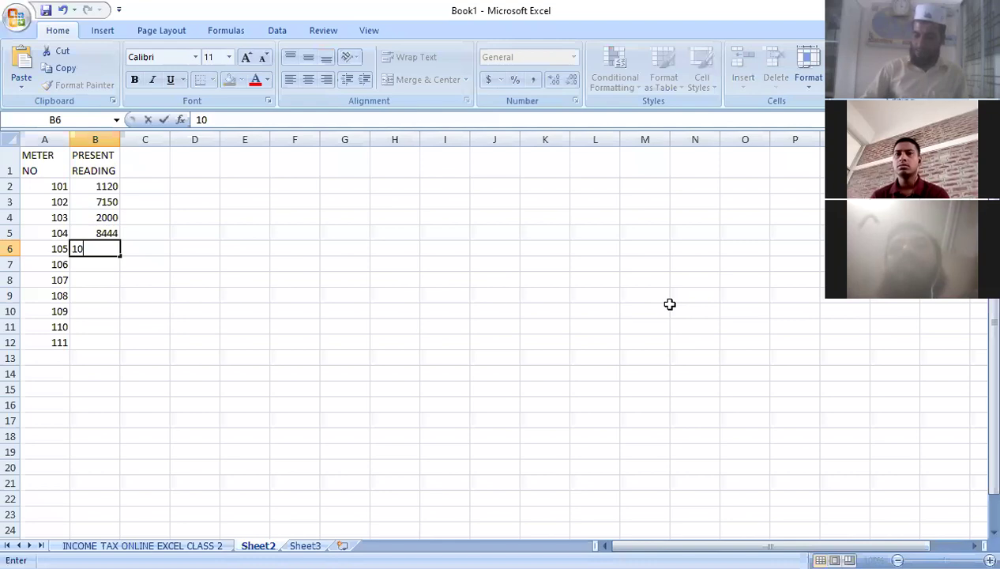
type("6")
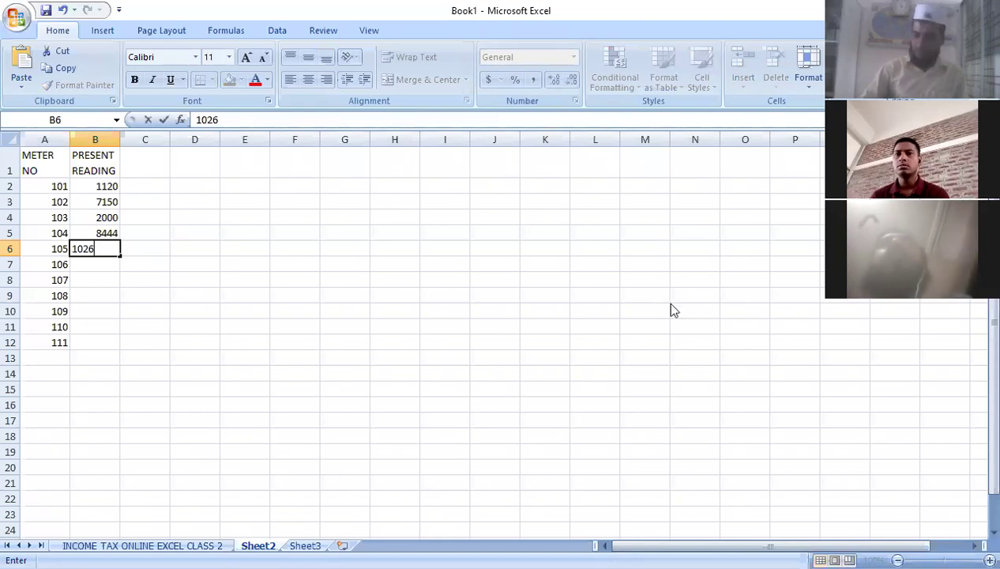
key("Return")
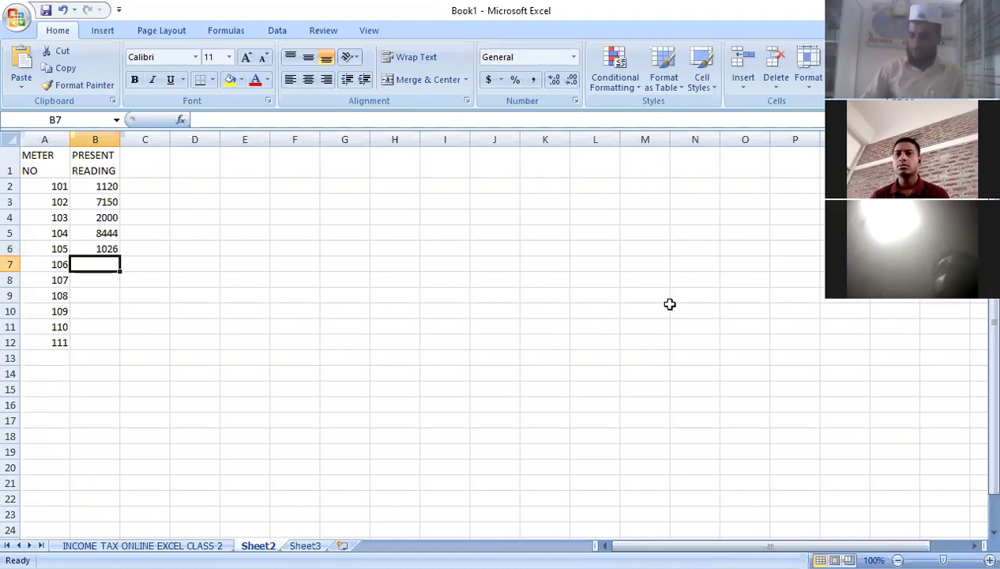
type("4185")
key("Return")
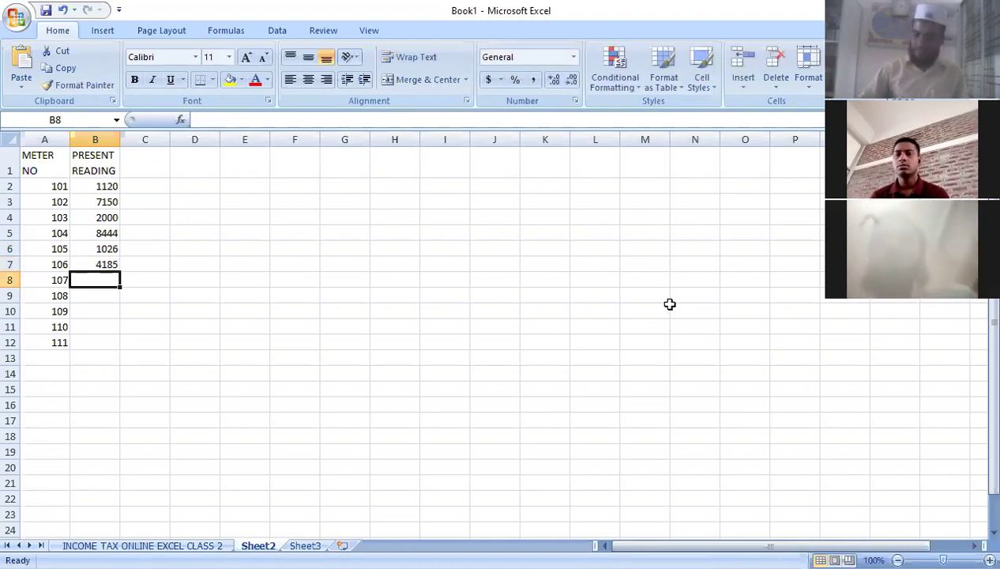
type("5")
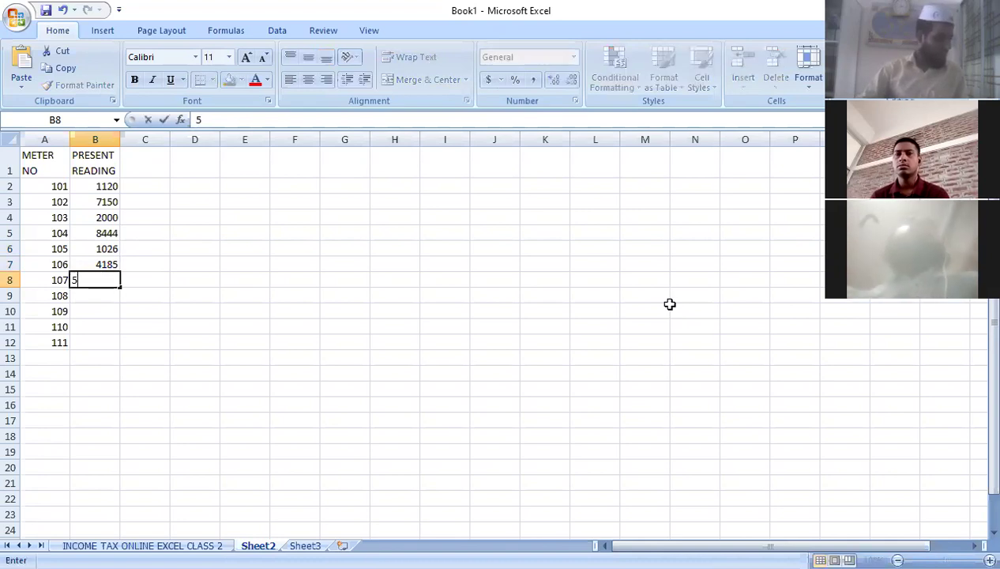
type("274")
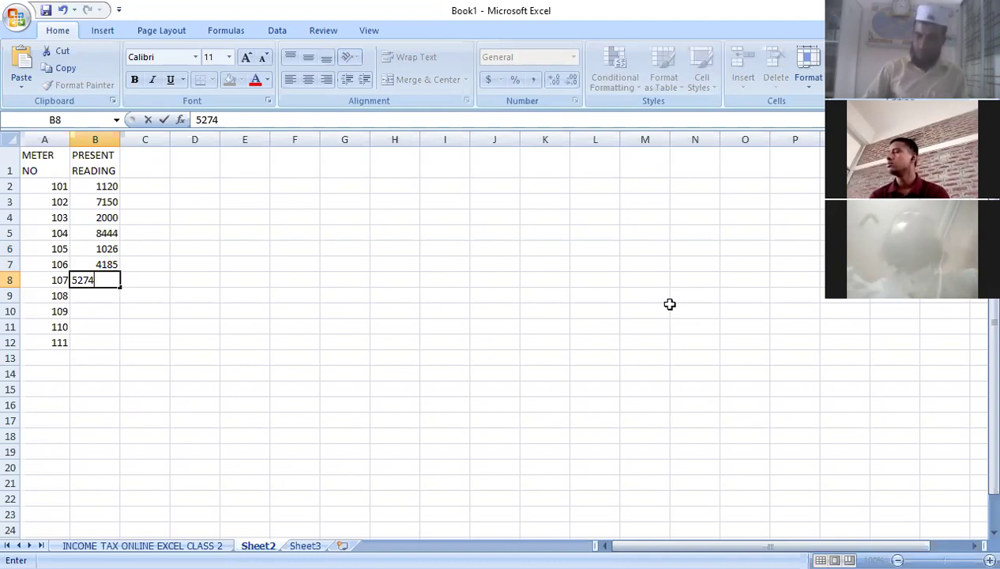
key("Return")
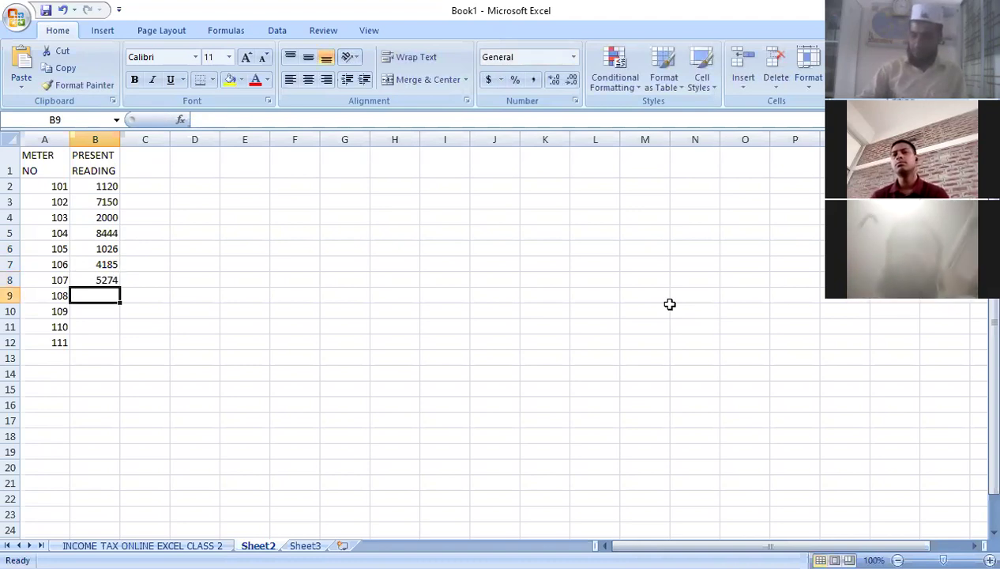
type("4521")
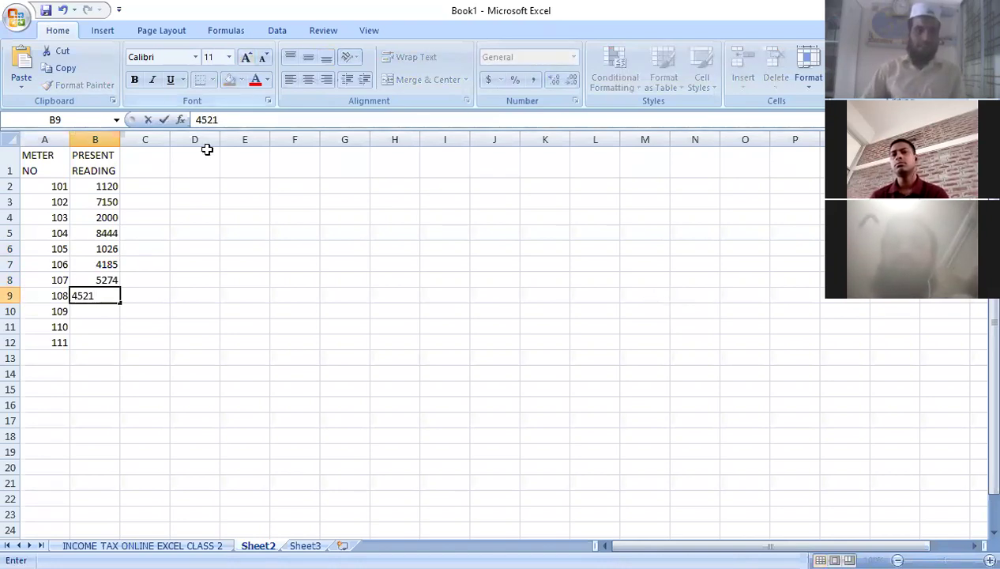
key("Tab")
Step: Enter the heading PREVIOUS READING in C1, beside the PRESENT READING heading
key("Up")
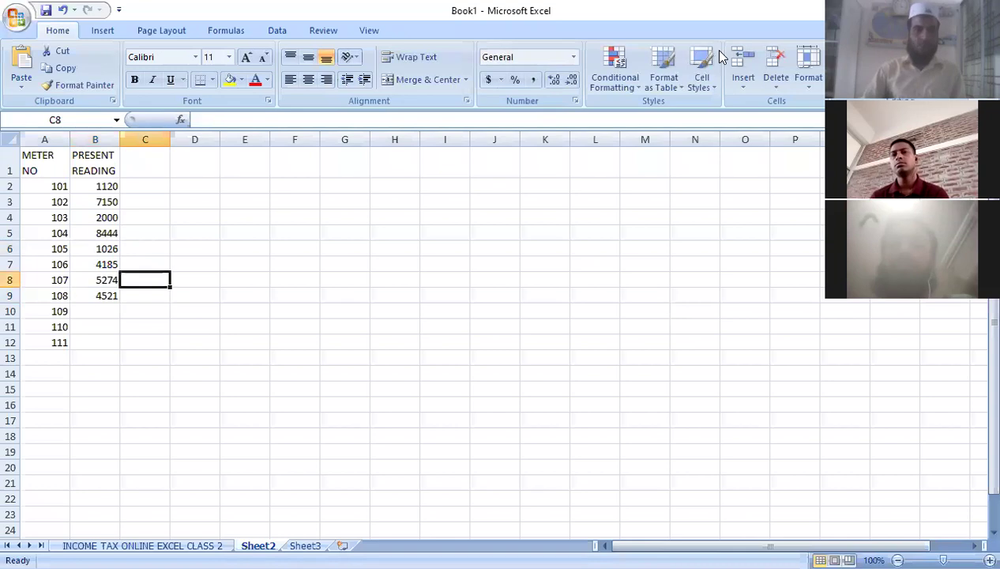
key("ctrl+Up")
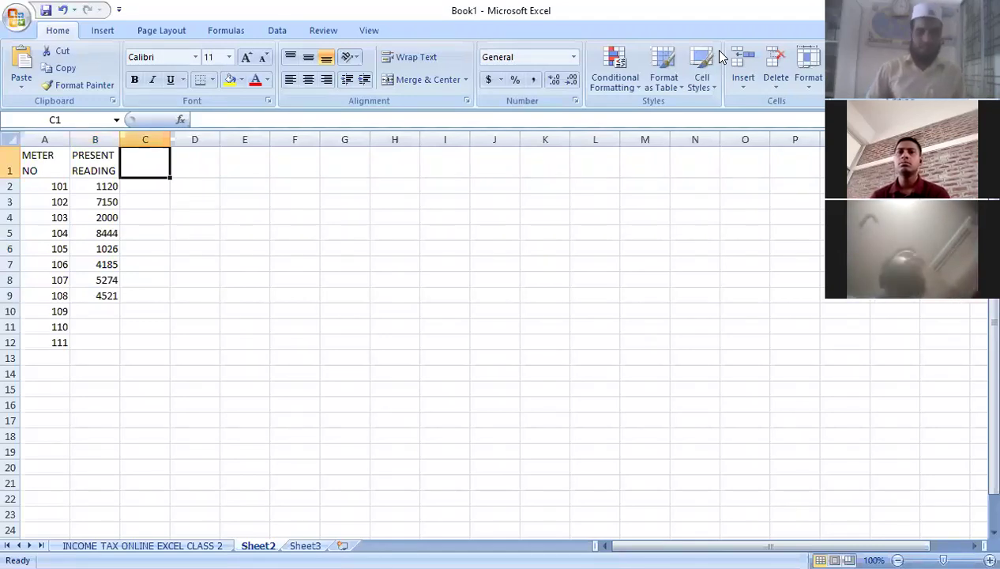
type("PRE")
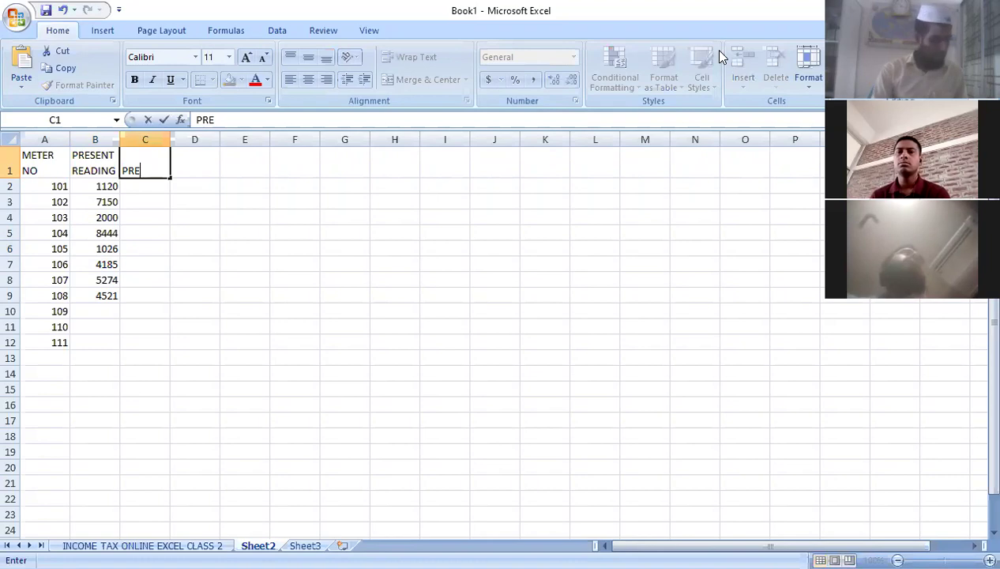
type("V")
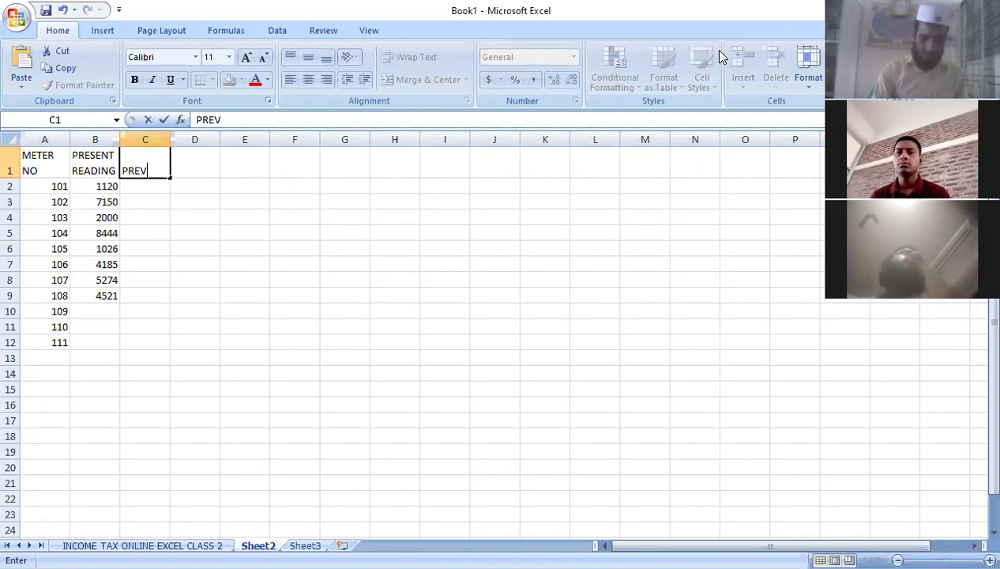
type("IOUS")
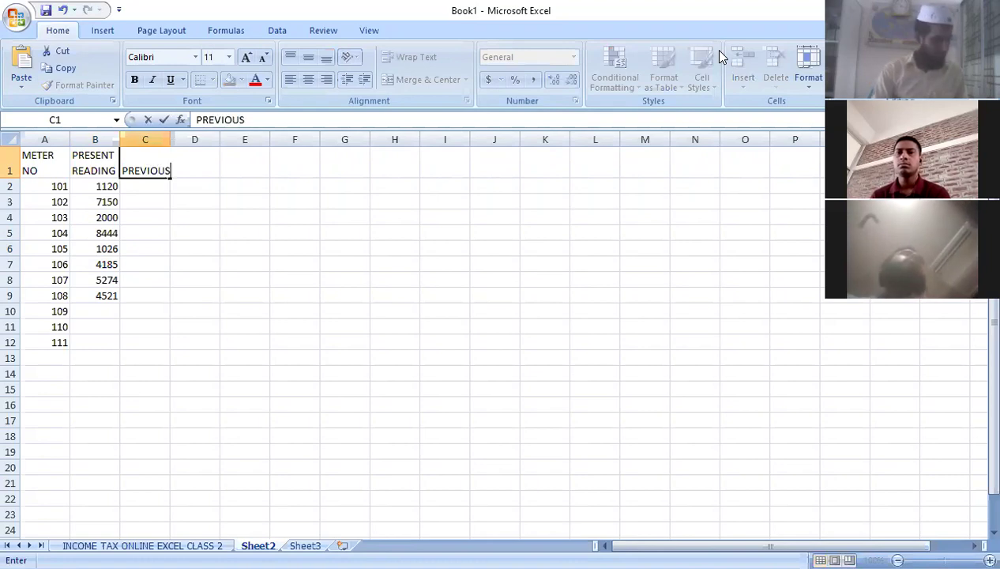
type(" READI")
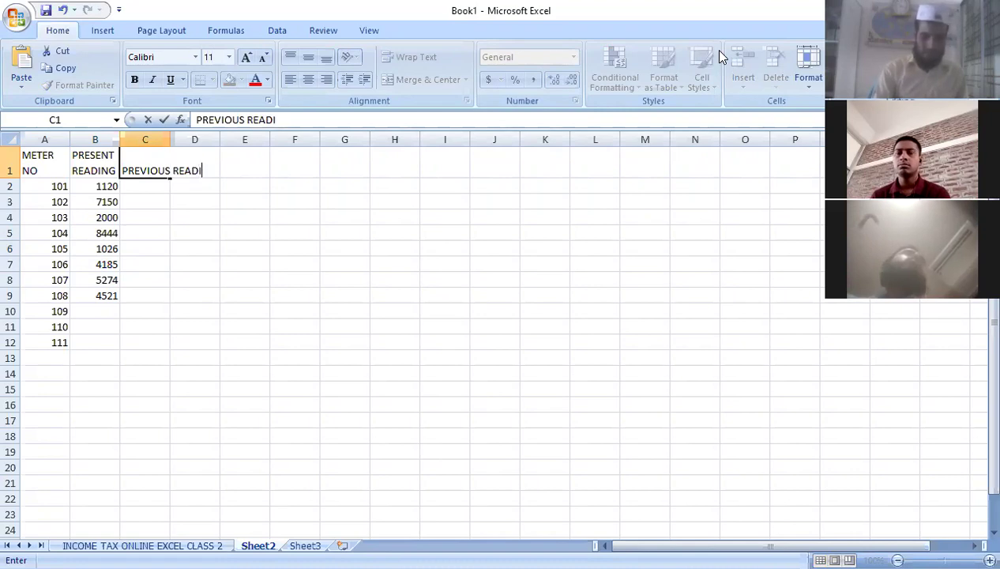
type("NG")
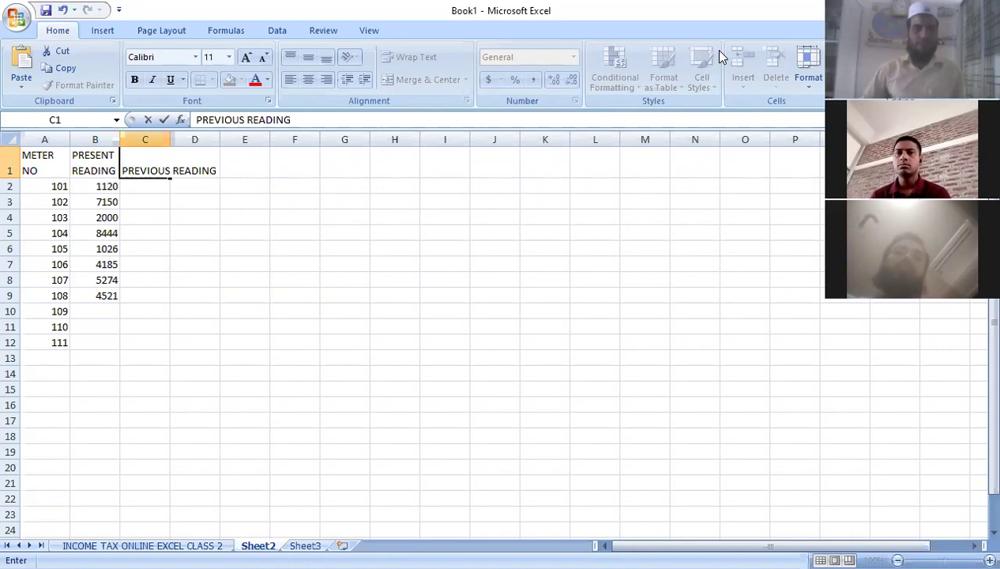
left_click(133, 187)
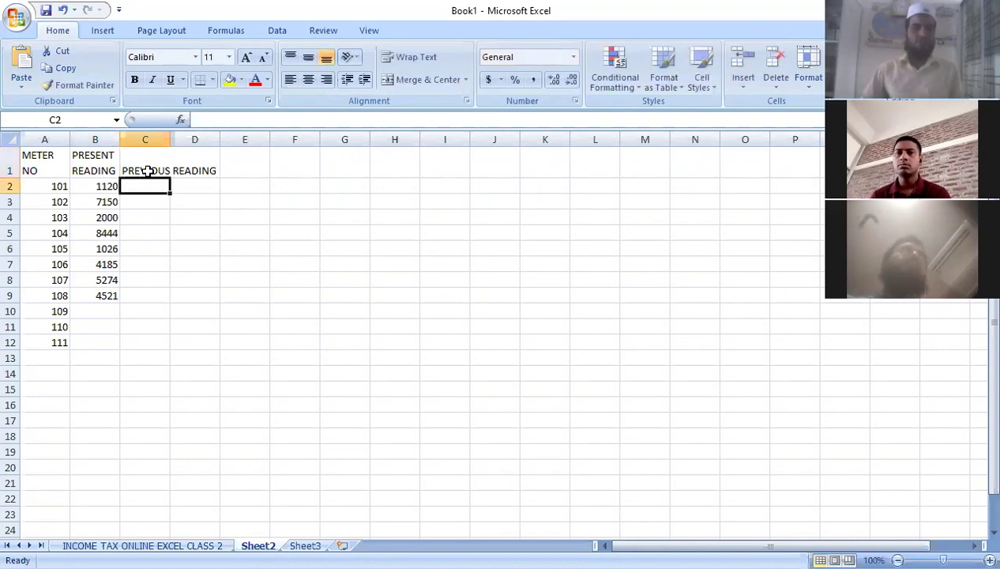
Step: Wrap the text of the C1 heading and widen column C so PREVIOUS fits on one line
left_click(150, 164)
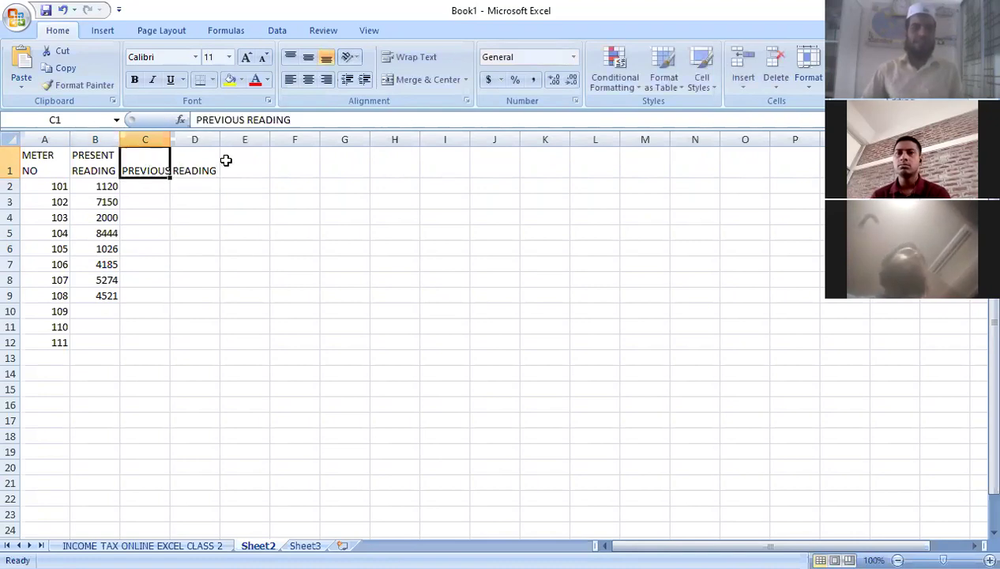
left_click(423, 57)
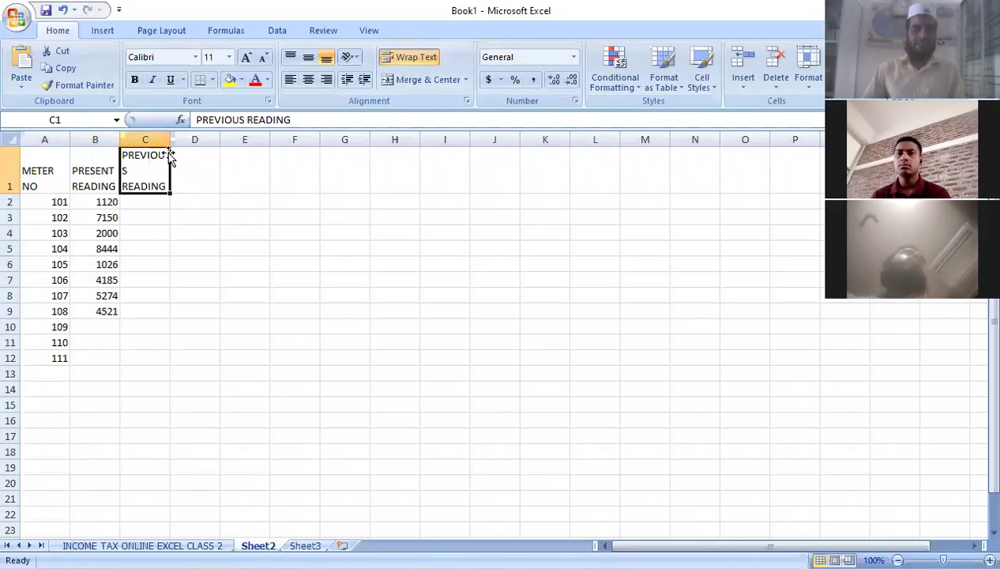
left_click_drag(170, 157, 171, 155)
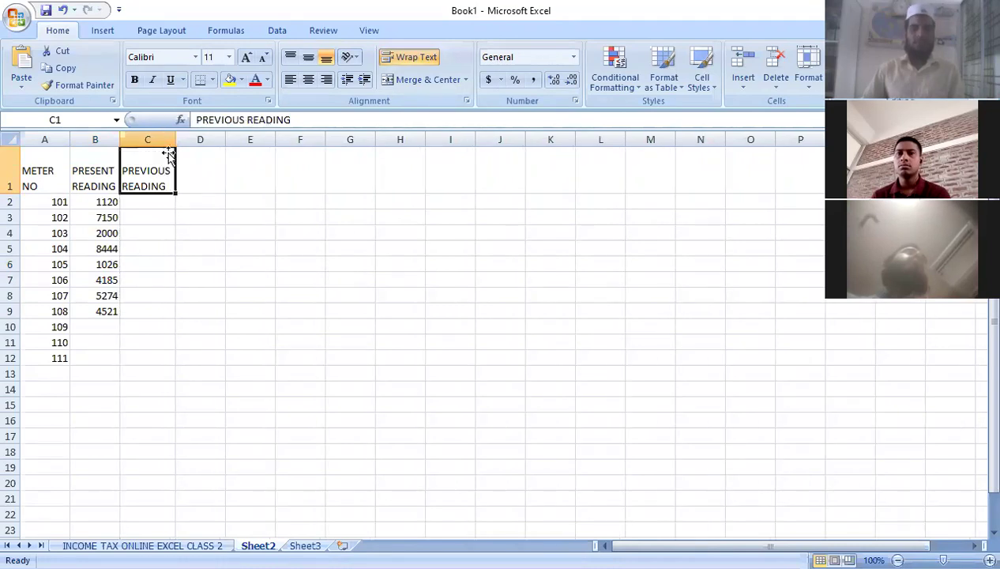
Step: Enter the previous readings 1000, 6996, 1125 and 8222 in C2 through C5 for meters 101 to 104
left_click(149, 205)
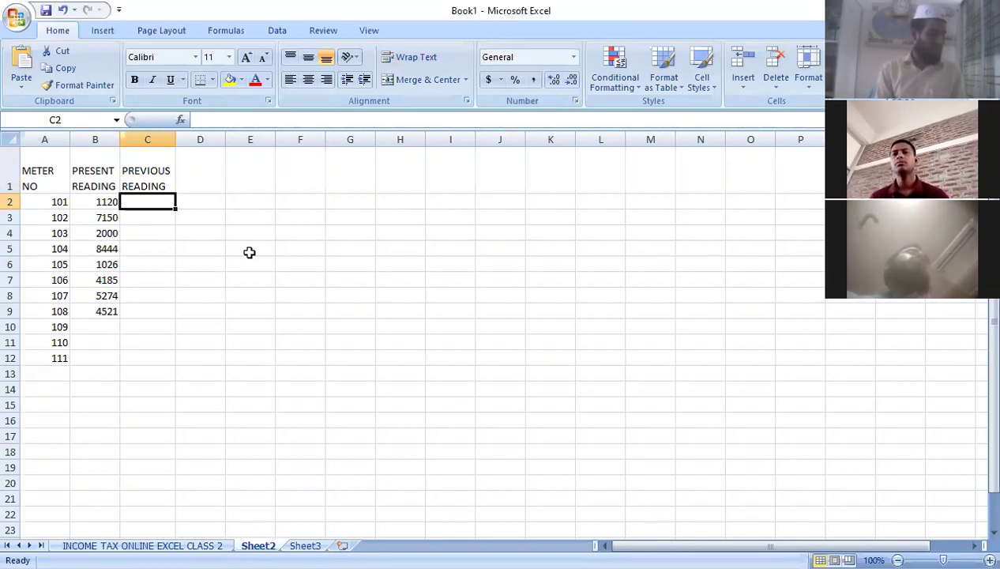
type("1000")
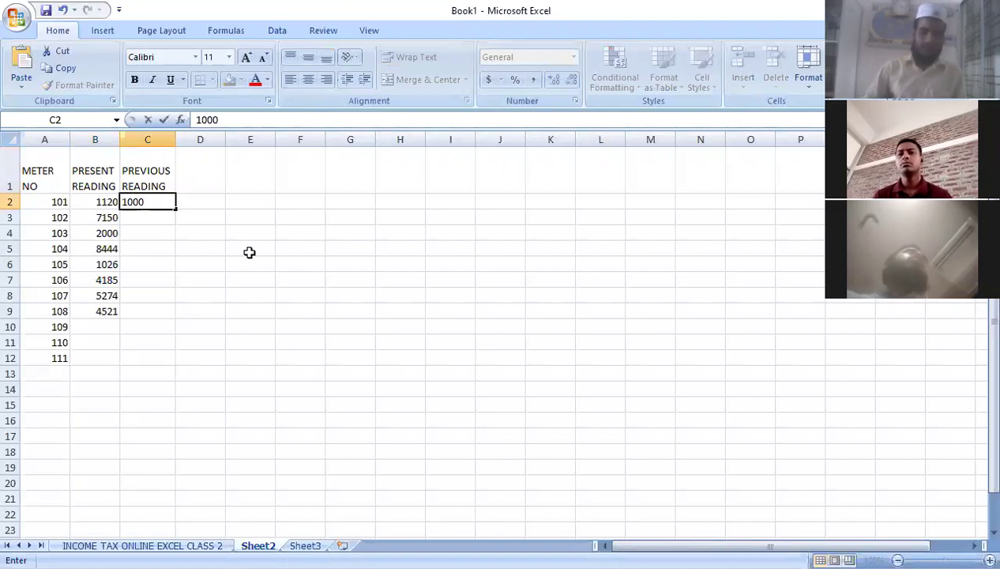
key("Return")
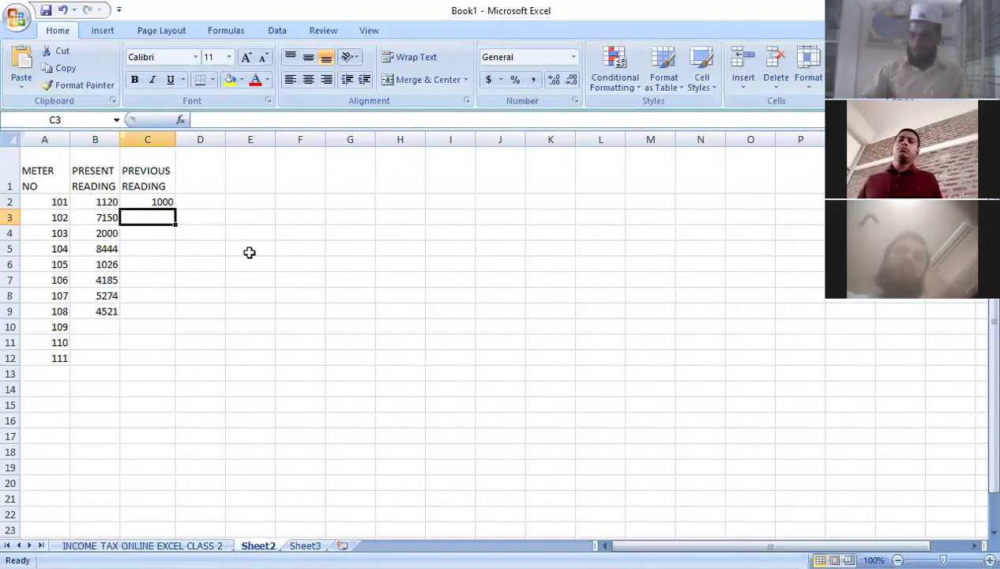
type("6996")
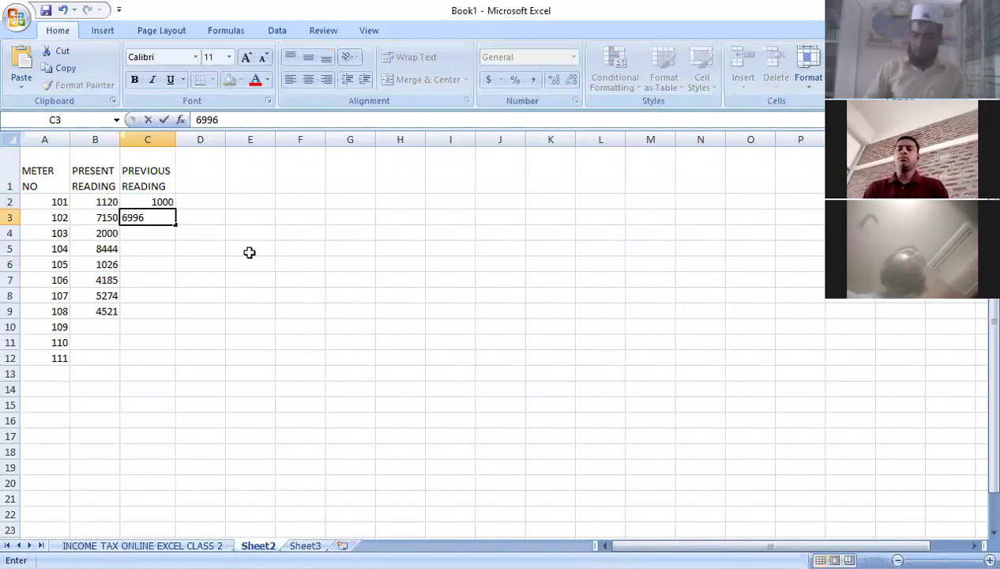
key("Return")
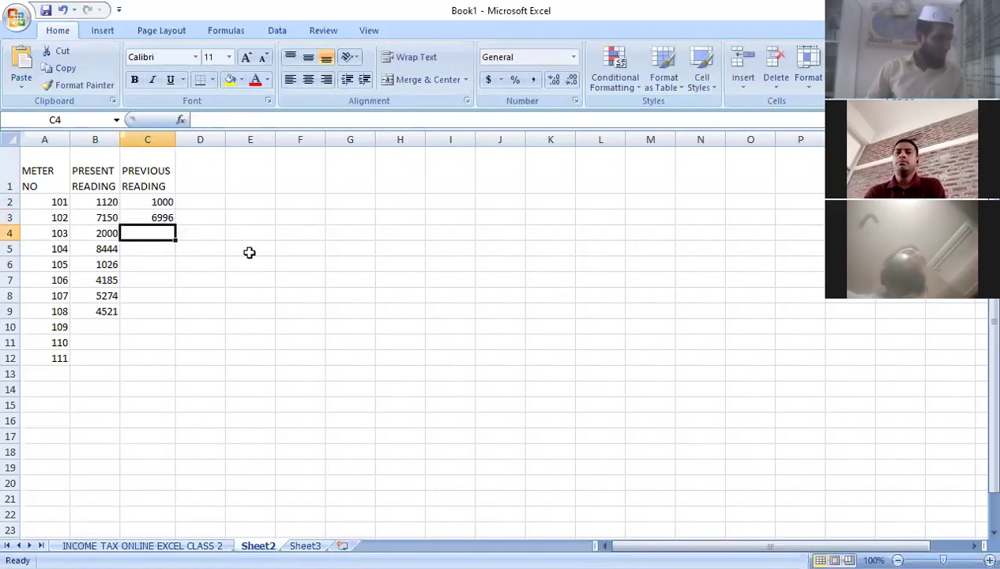
type("1125")
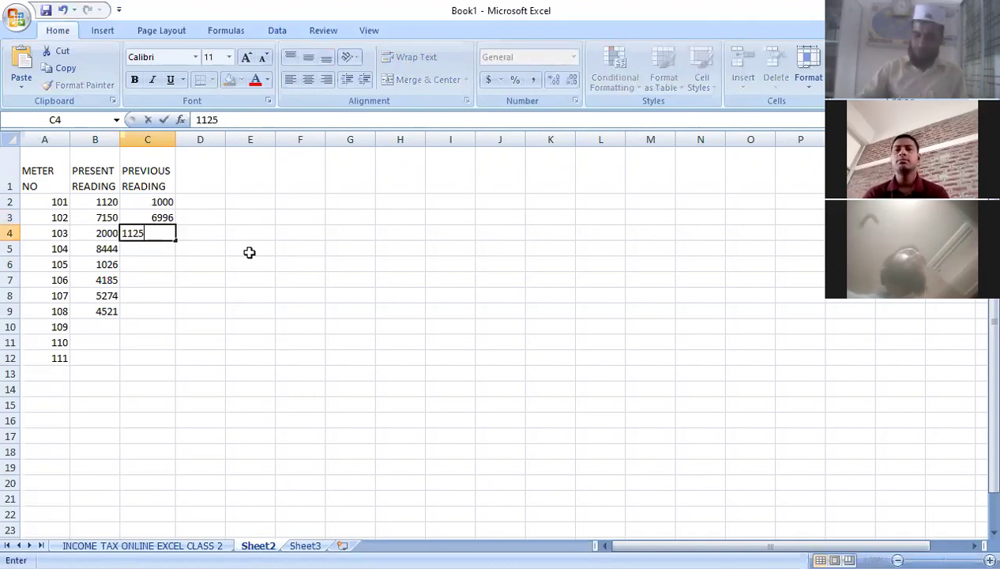
key("Return")
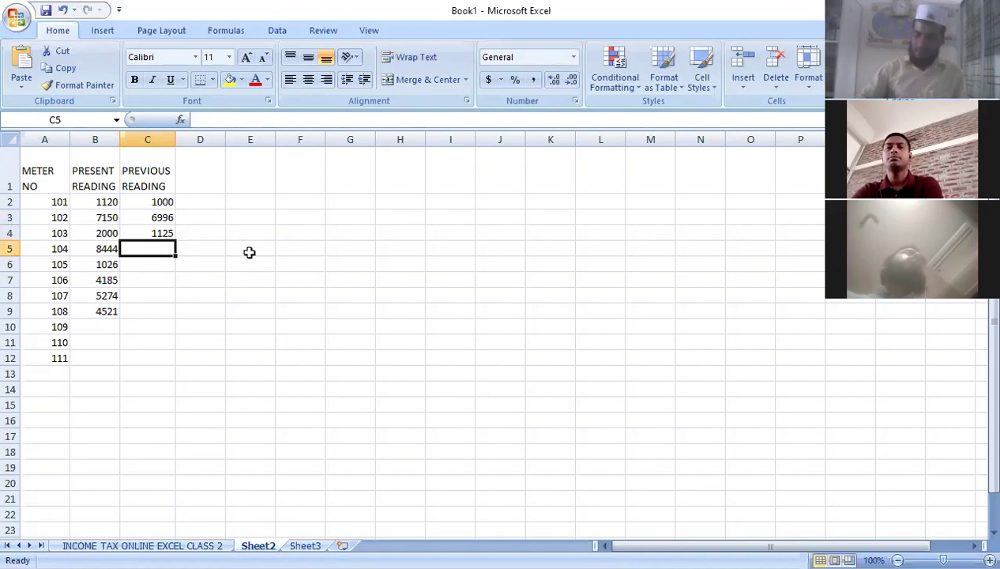
type("8")
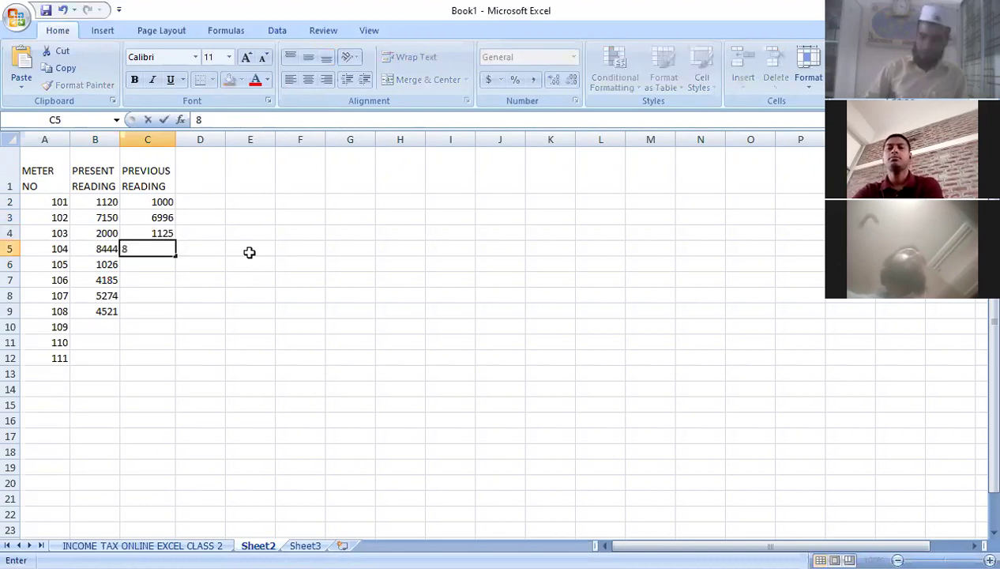
type("222")
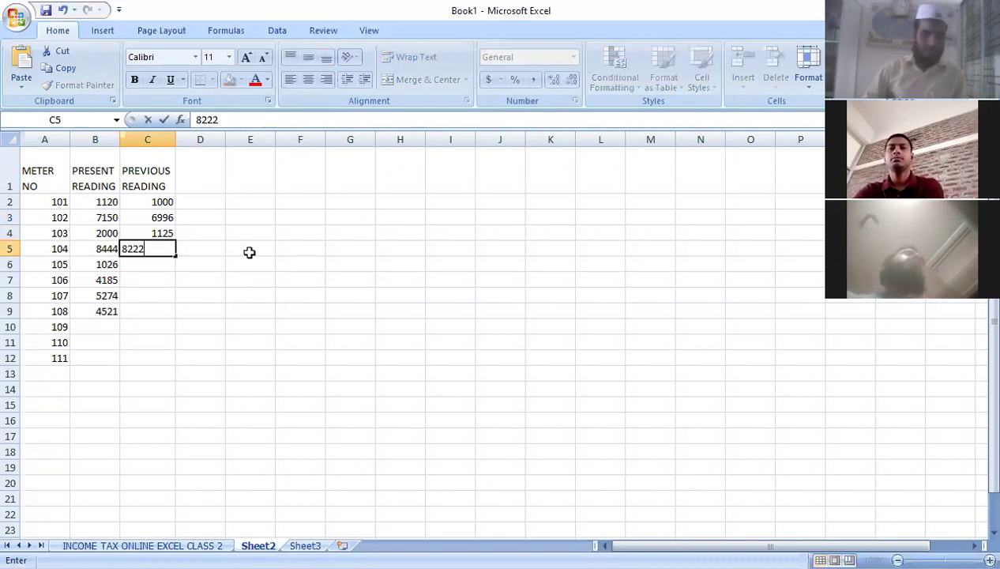
key("Return")
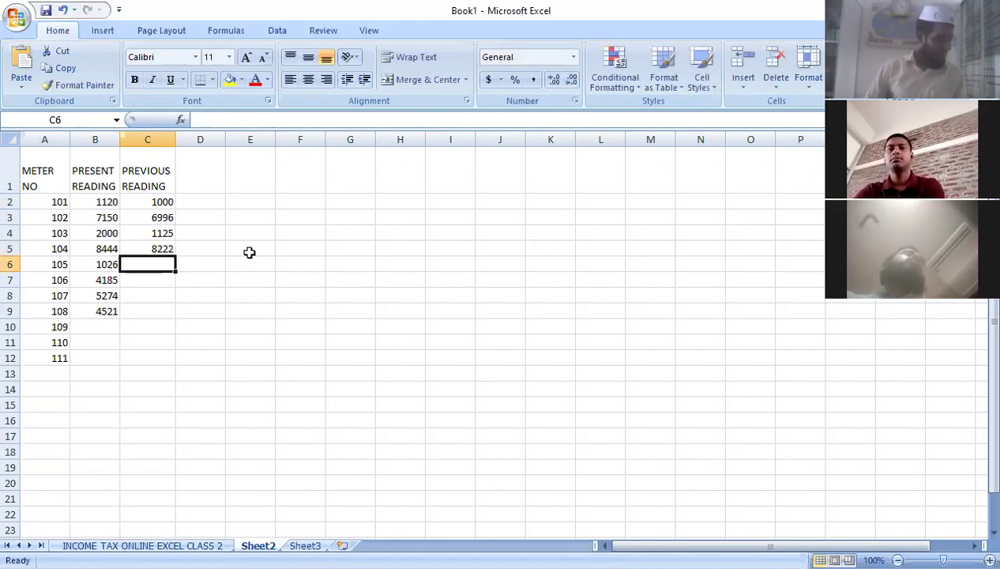
Step: Enter the previous readings 684, 3720, 4688 and 3520 in C6 through C9 for meters 105 to 108
type("6")
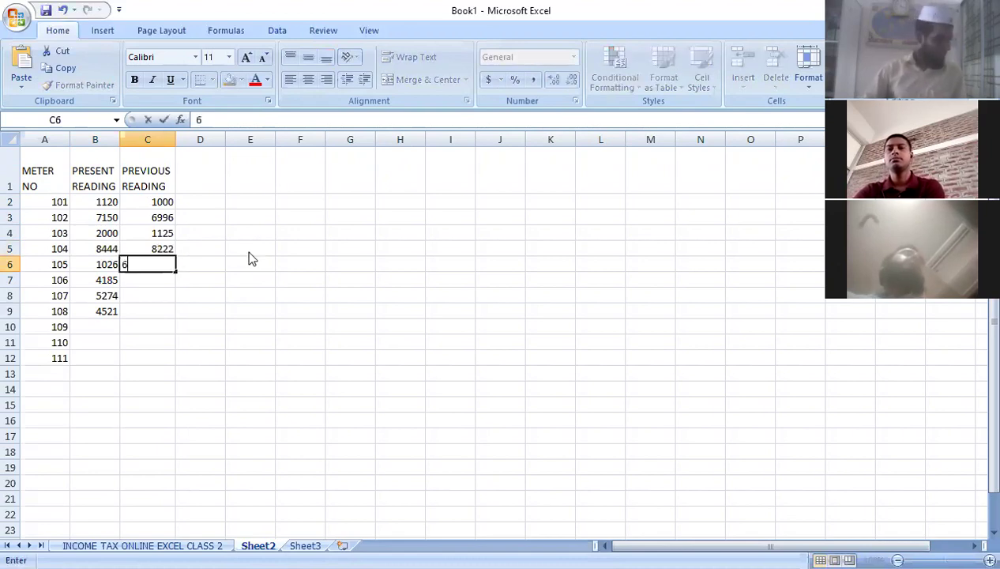
type("84")
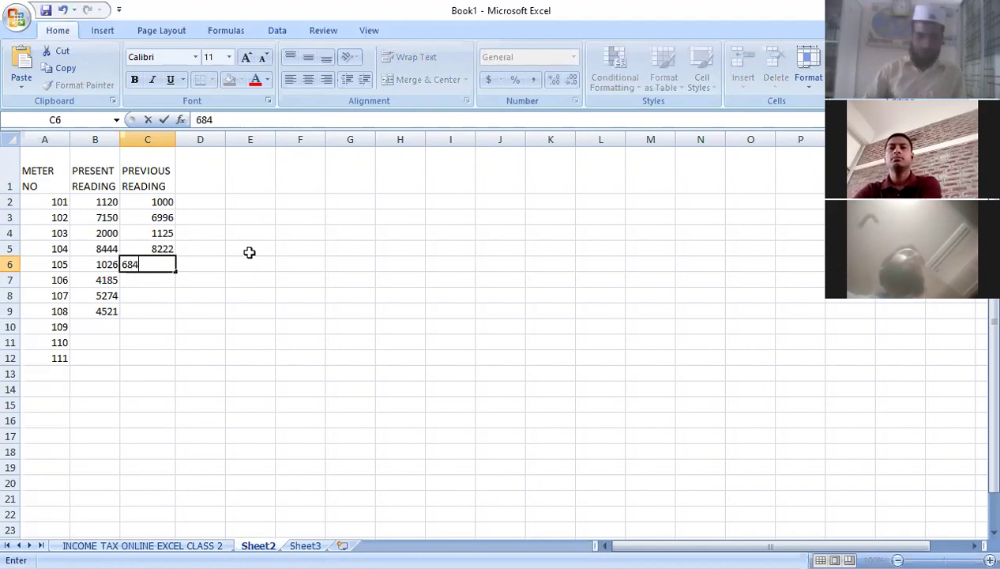
key("Return")
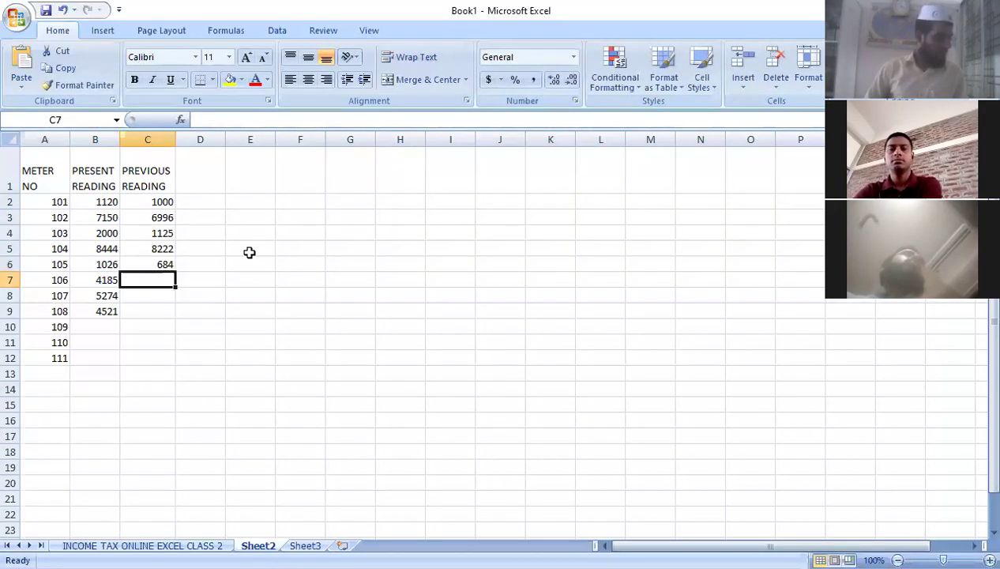
type("3720")
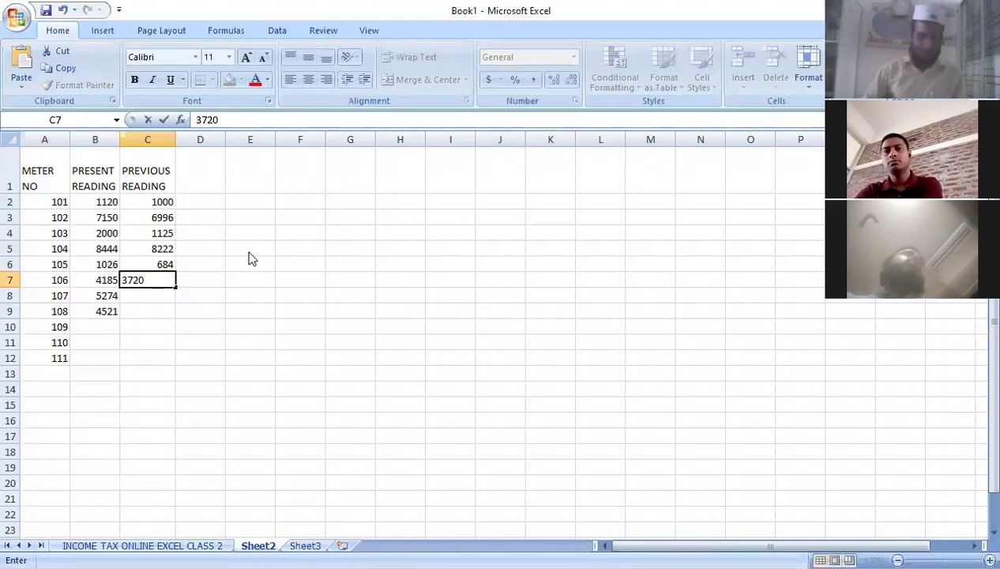
key("Return")
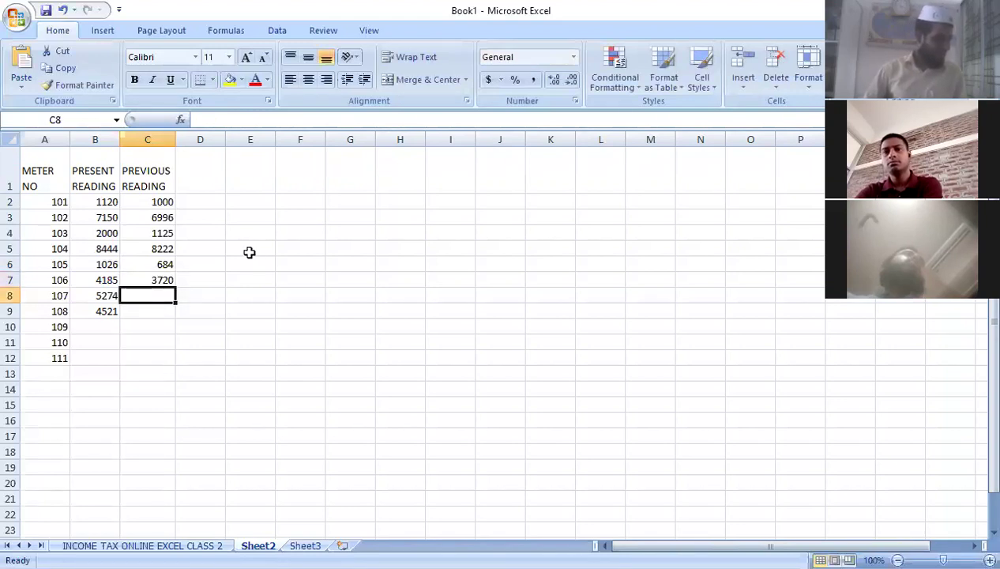
type("4688")
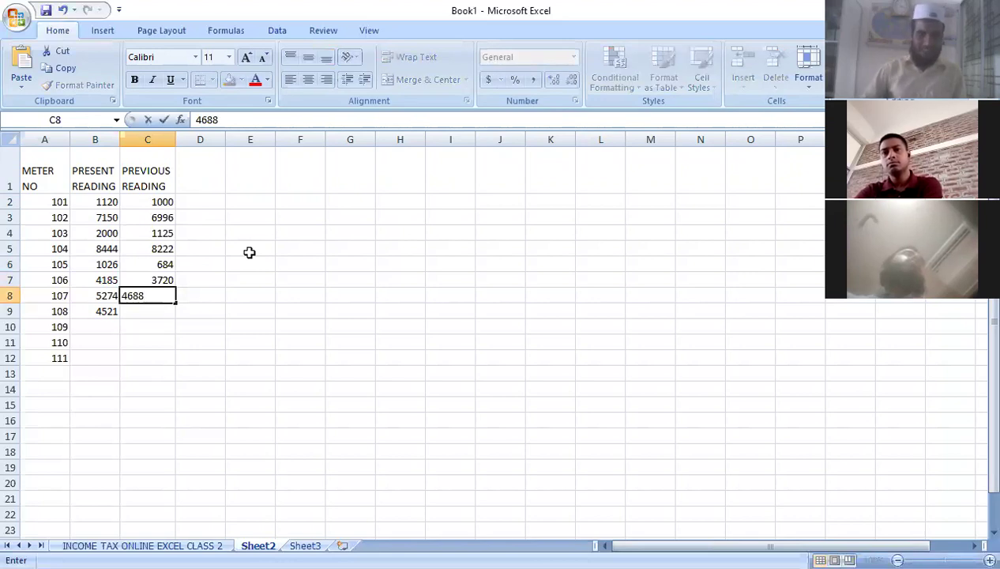
key("Return")
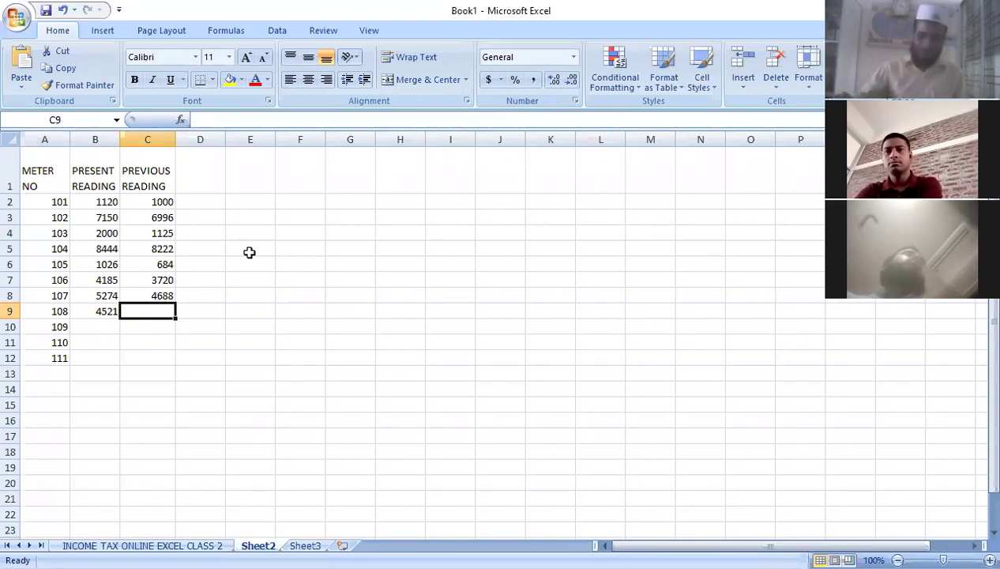
type("3520")
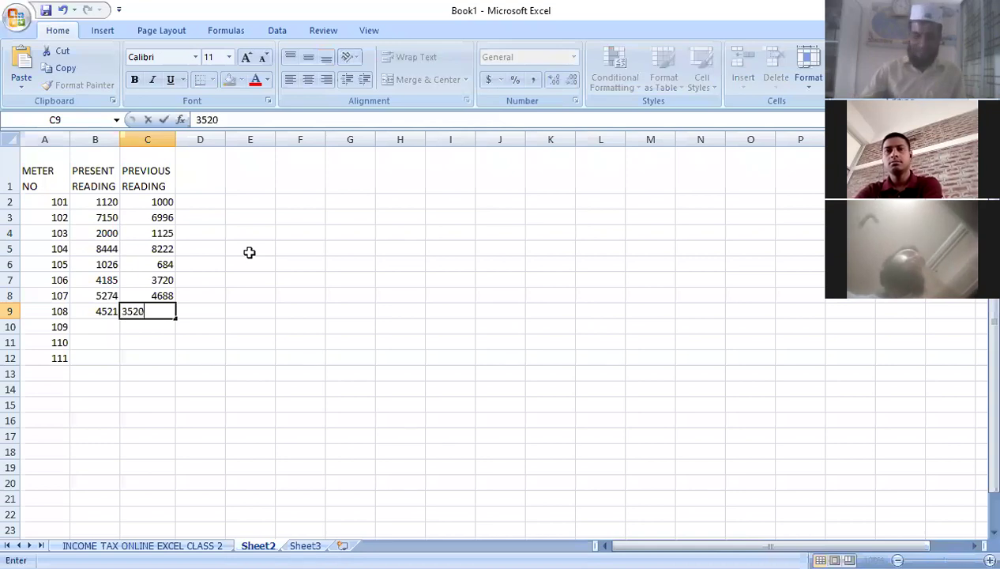
left_click(203, 171)
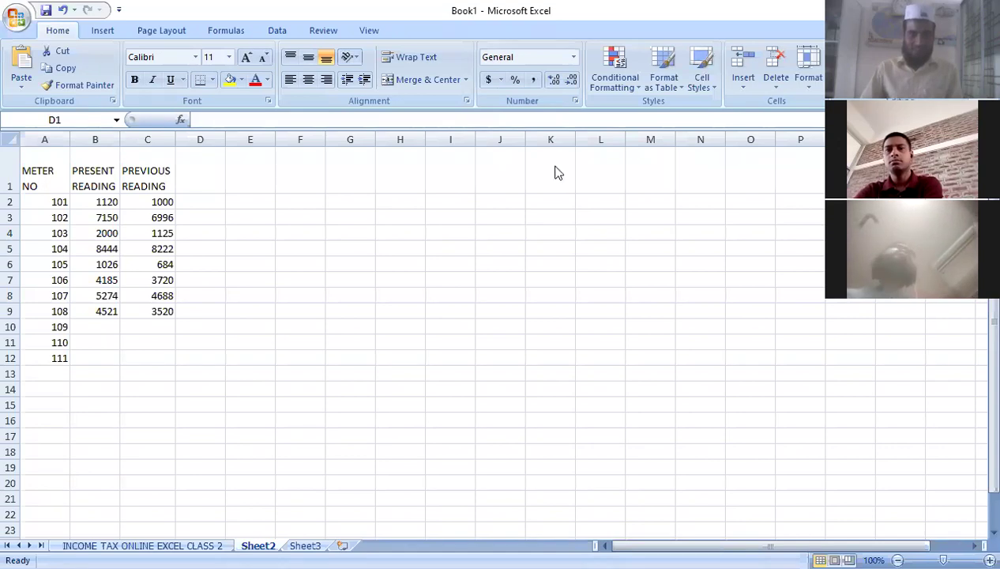
Step: Delete the unused meter numbers 109 to 111 from A10 through A12
left_click(197, 168)
left_click_drag(43, 161, 164, 312)
left_click(264, 357)
left_click_drag(38, 327, 60, 378)
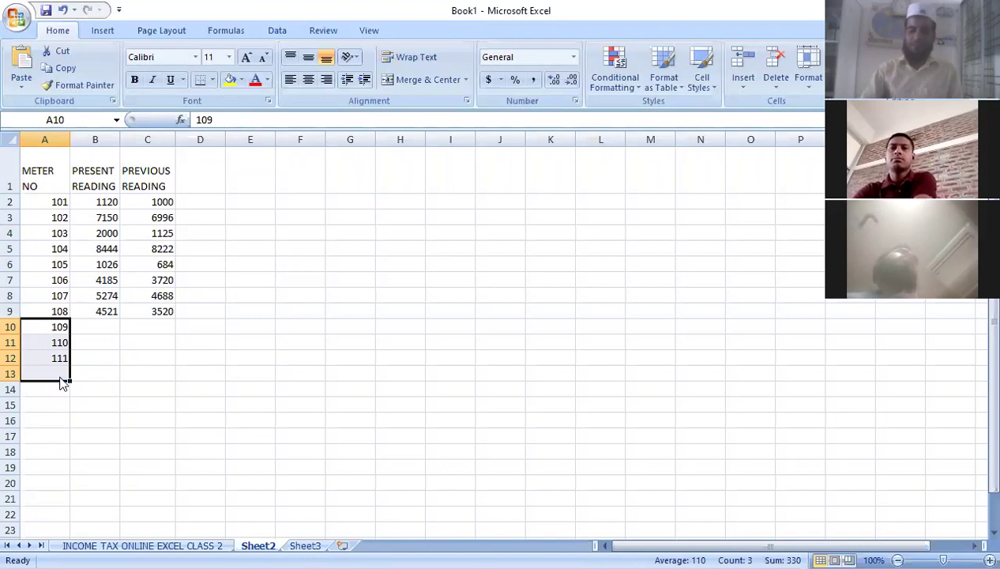
key("Delete")
left_click(278, 324)
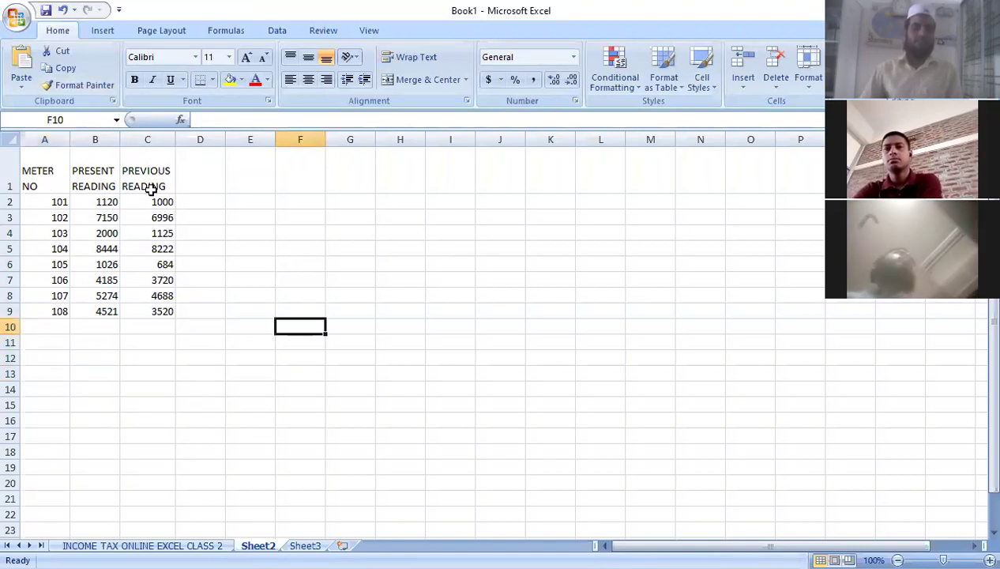
Step: Enter the heading TOTAL USE in D1 and wrap its text onto two lines
left_click(204, 165)
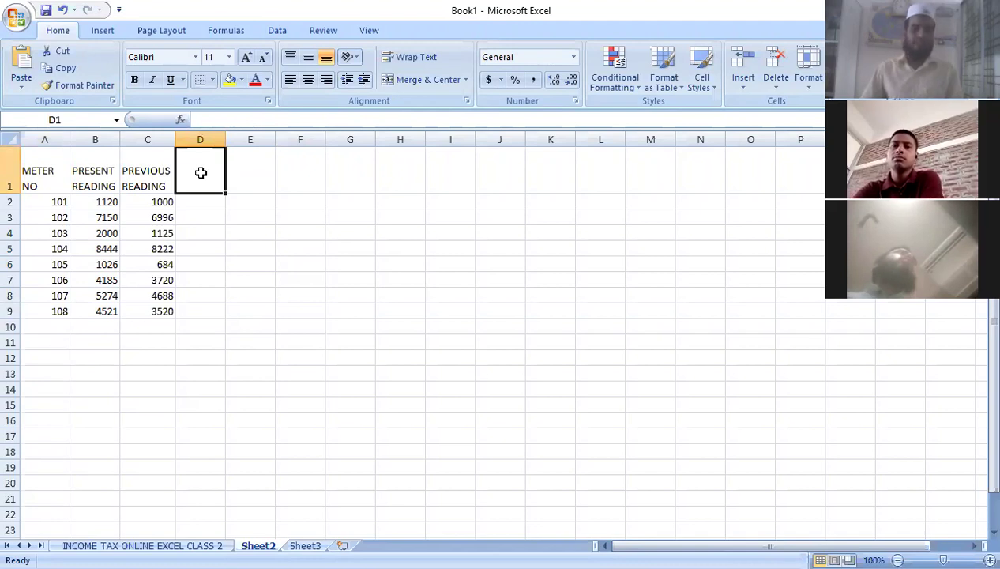
type("Y")
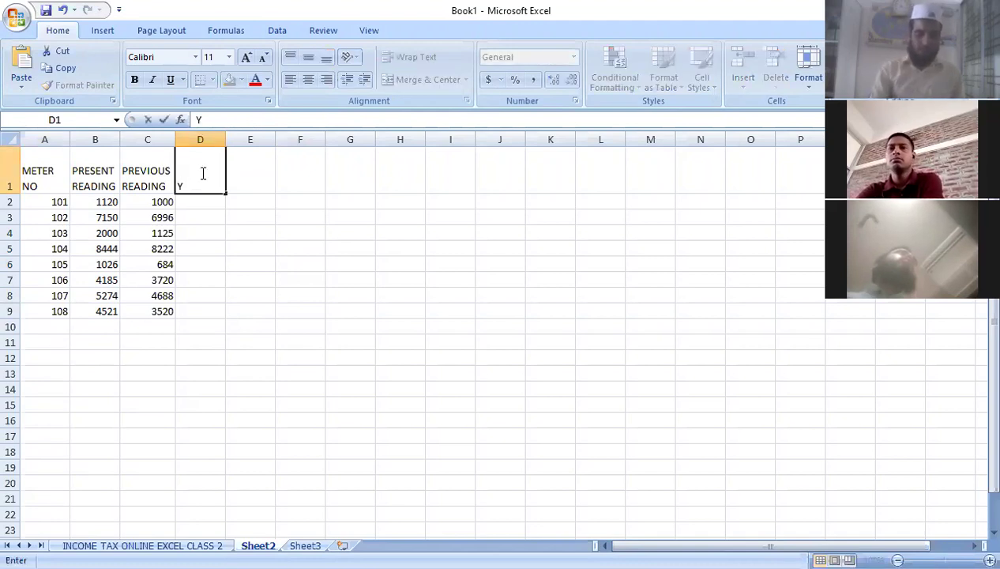
key("BackSpace")
type("T")
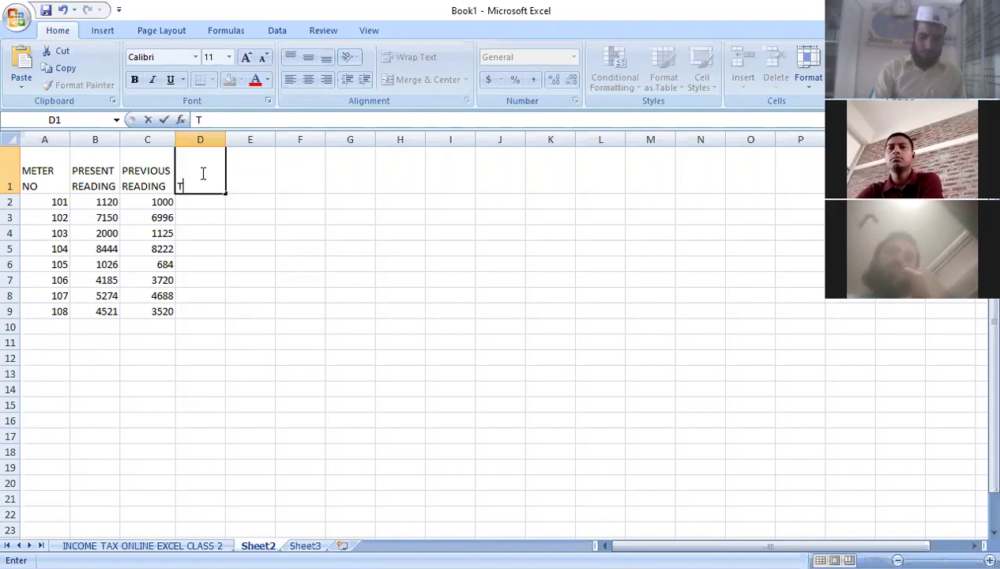
type("OTAL")
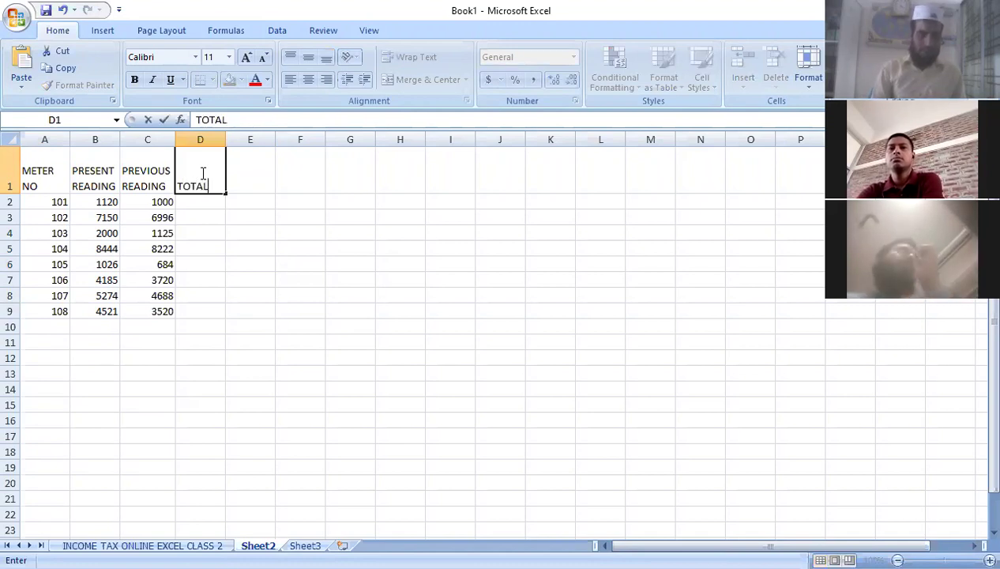
type(" U")
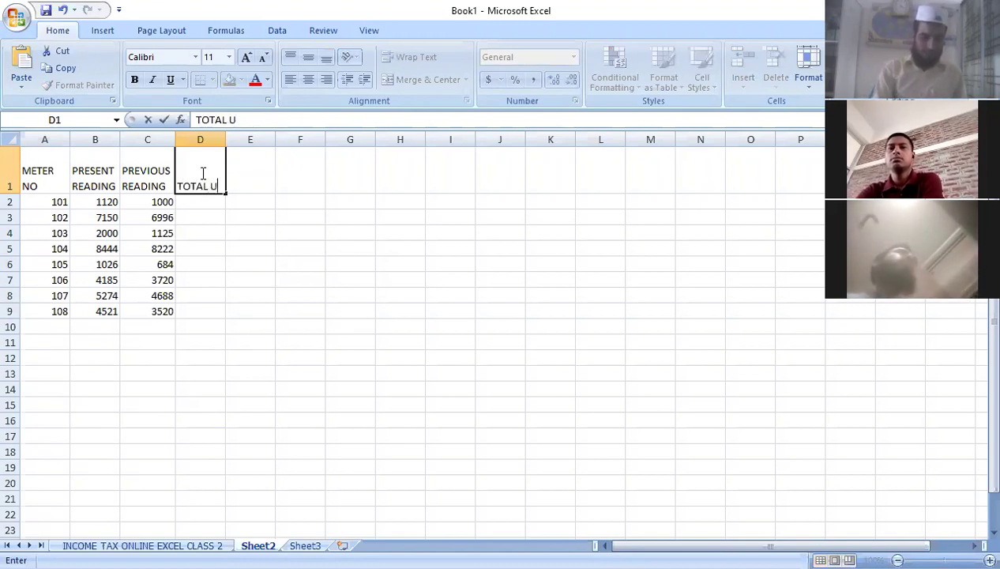
type("SE")
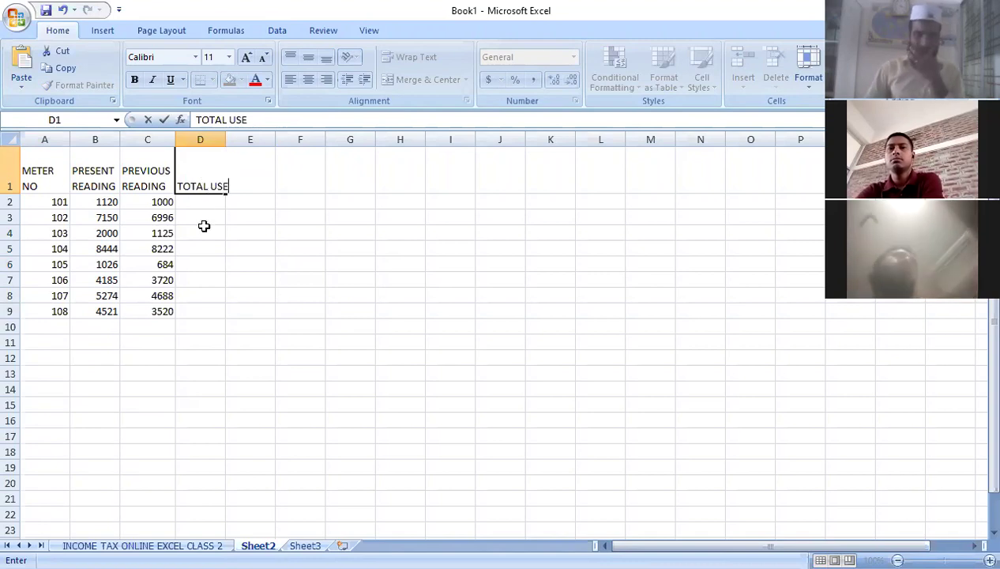
key("Return")
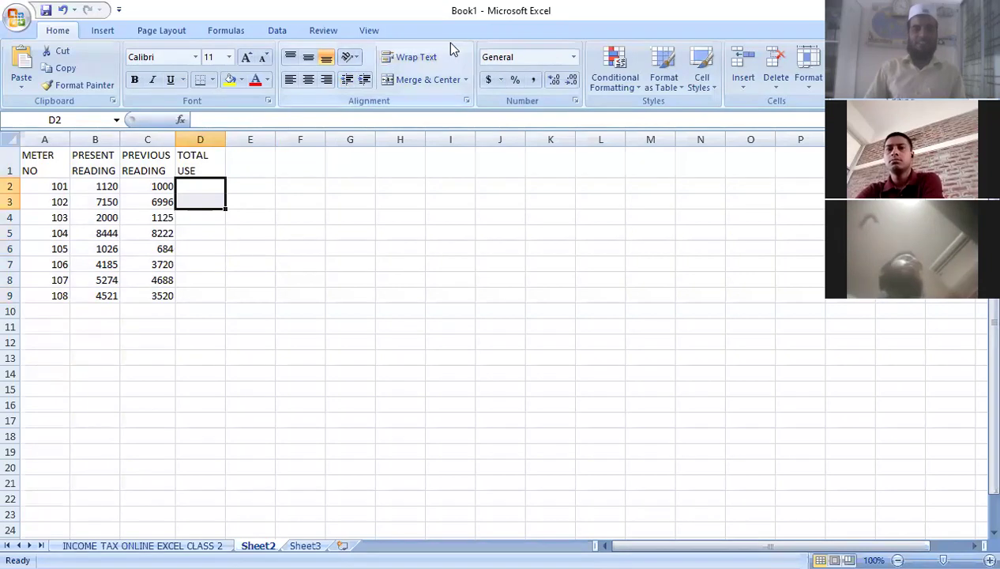
left_click(278, 218)
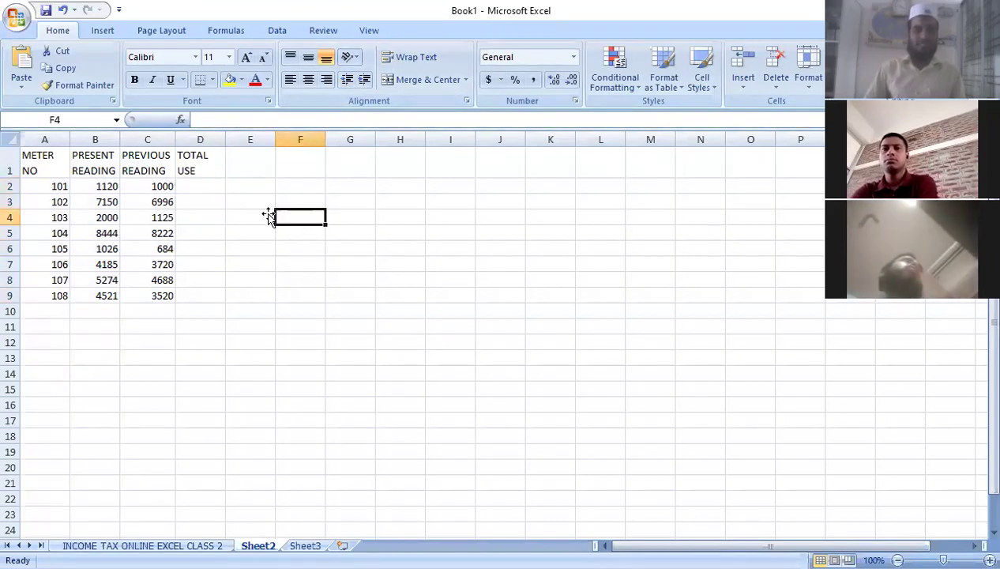
Step: Calculate the total use in D2 with =B2-C2 and fill the formula down to D9
left_click(199, 190)
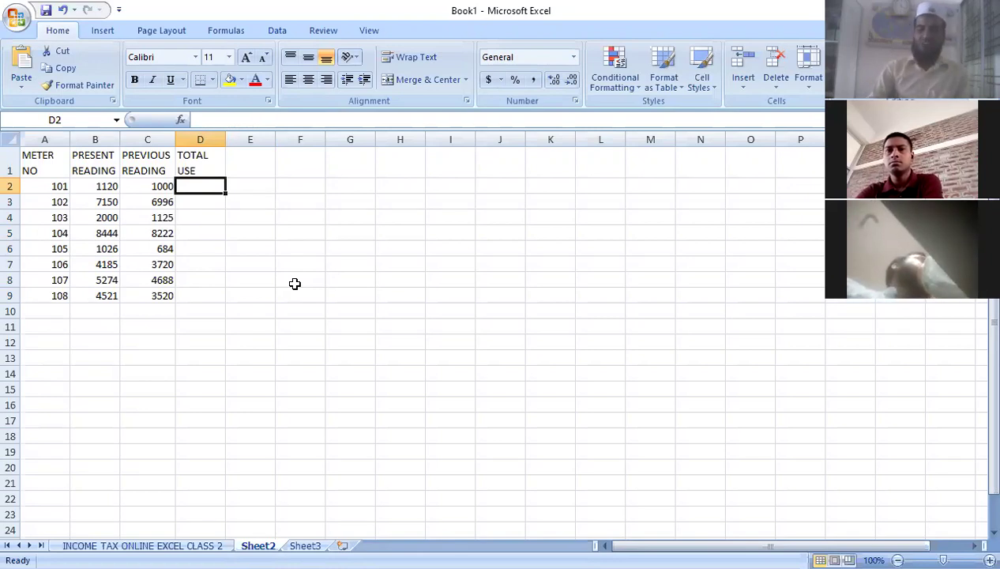
type("=")
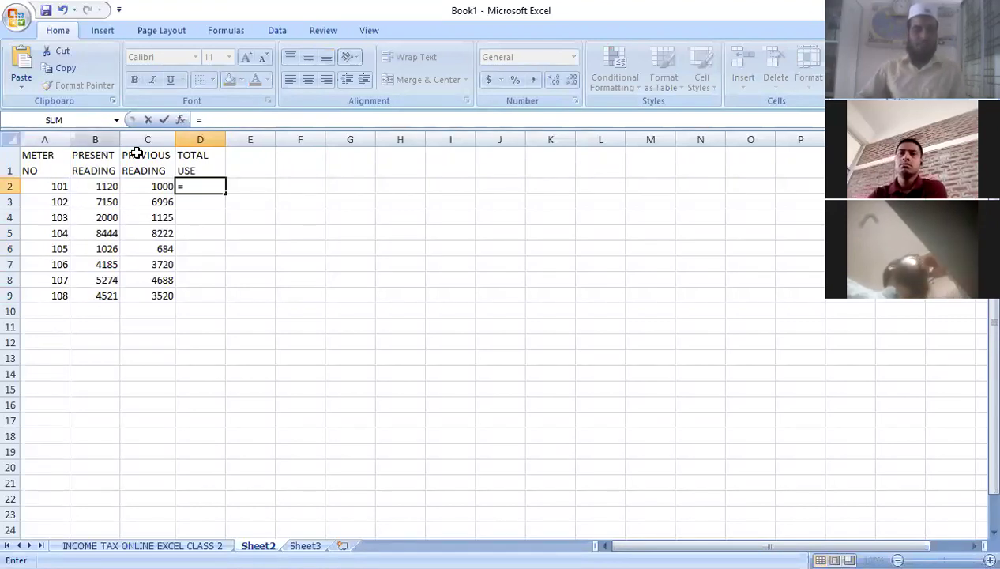
left_click(107, 190)
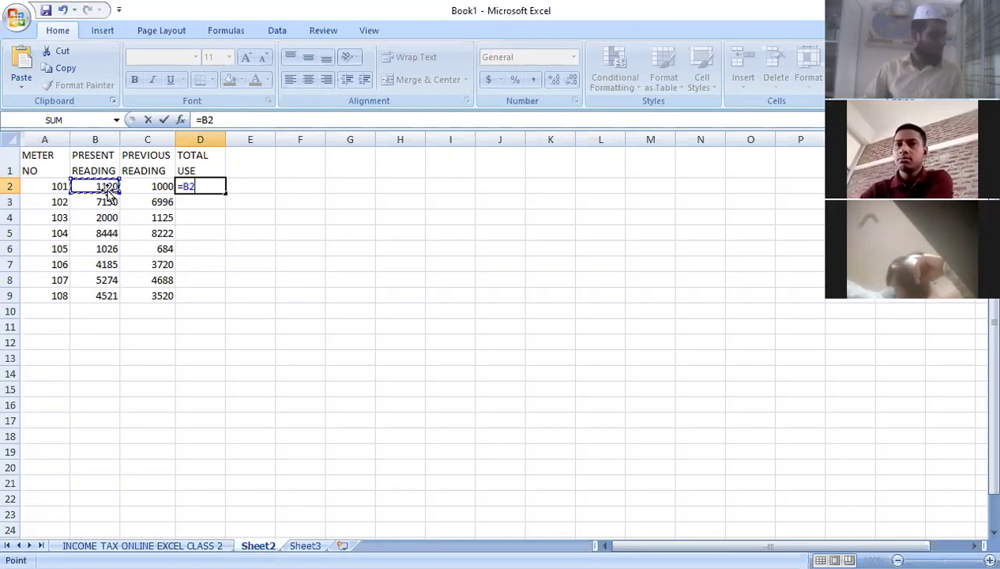
type("-")
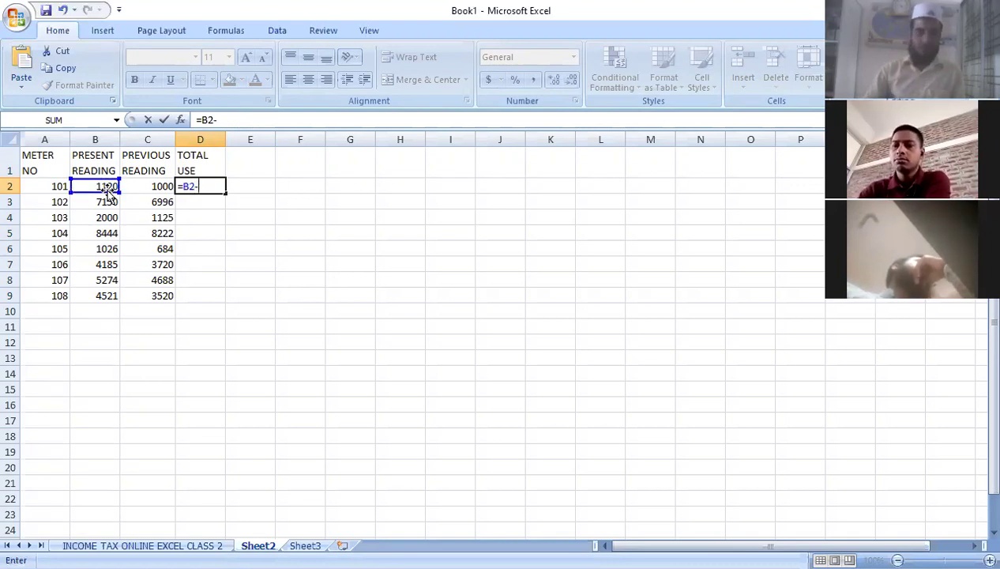
left_click(154, 186)
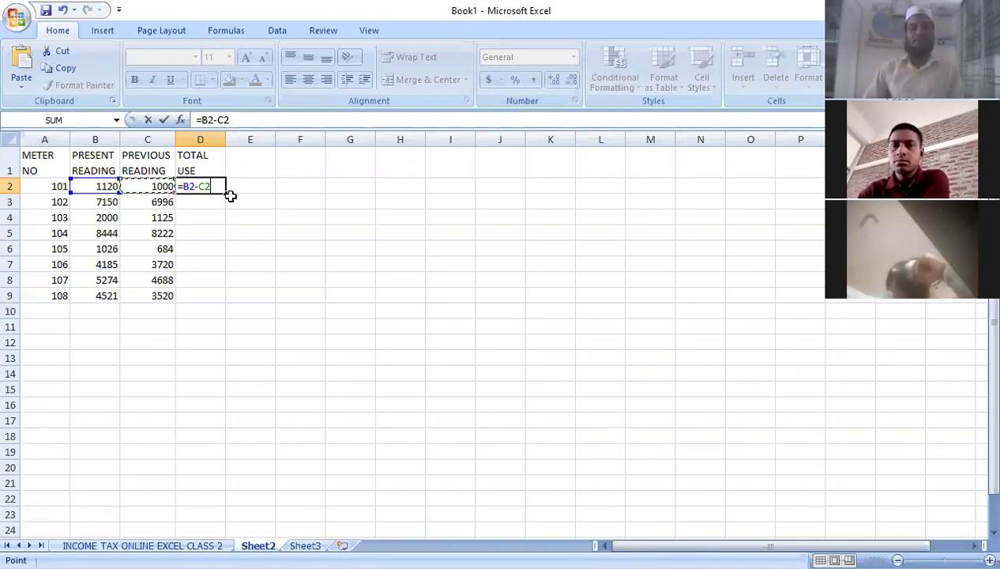
key("Return")
key("Up")
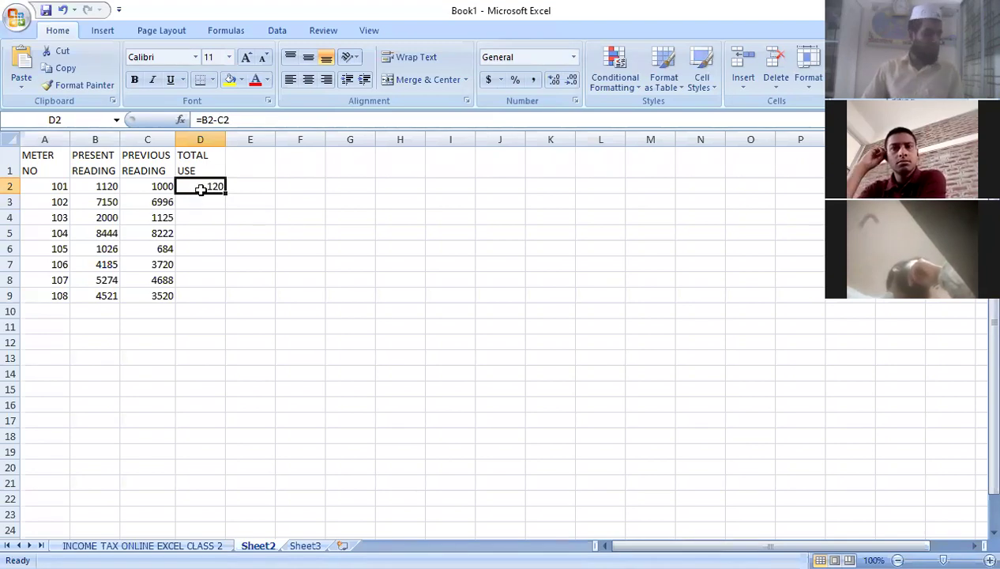
left_click_drag(226, 192, 227, 303)
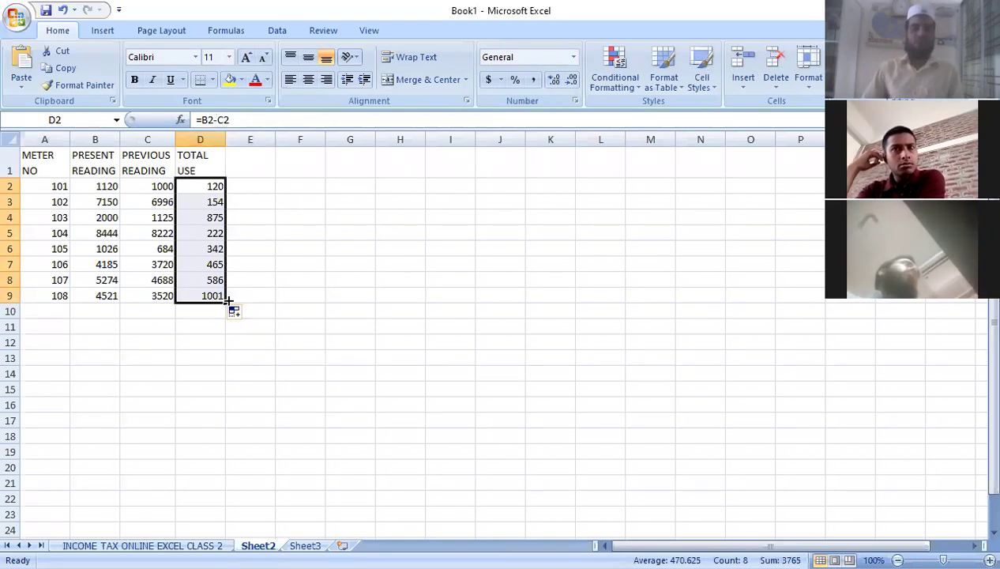
Step: Enter the heading PRINCIPAL AMOUNN in E1
left_click(247, 162)
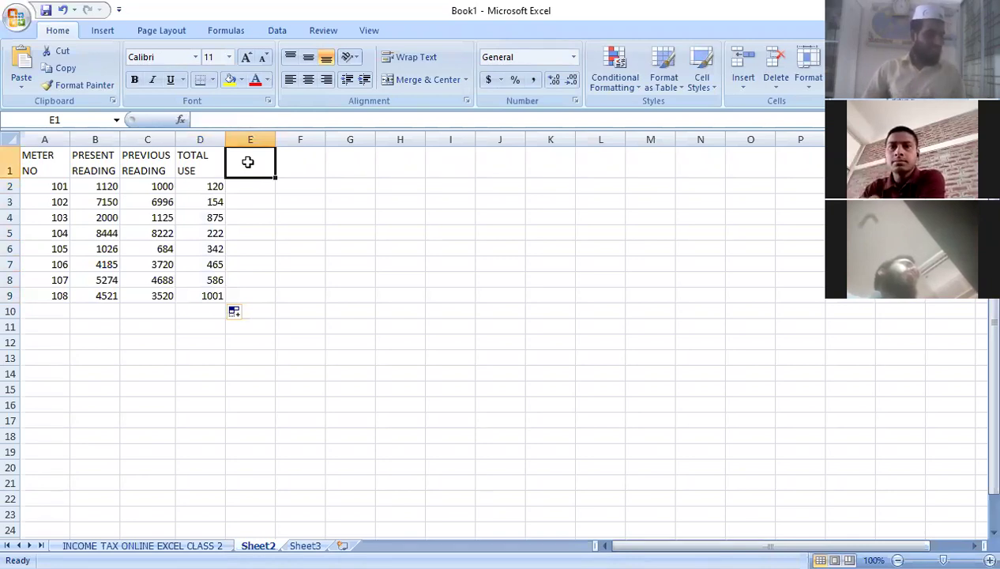
type("P")
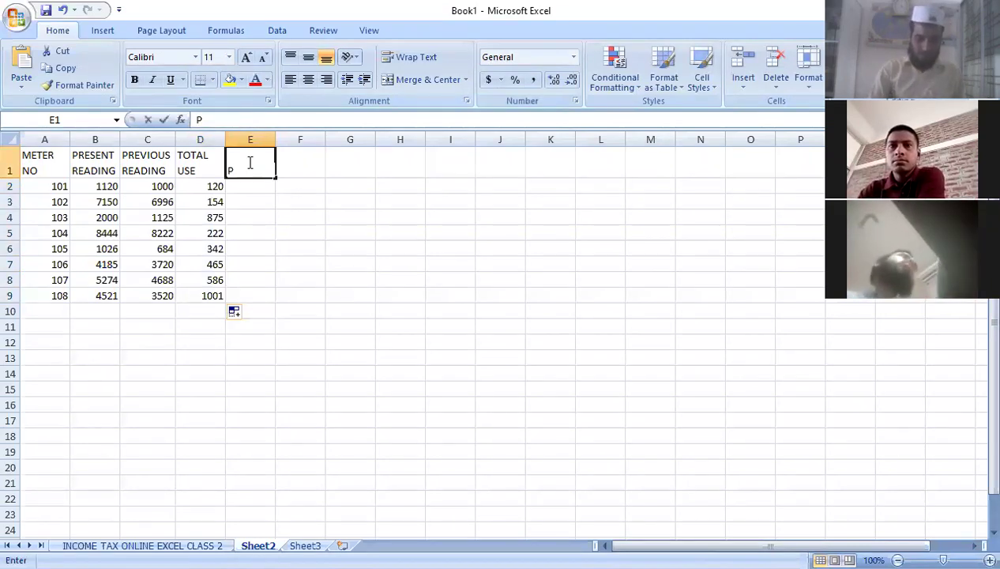
type("RIN")
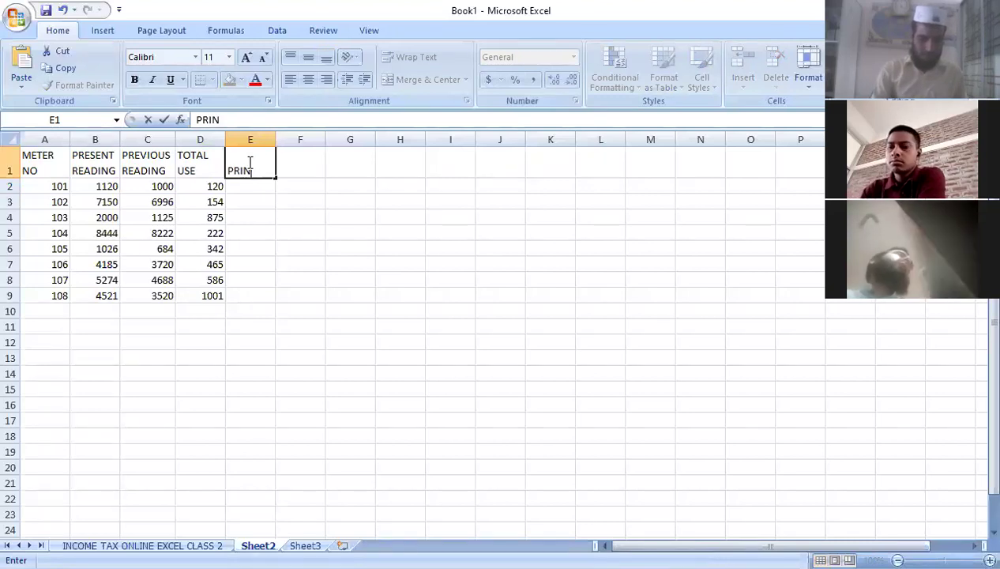
type("CIPAL AMUO")
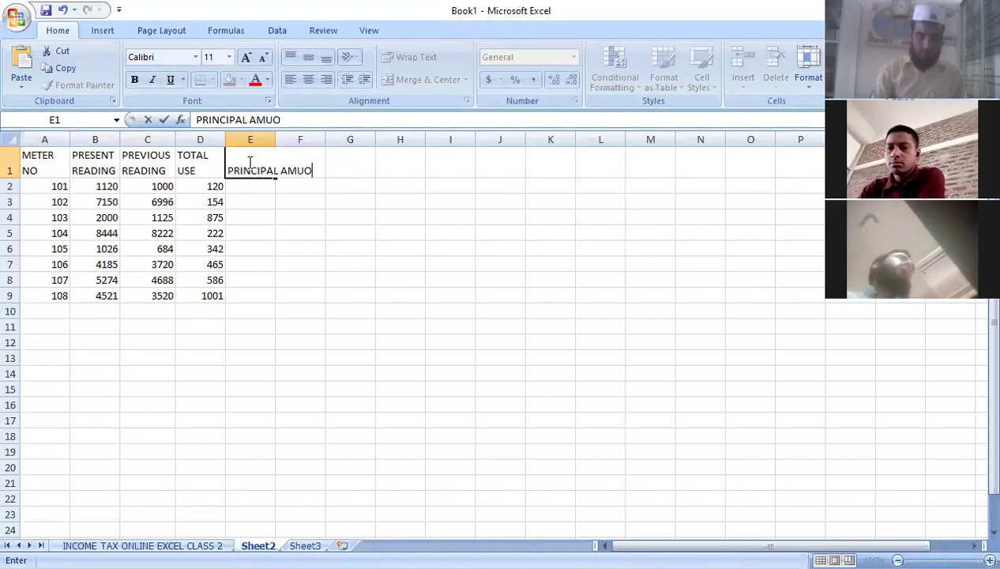
key("BackSpace")
key("BackSpace")
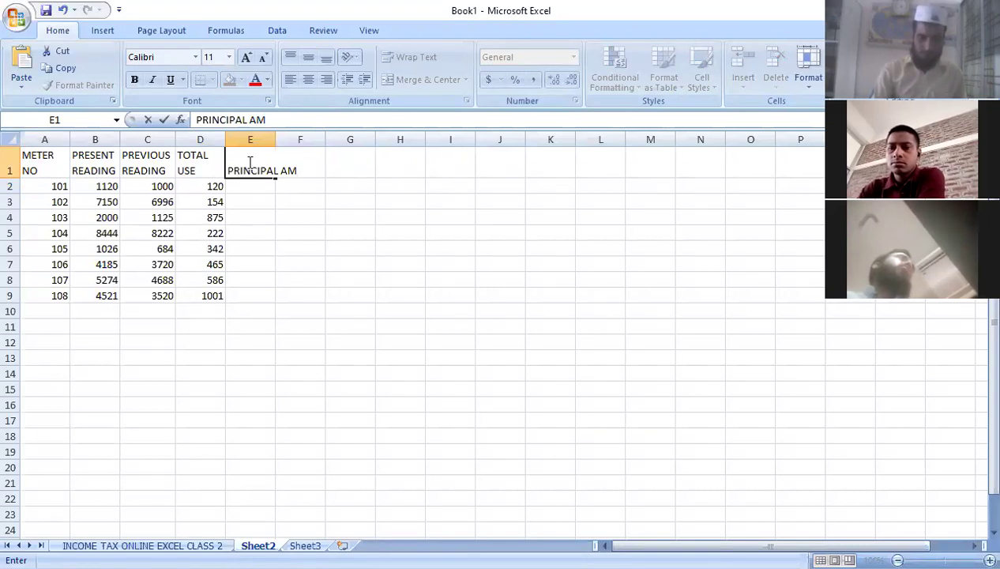
type("OUN")
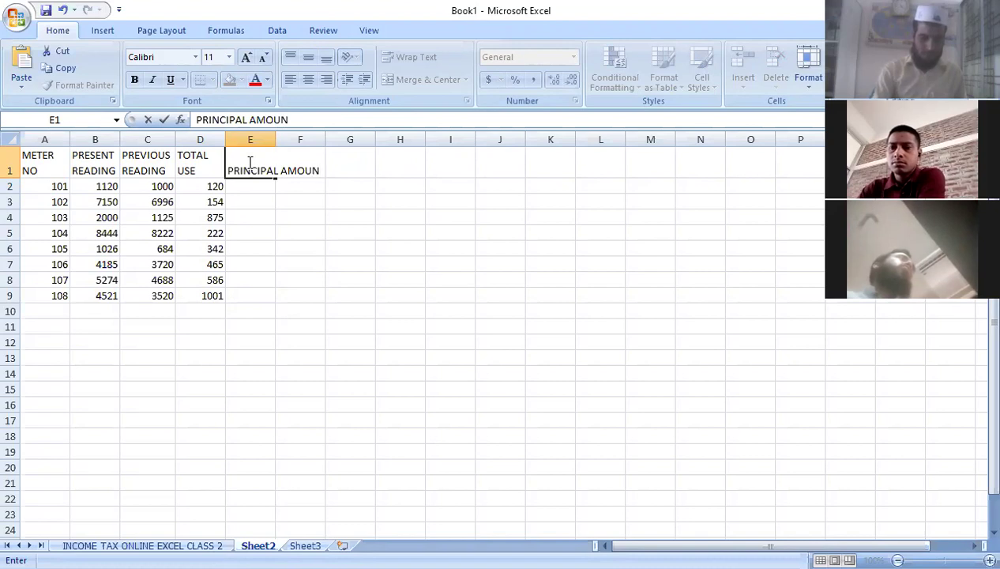
type("V")
type("N")
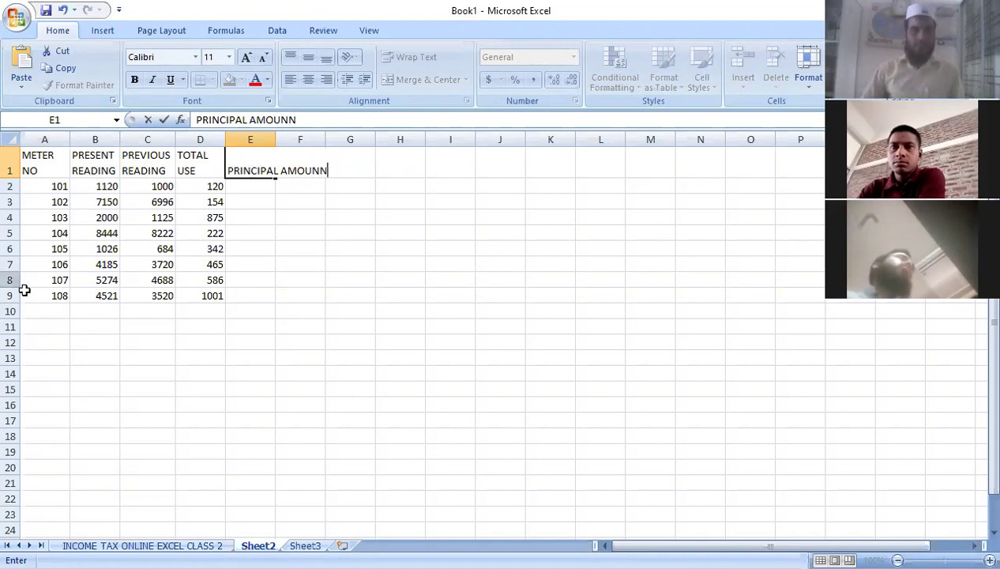
Step: Wrap the text of the E1 heading and widen column E so PRINCIPAL fits on one line
left_click(243, 183)
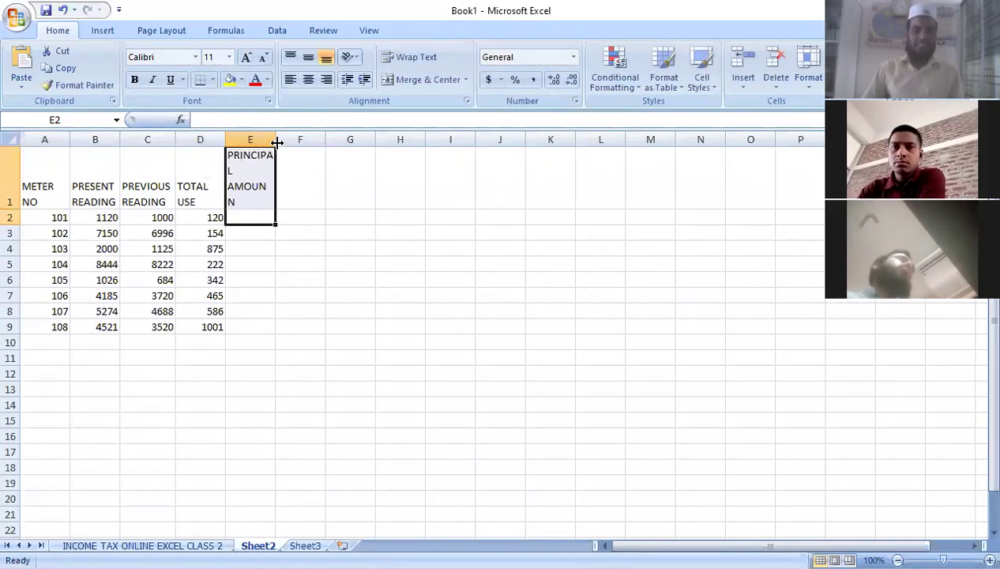
left_click_drag(276, 142, 283, 140)
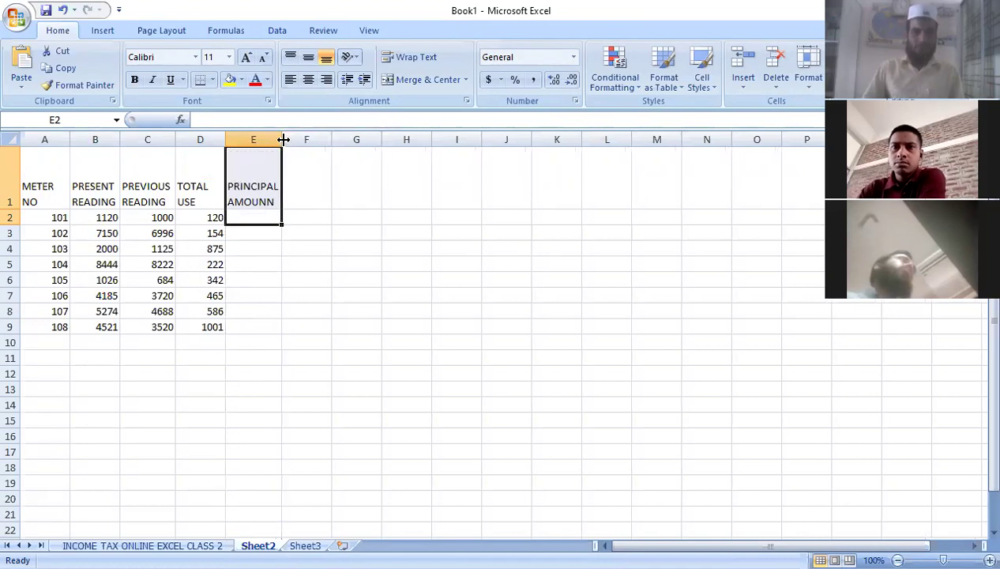
left_click(252, 250)
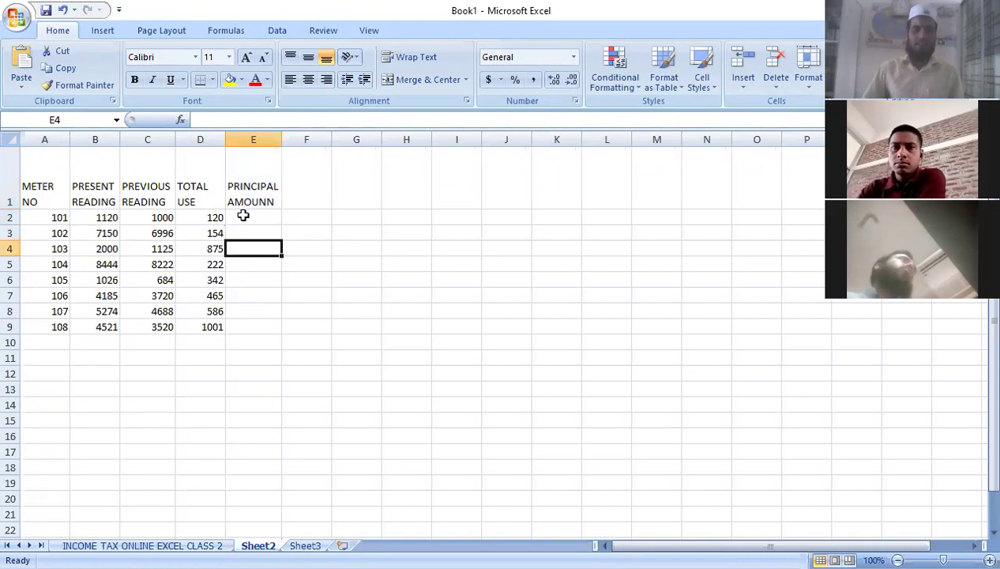
Step: Start the principal amount formula in E2 with =IF(D2<=200,D2*1.75, as the first tier
left_click(244, 219)
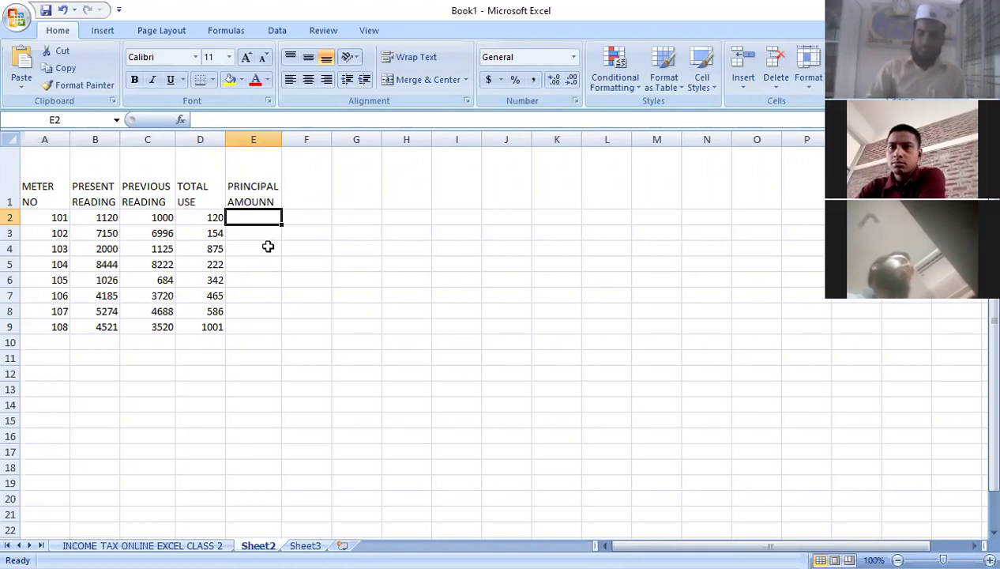
type("=IF")
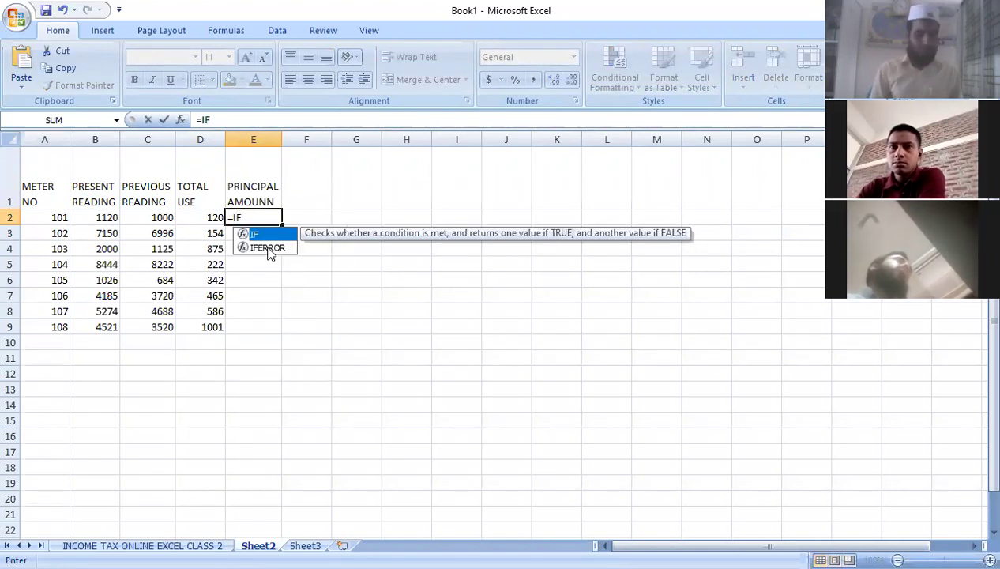
type("(")
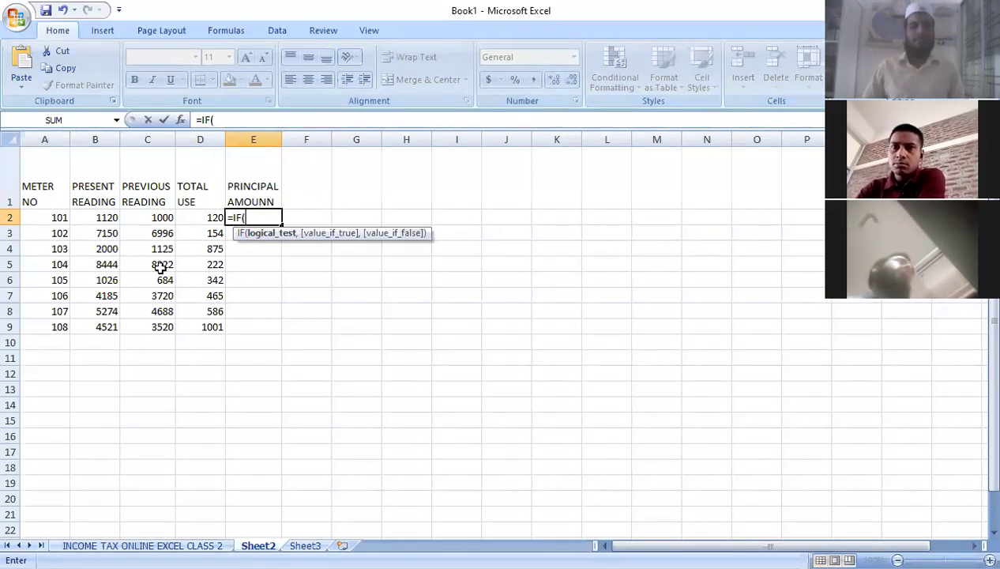
left_click(203, 217)
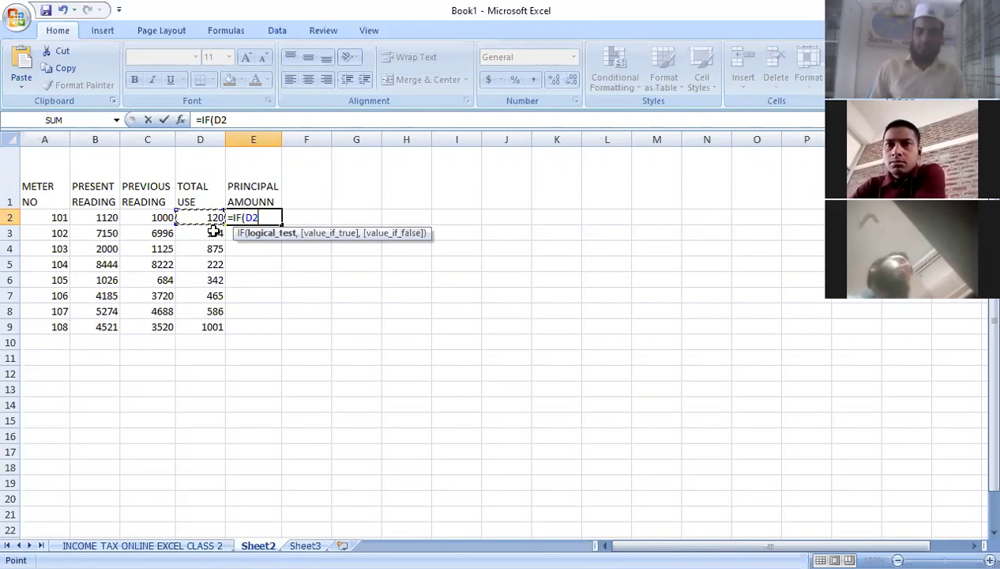
type("<=")
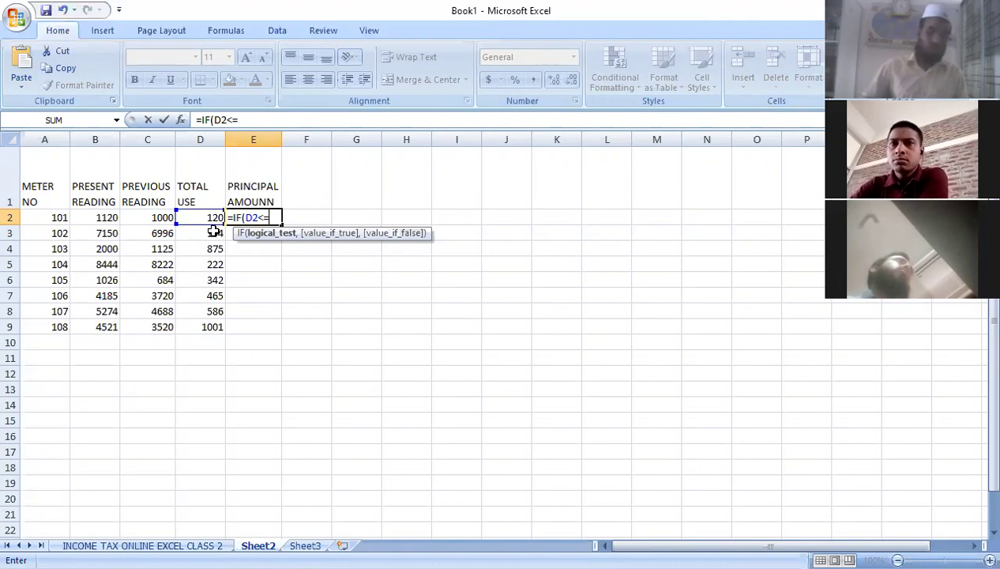
type("200")
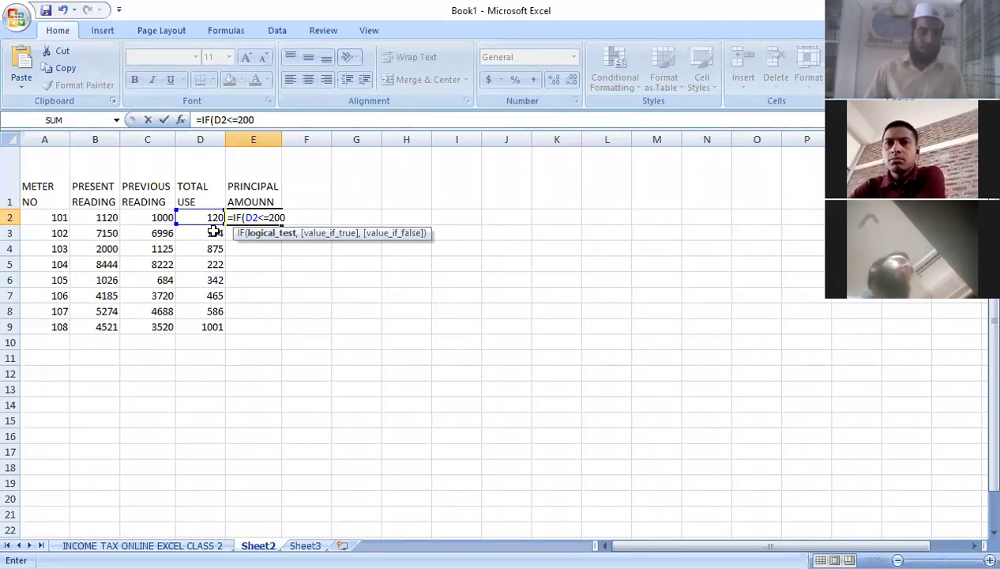
type(",")
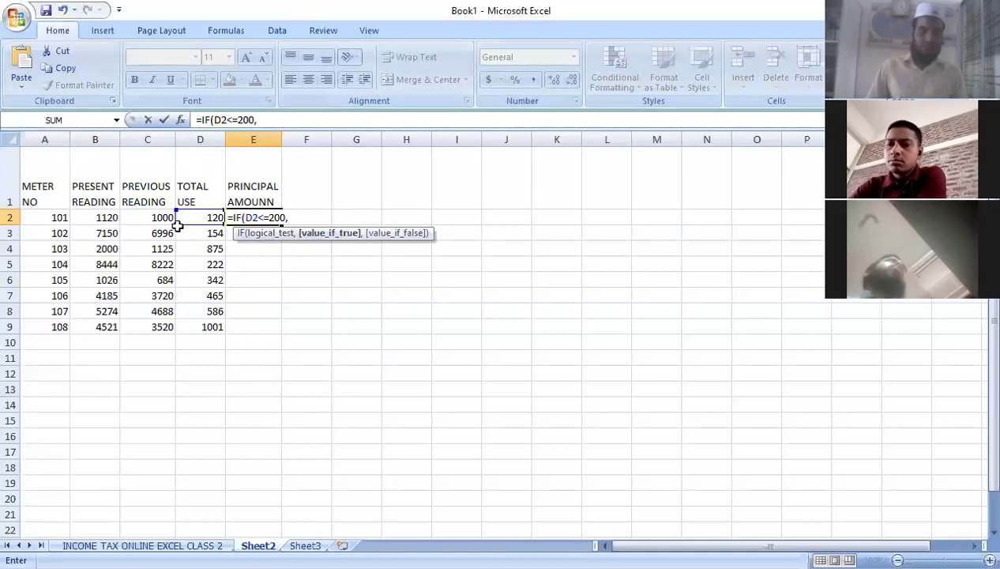
left_click(204, 217)
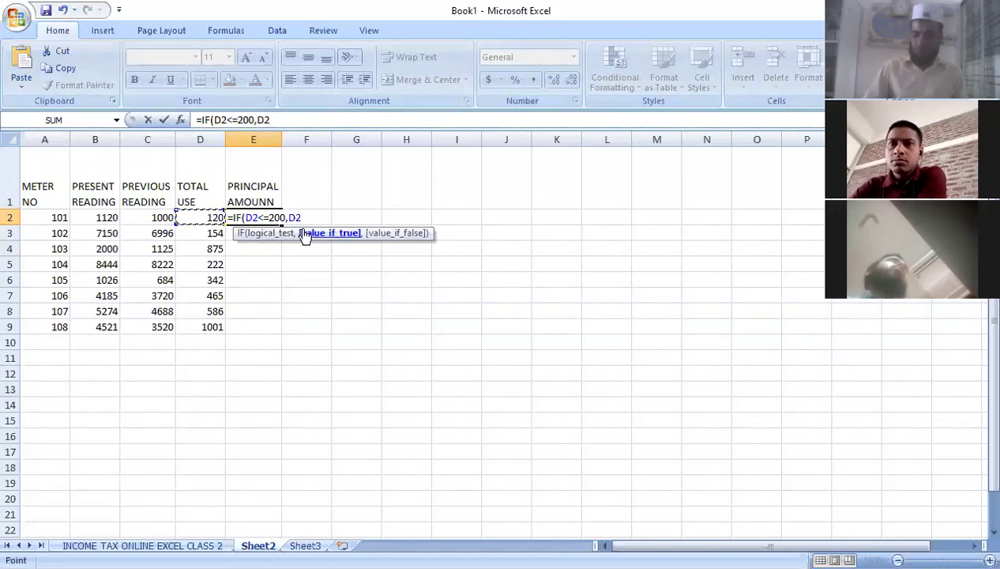
type("*")
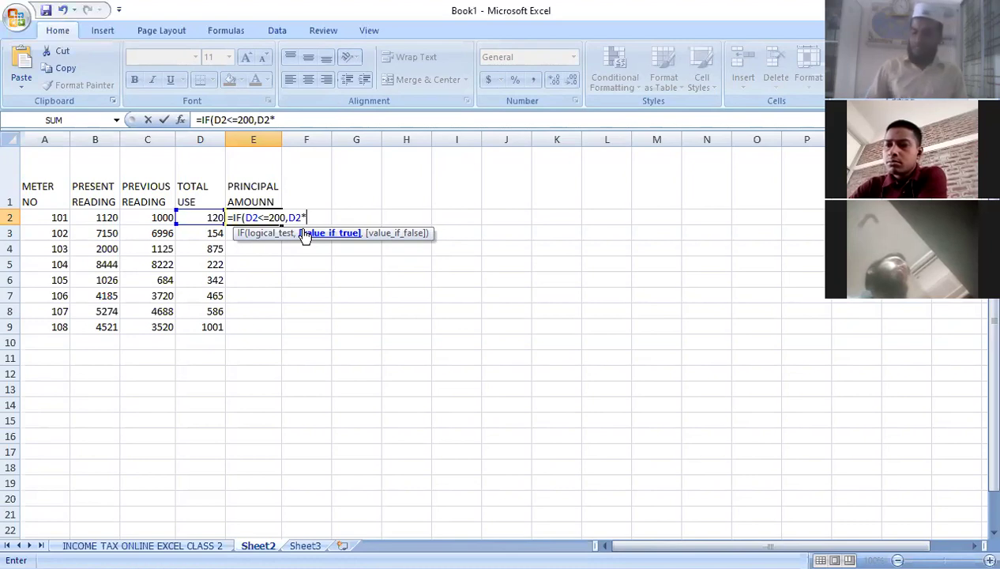
type("1.75")
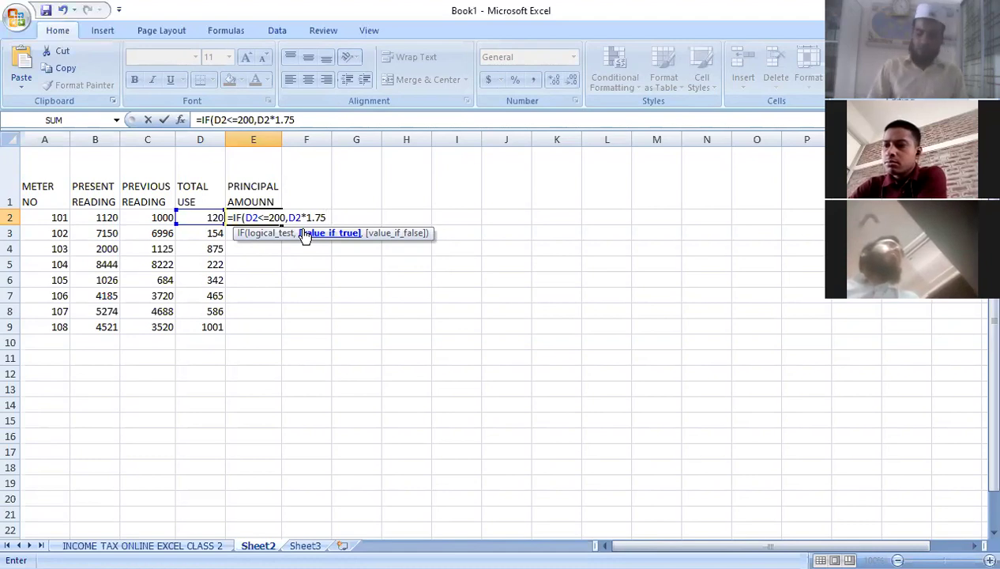
type(",")
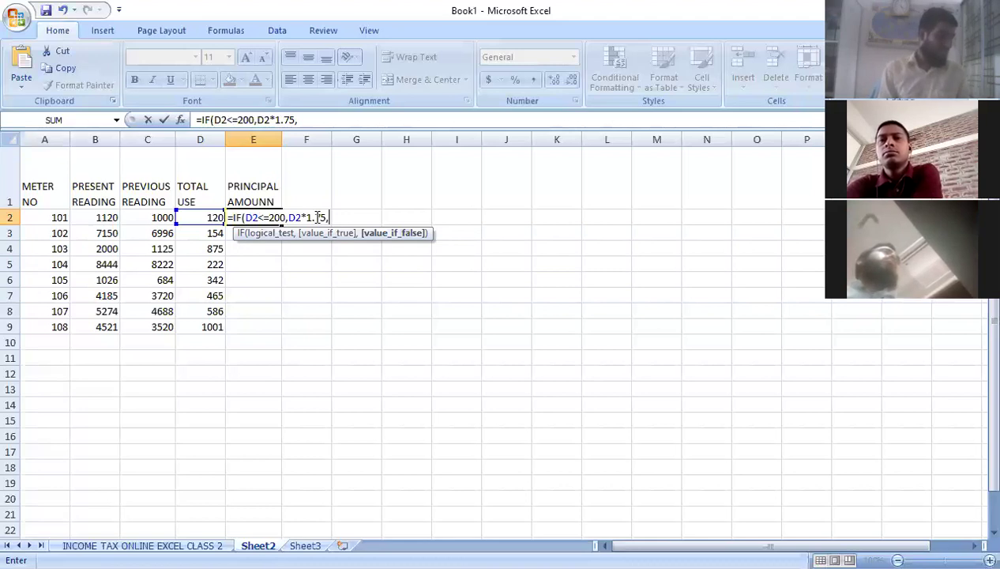
Step: Continue the E2 formula with a nested second tier, IF(D2<=400,D2*2.50, as the value if false
type("IF")
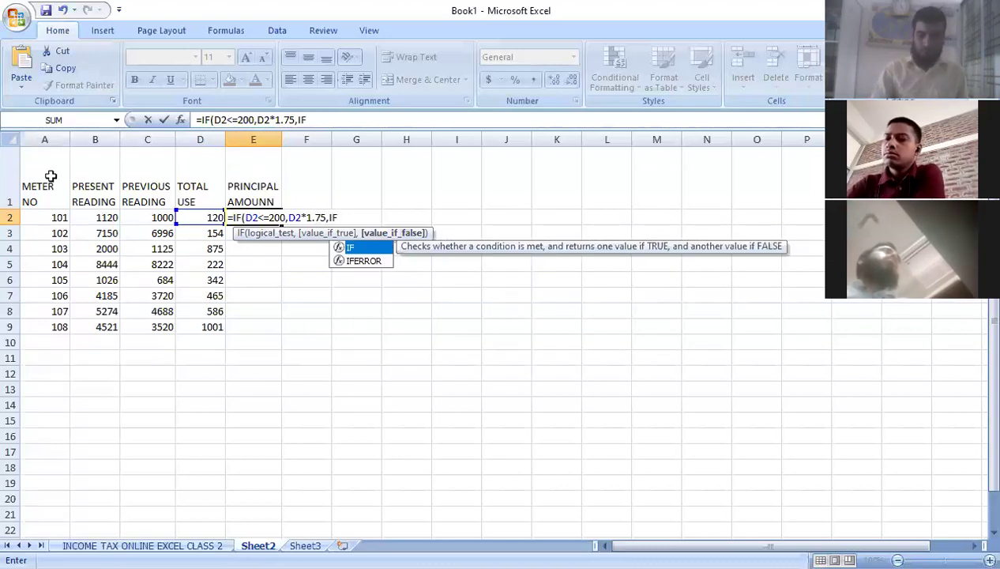
type("(")
left_click(204, 216)
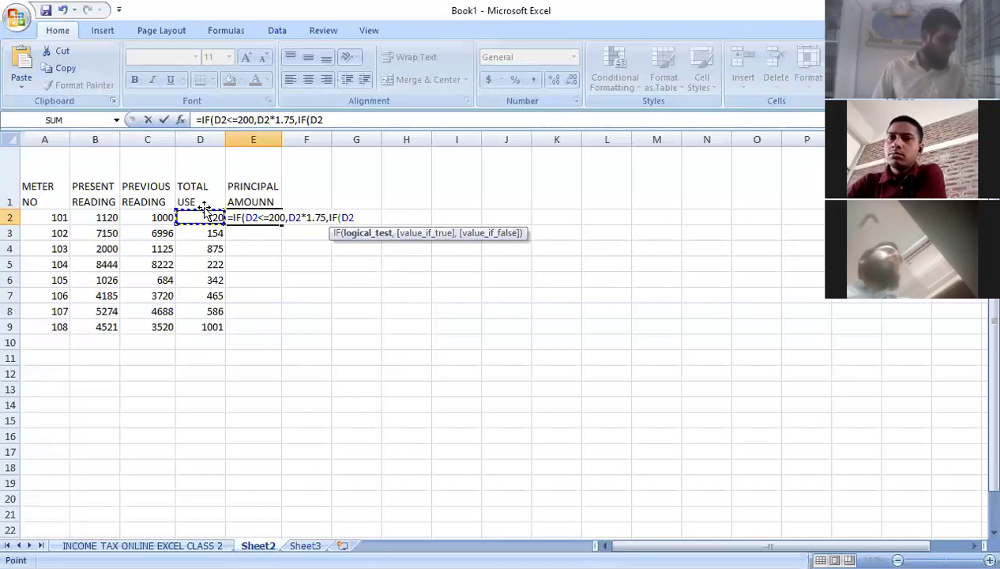
type("<=")
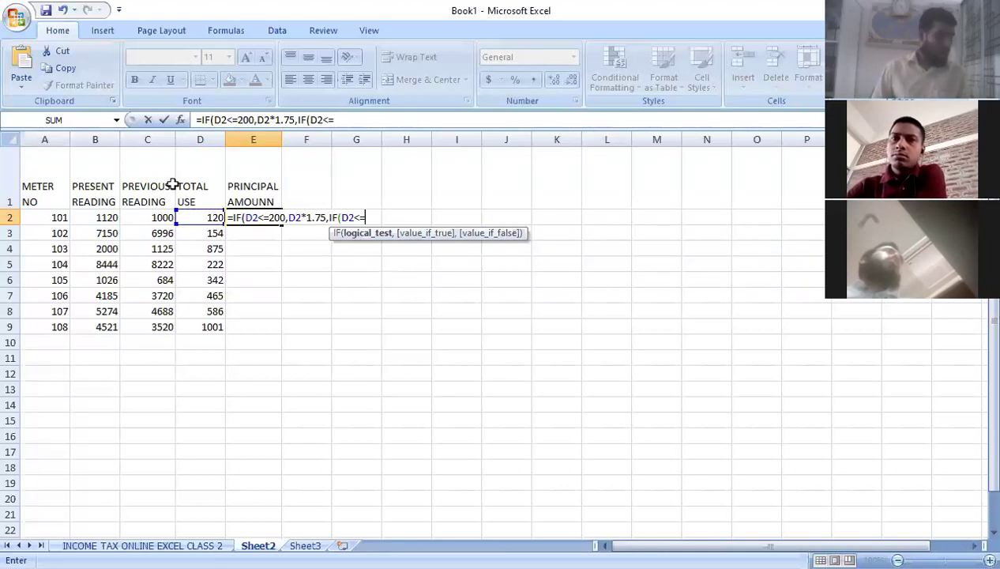
type("400")
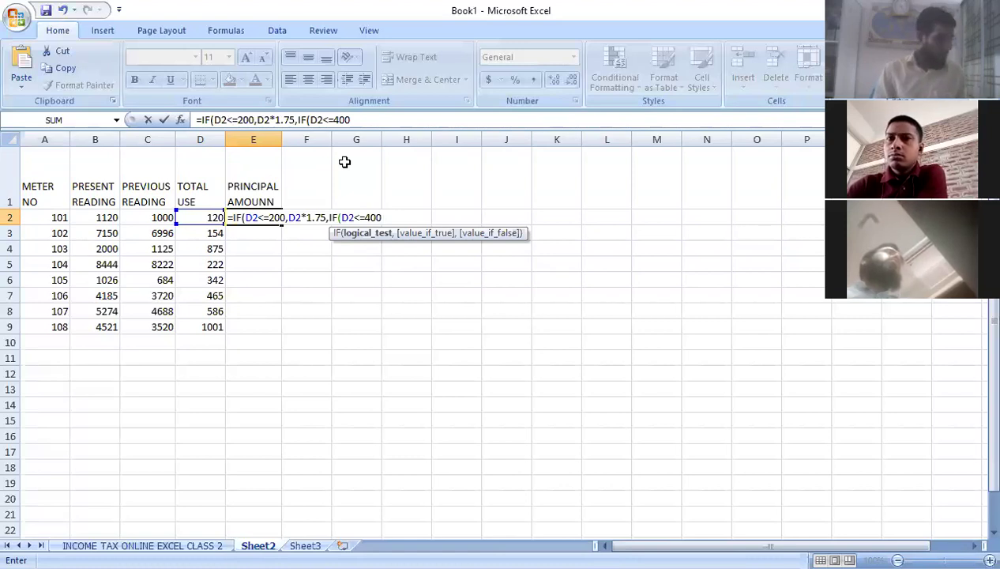
type(",")
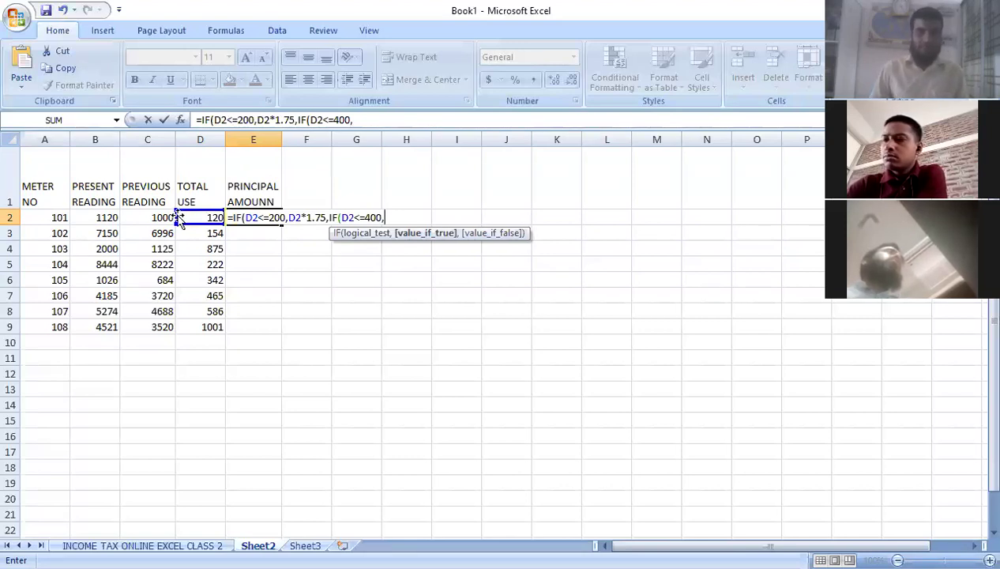
left_click(207, 217)
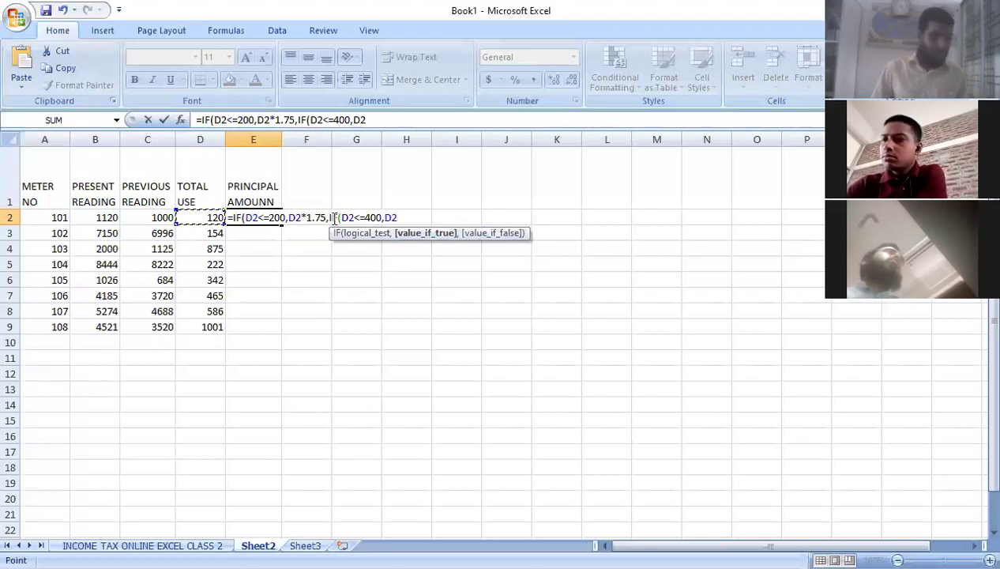
type("*")
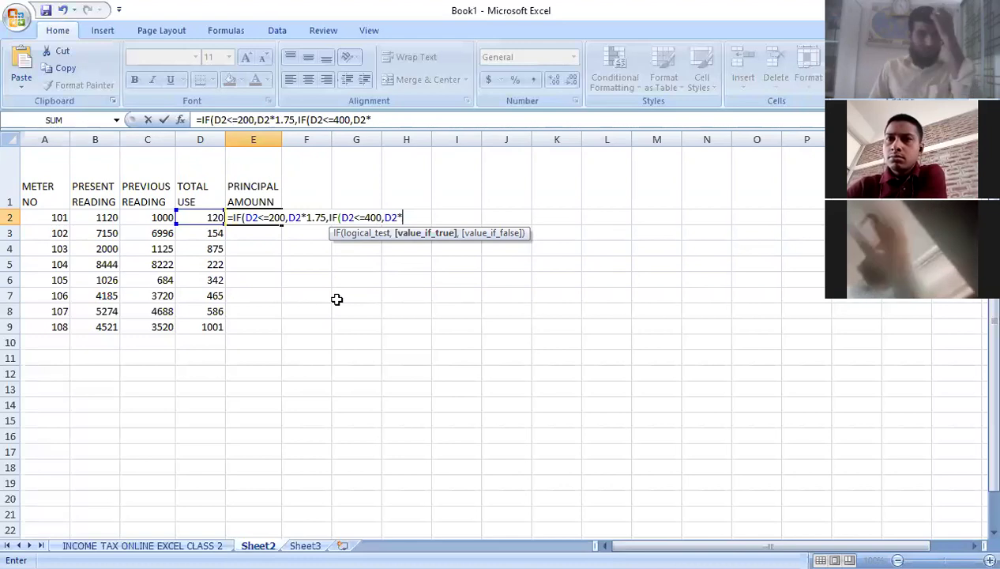
type("2")
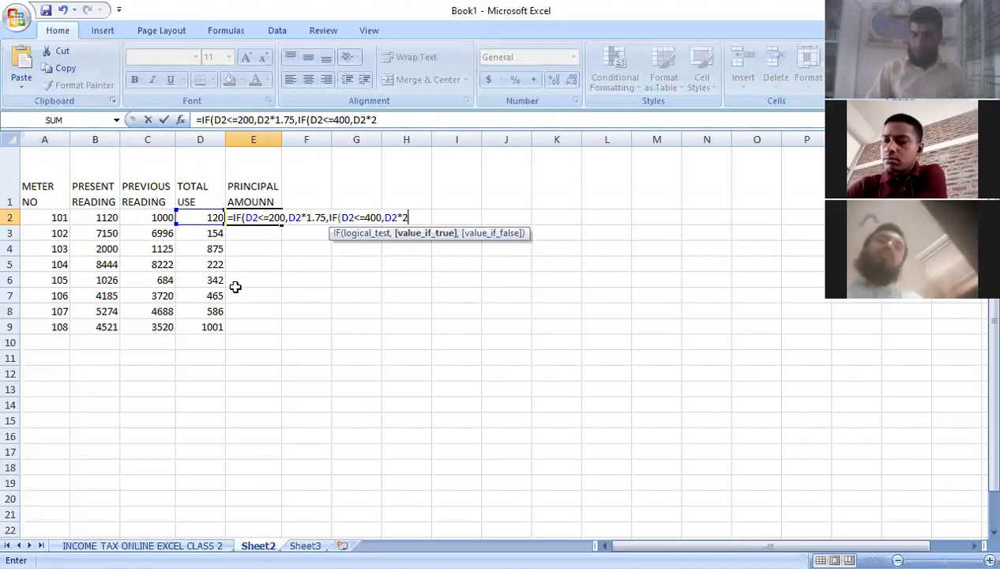
type(".")
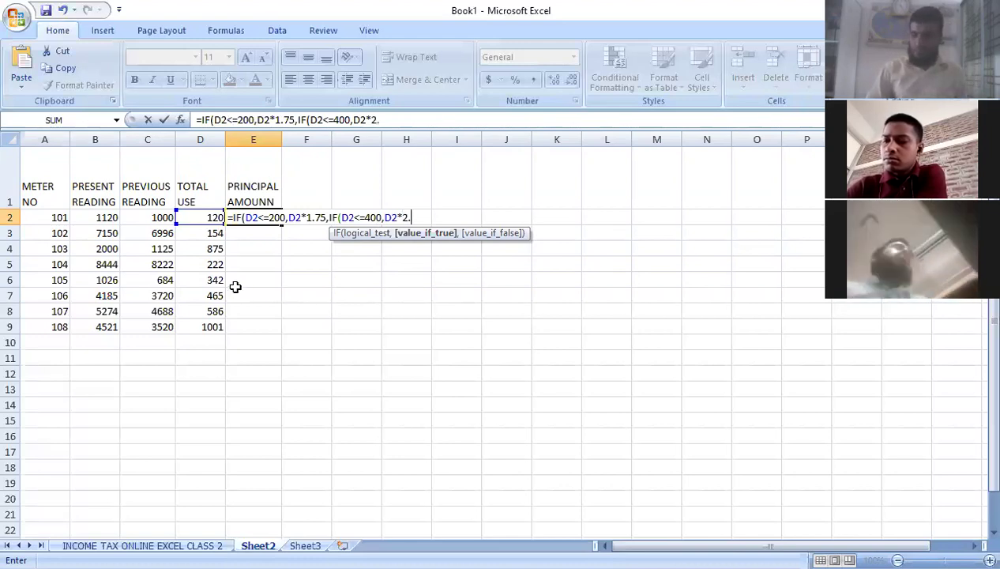
type("50")
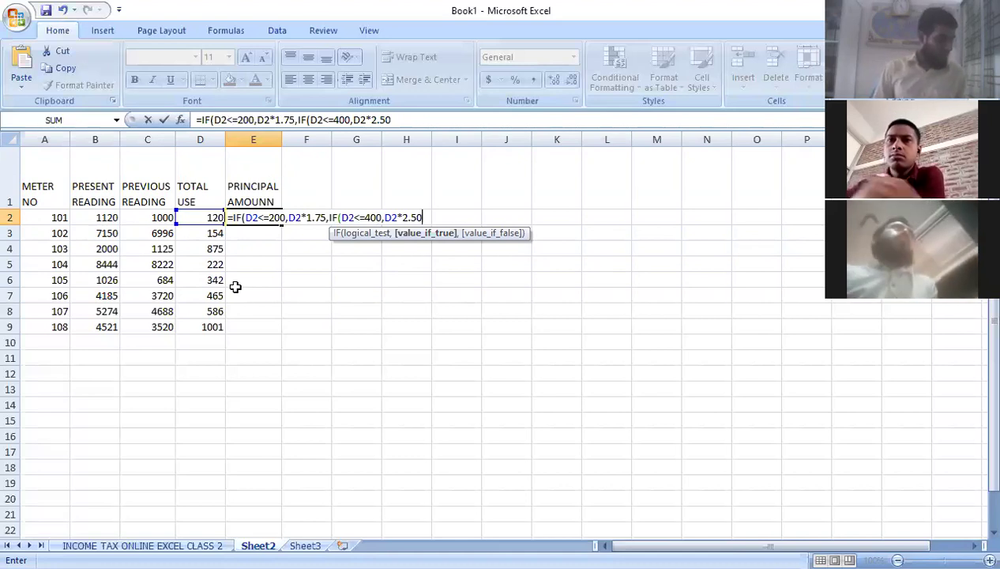
type(".")
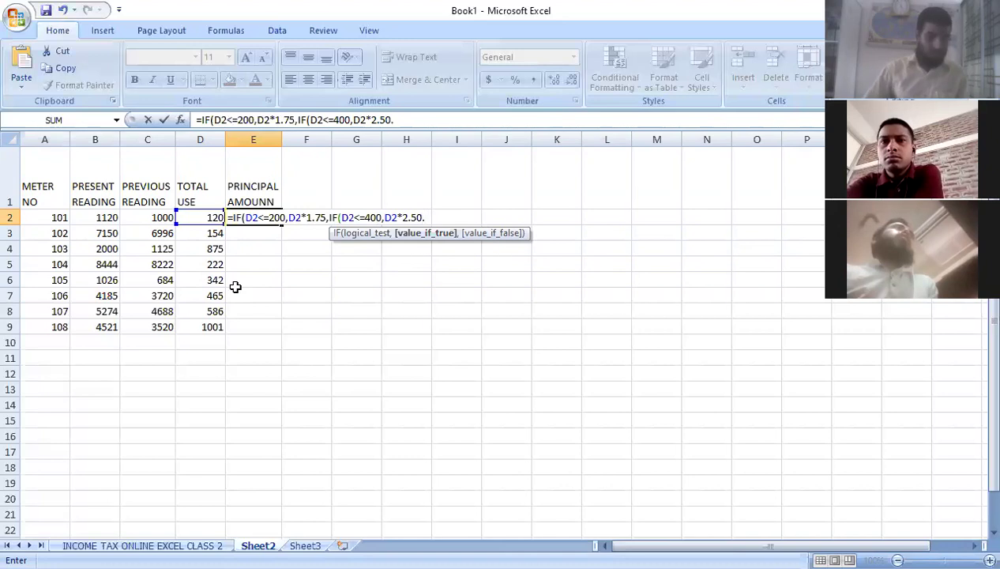
key("BackSpace")
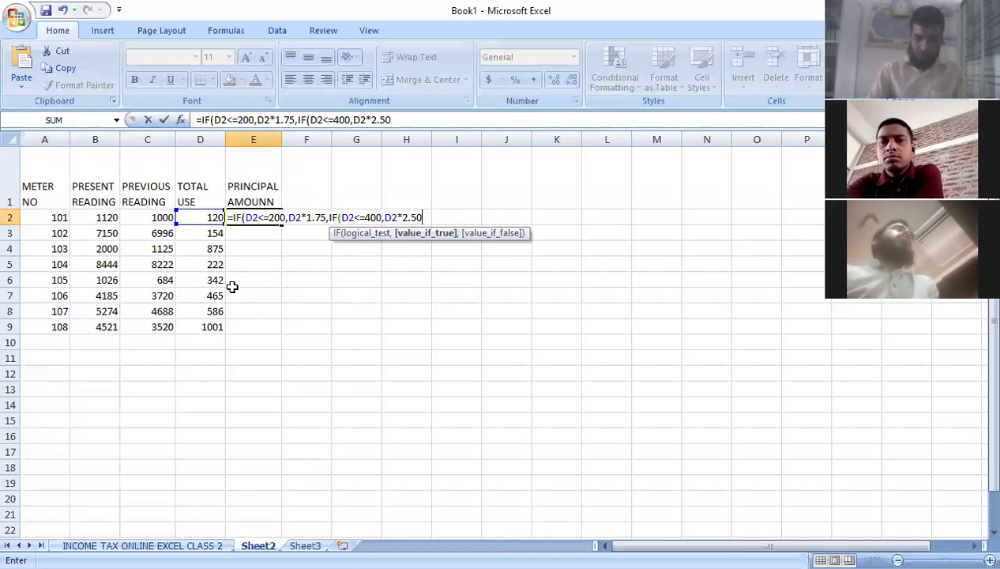
type(",")
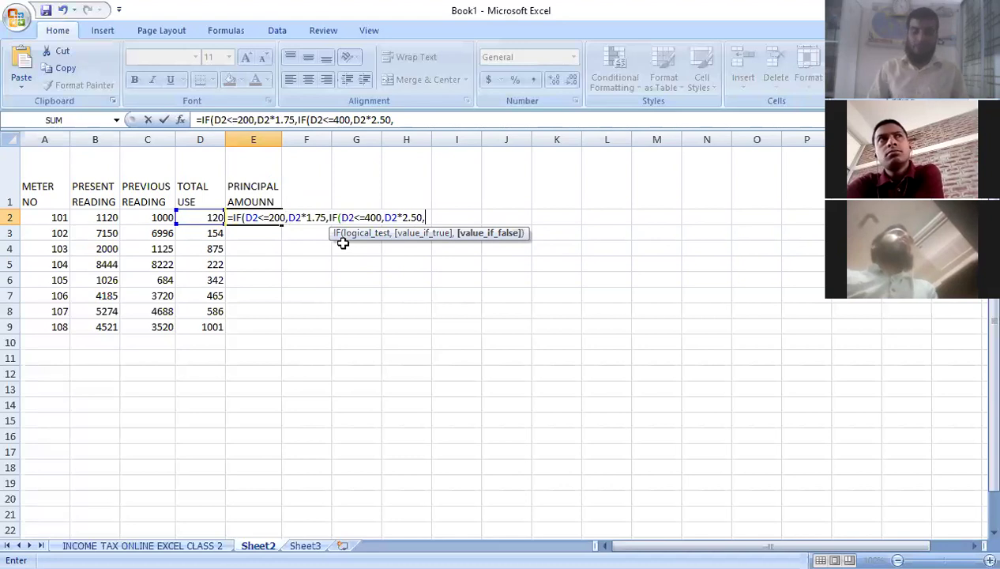
Step: Continue the E2 formula with a nested third tier, IF(D2<=500,D2*3.75, as the value if false
type("IF")
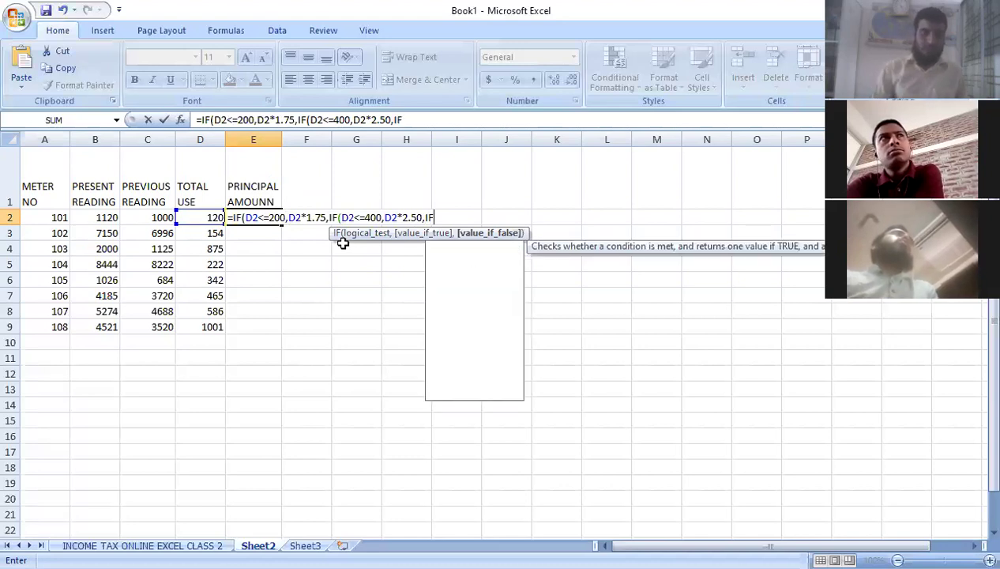
type("(")
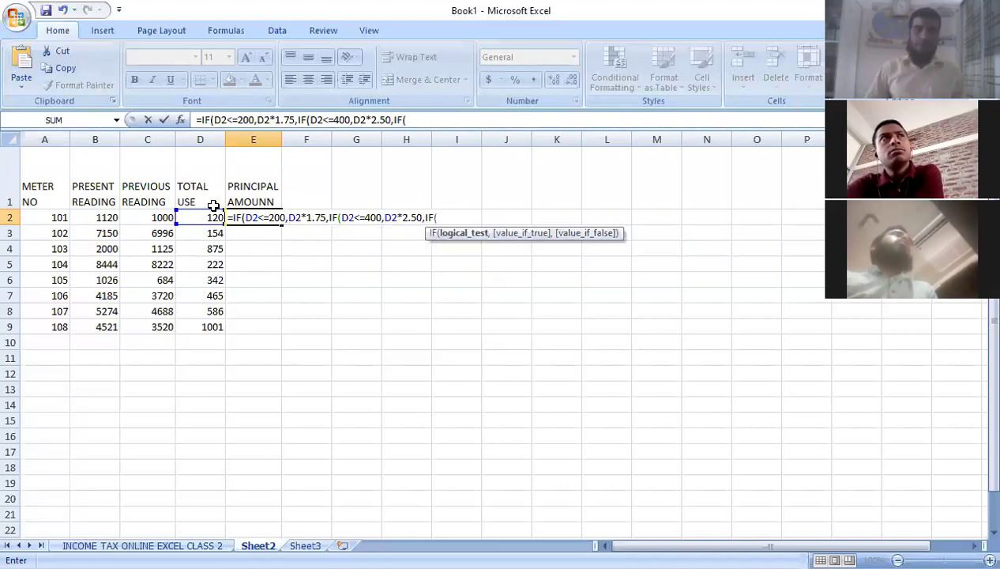
left_click(207, 215)
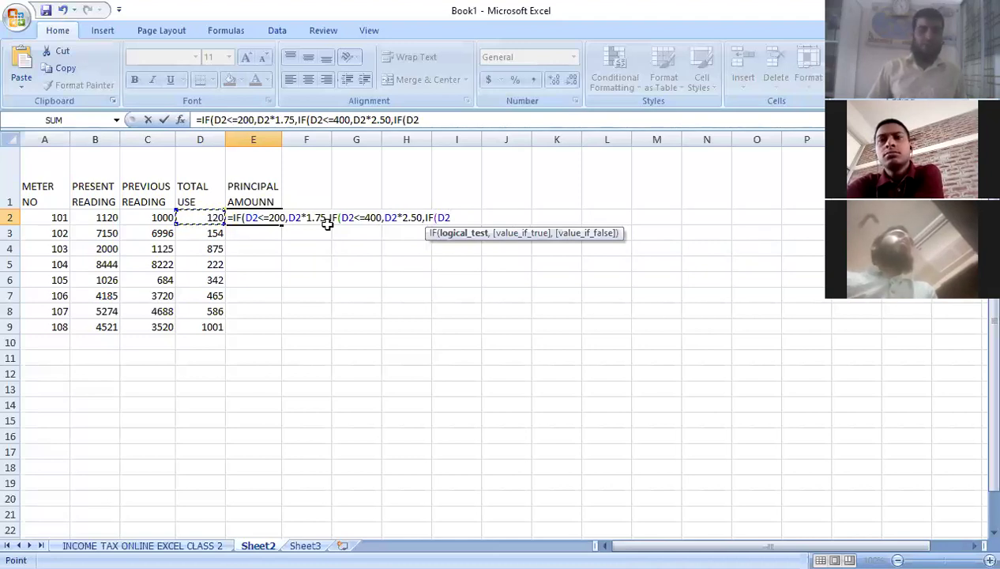
type("<=")
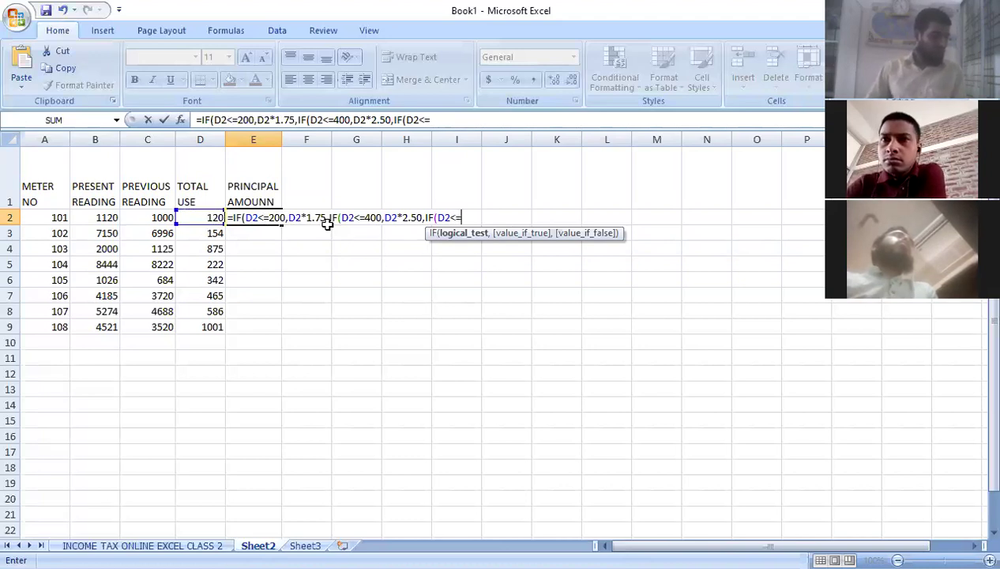
type("500")
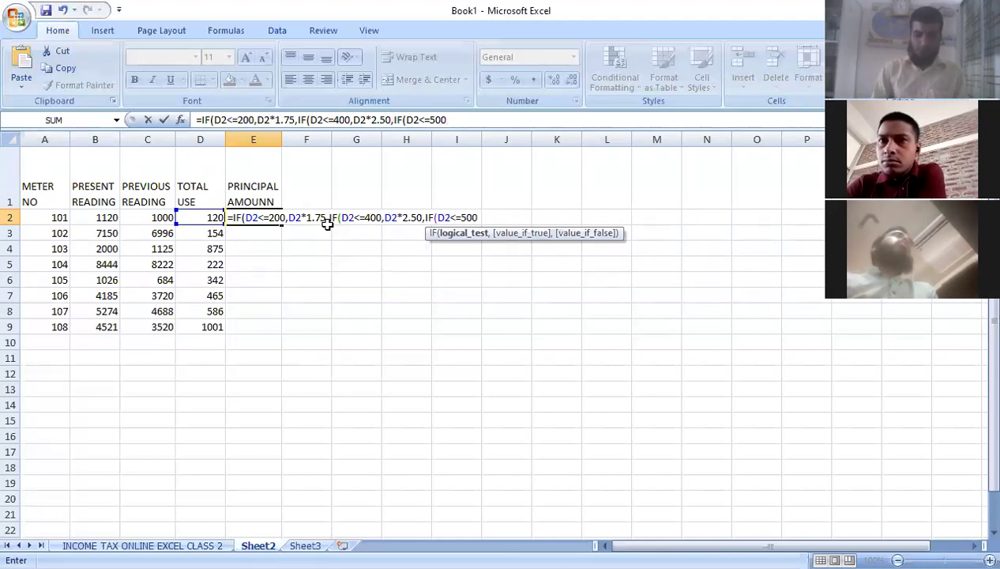
type(",")
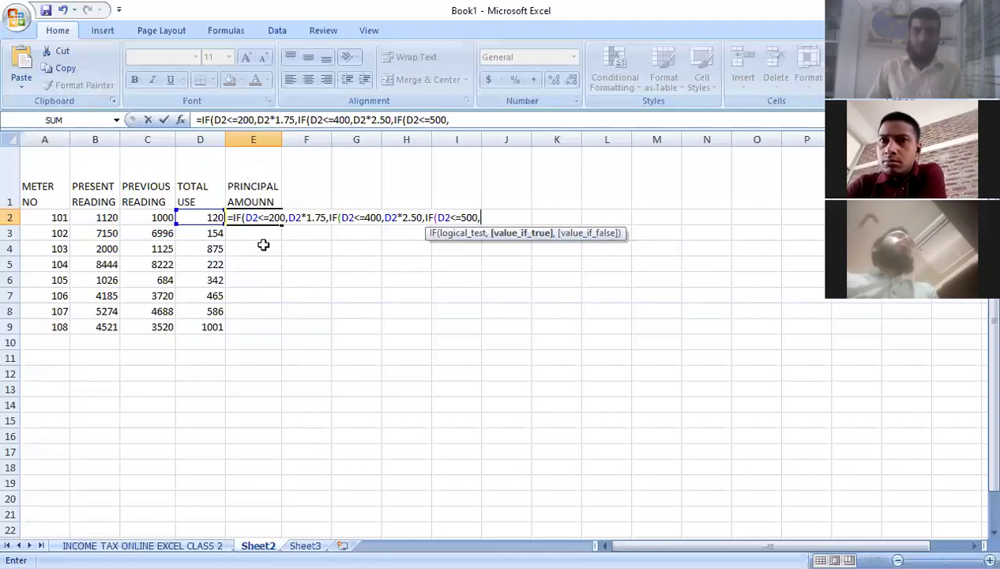
left_click(202, 219)
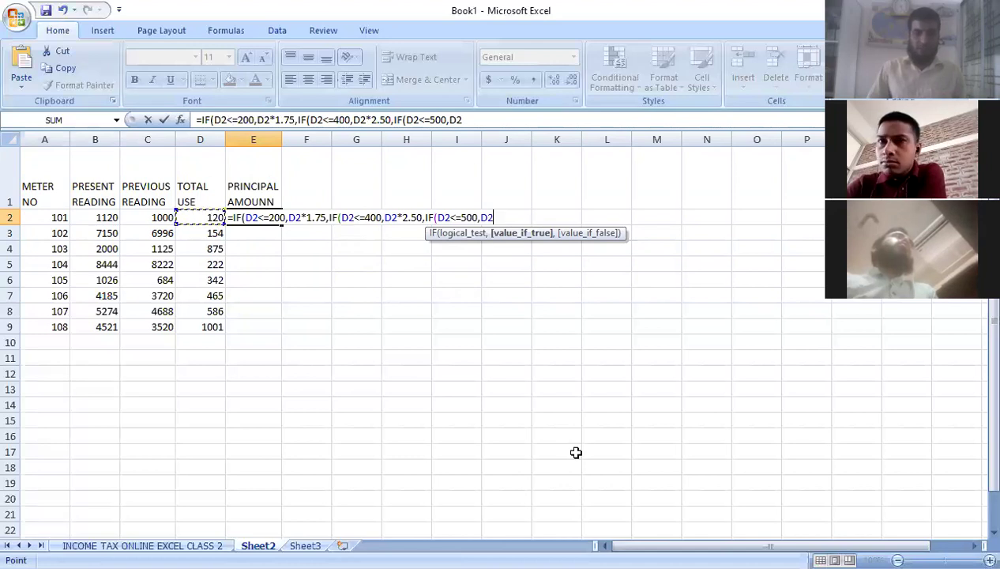
type("*")
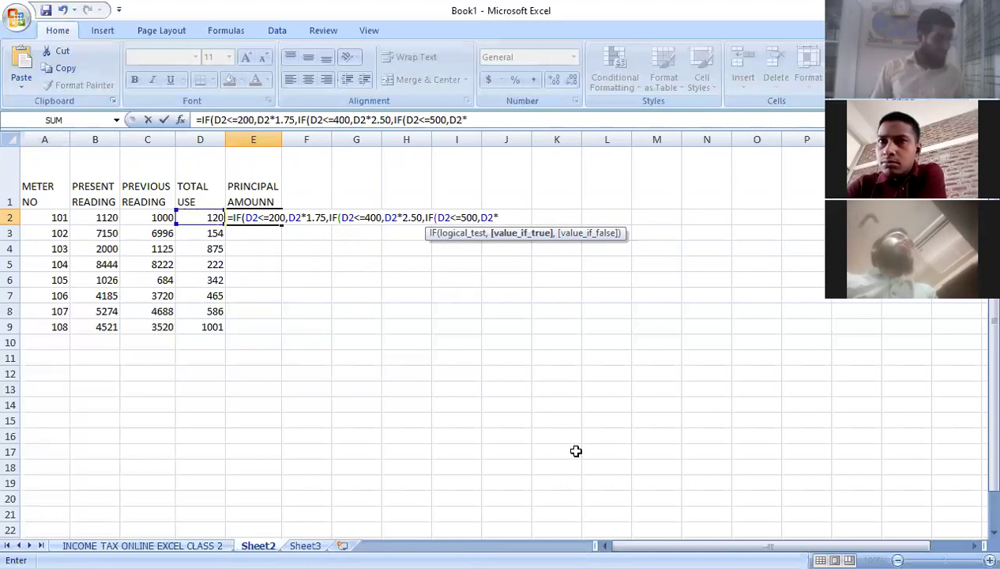
type("3")
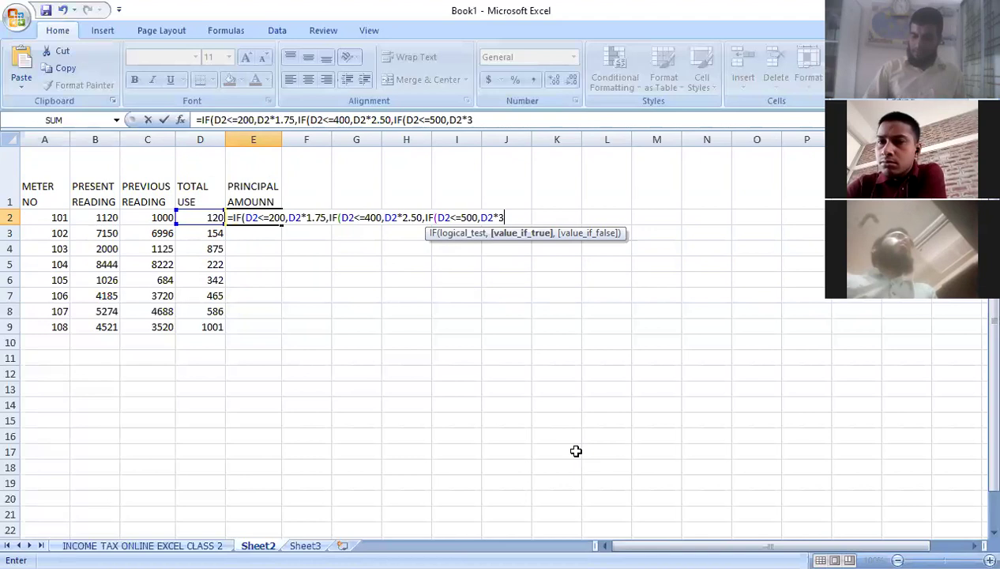
type(".7")
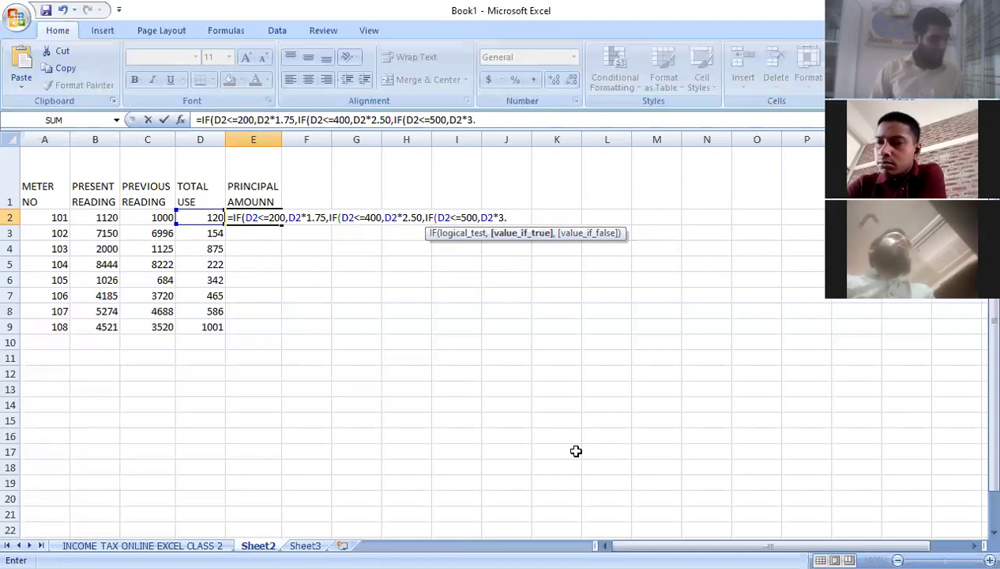
type("5")
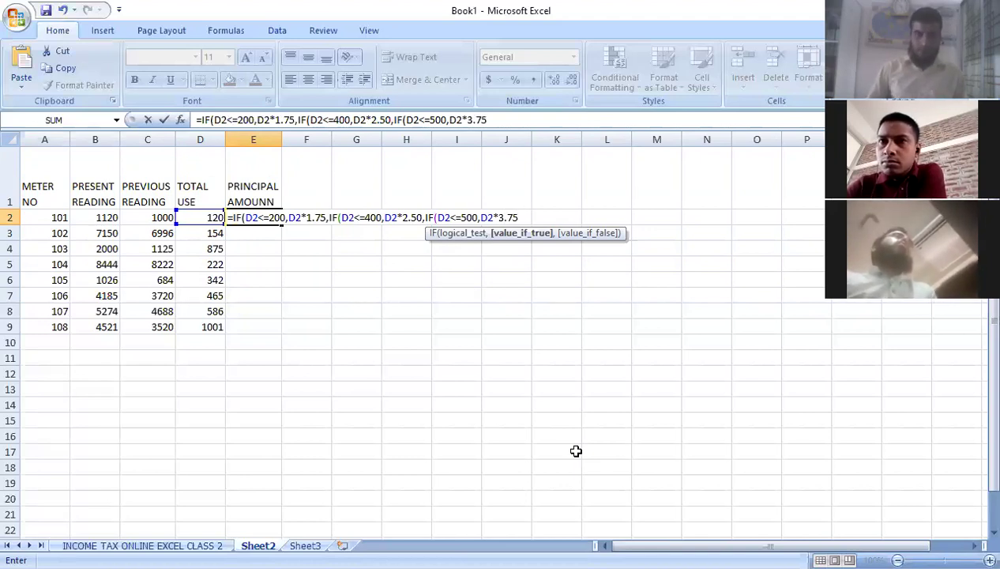
type(",")
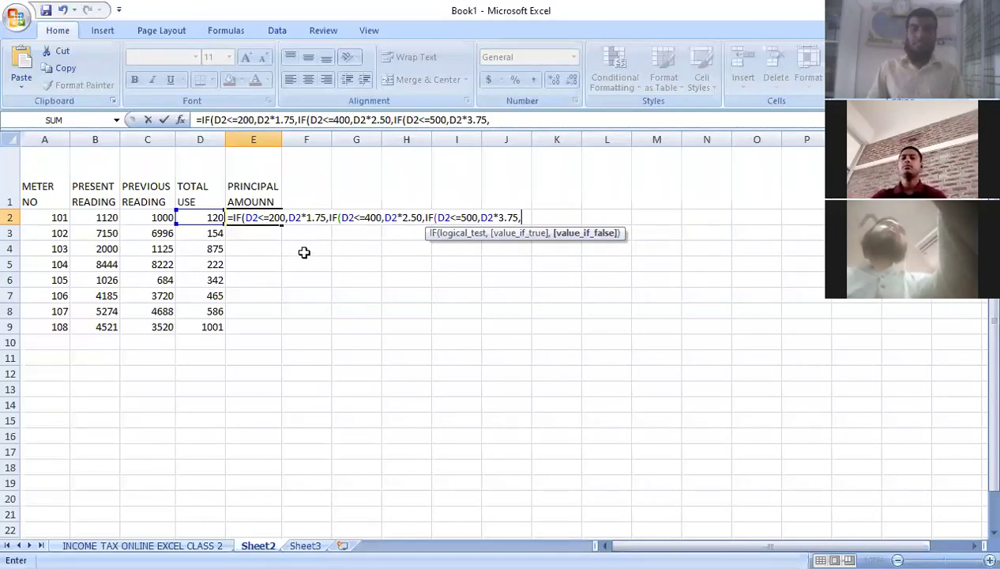
Step: Add D2*4.50 as the final value if false in the E2 formula's third tier
left_click(202, 220)
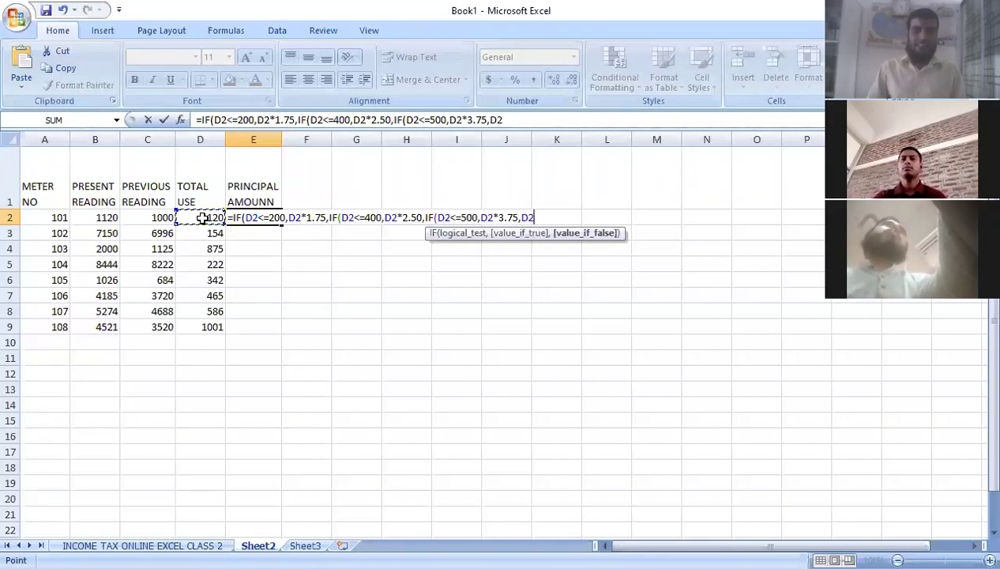
type("*")
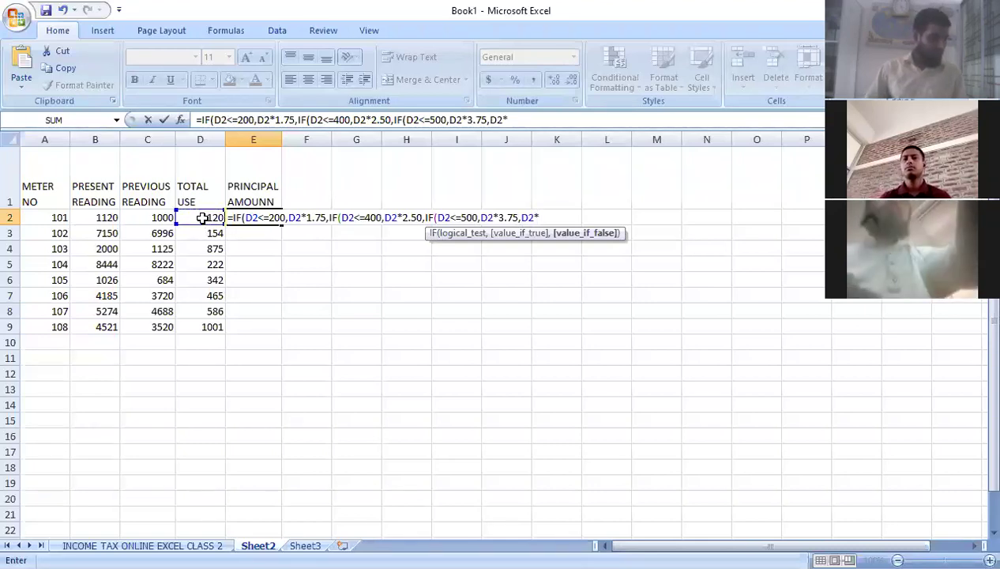
type("4")
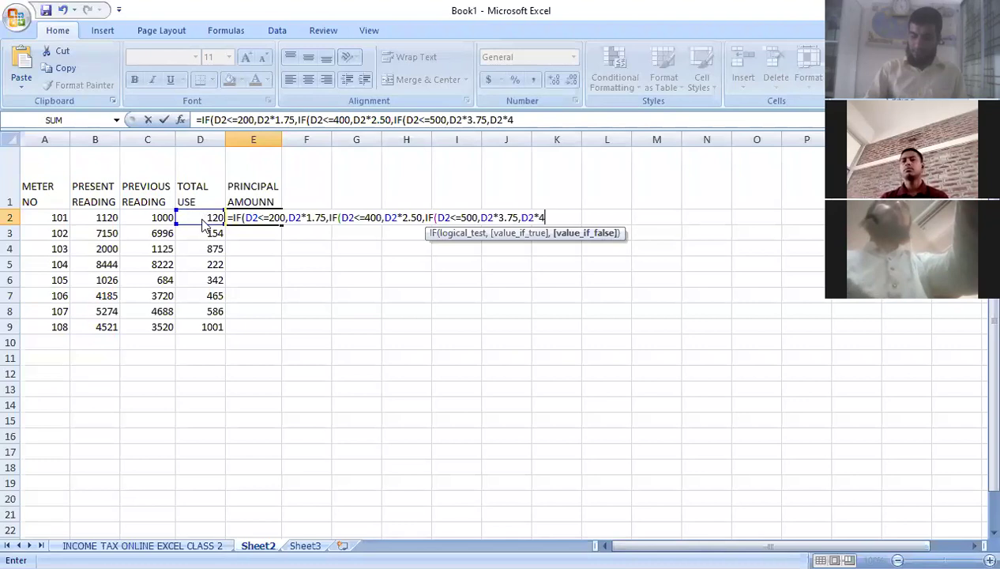
type(".")
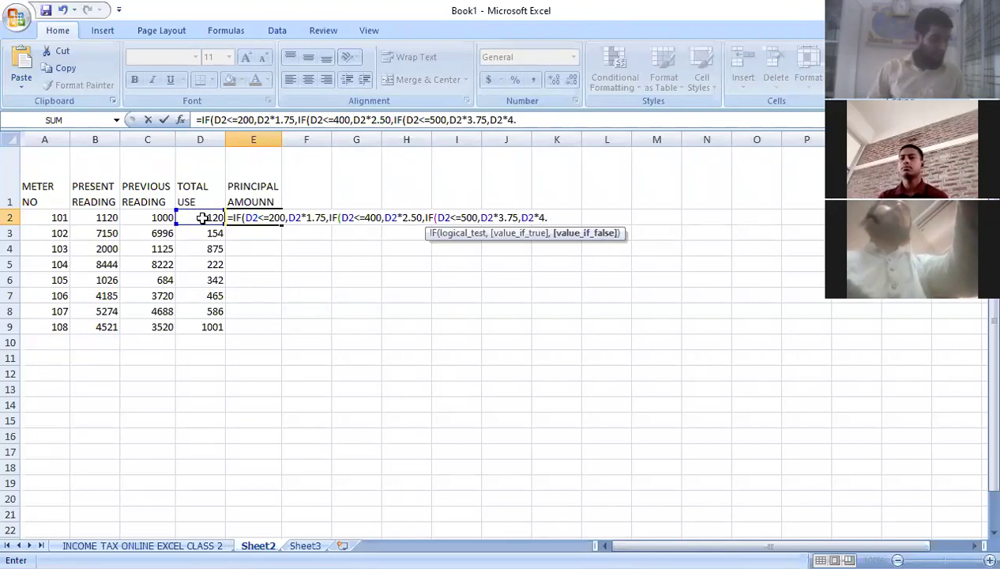
type("50")
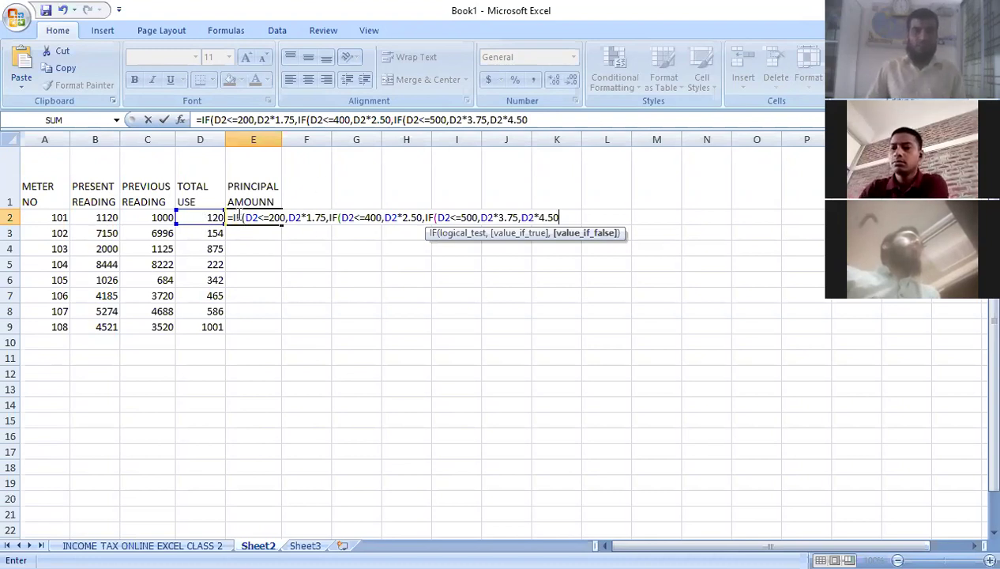
Step: Close all three nested IFs to complete the E2 formula and fill it down through E9
left_click_drag(234, 217, 260, 217)
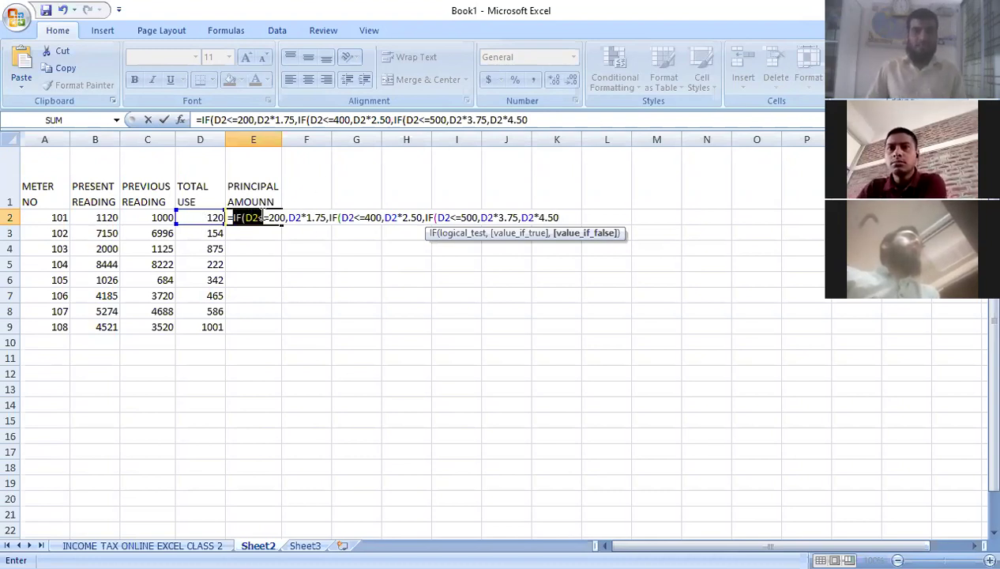
left_click_drag(327, 217, 335, 217)
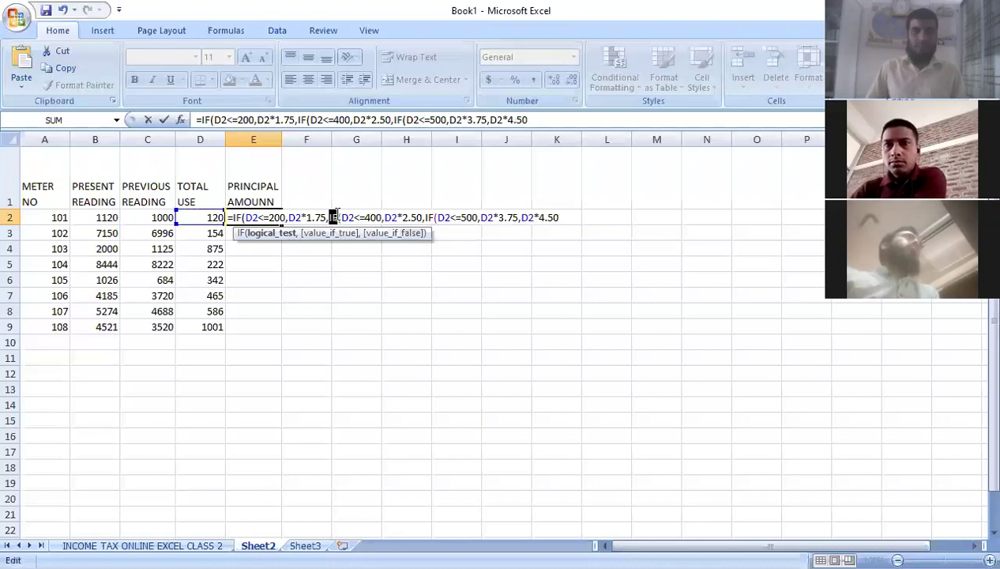
left_click_drag(425, 217, 436, 217)
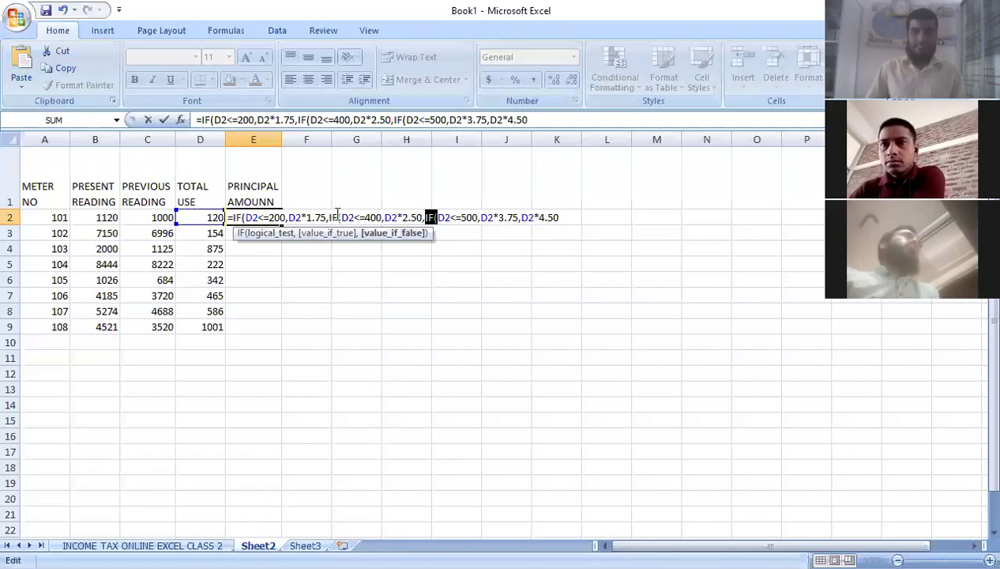
key("Right")
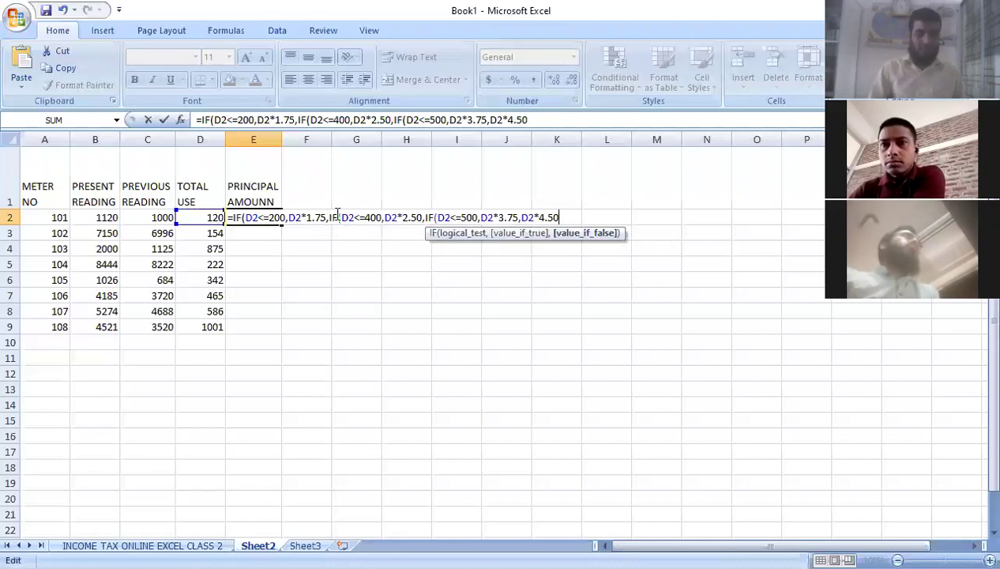
type(")")
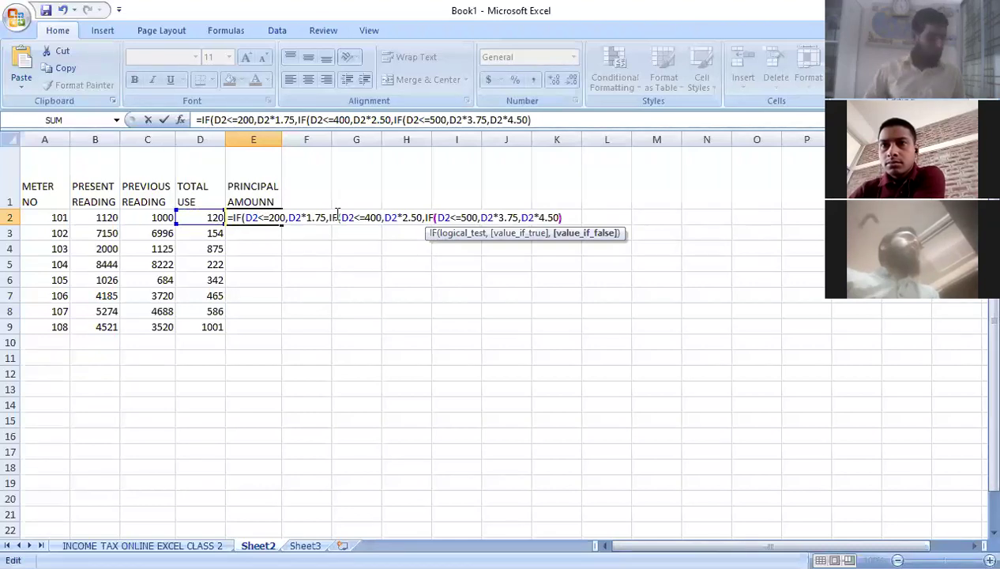
type("))")
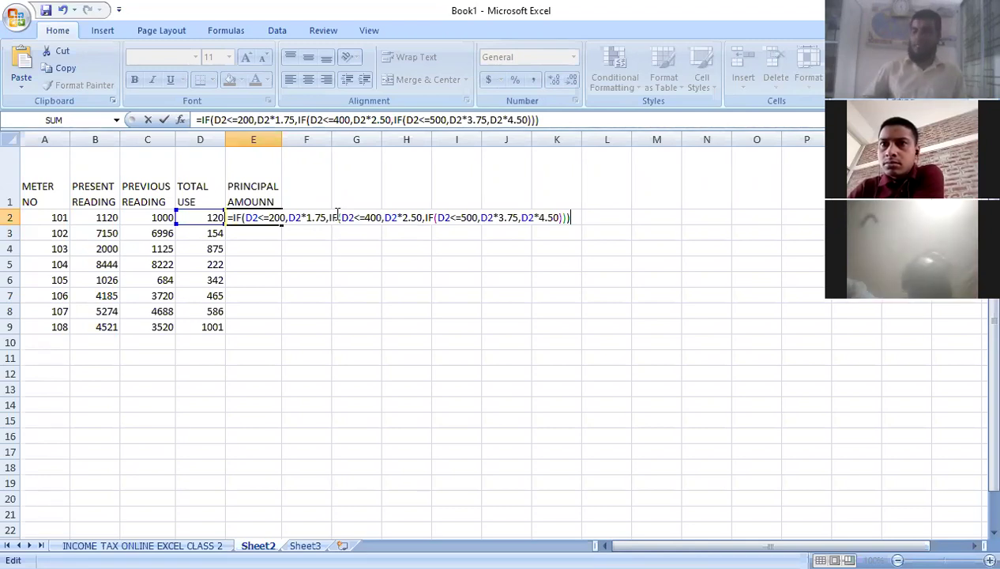
key("Return")
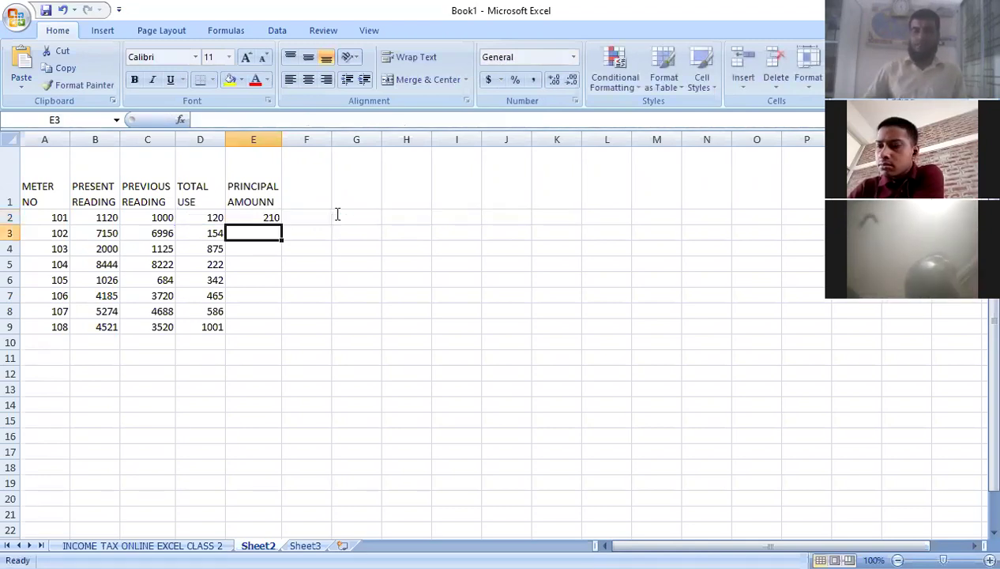
left_click(263, 215)
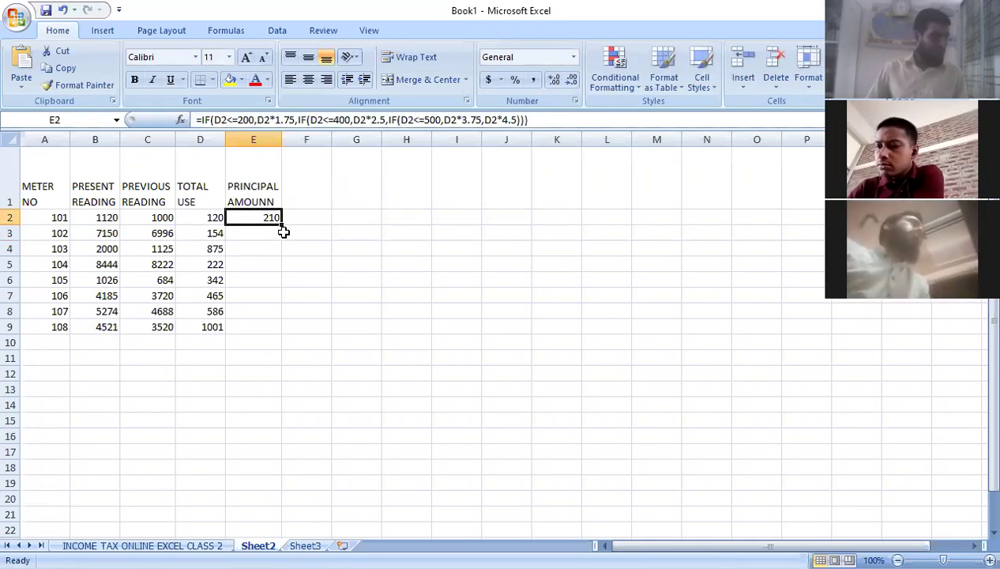
left_click_drag(282, 225, 290, 335)
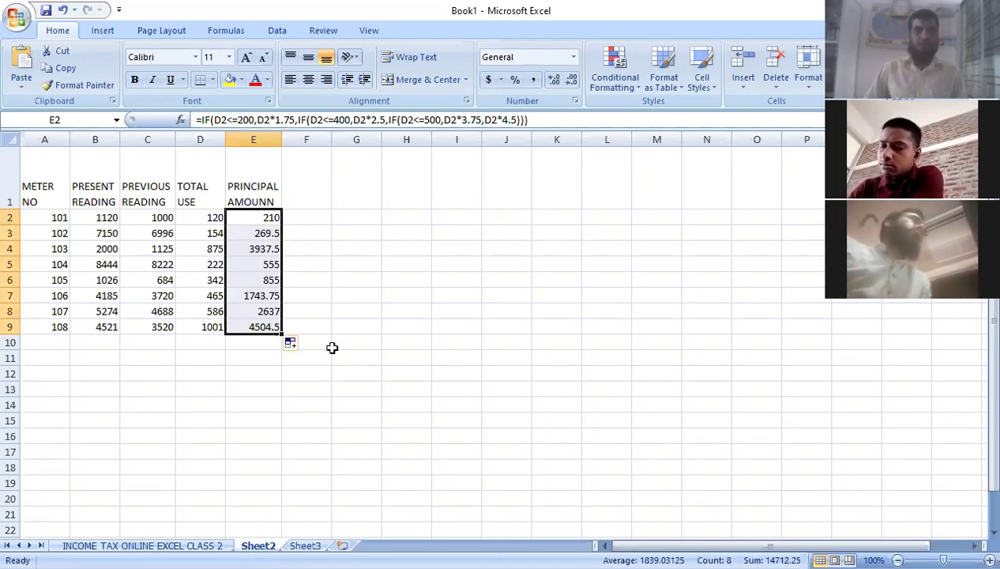
Step: Enter the heading vat in F1
left_click(310, 201)
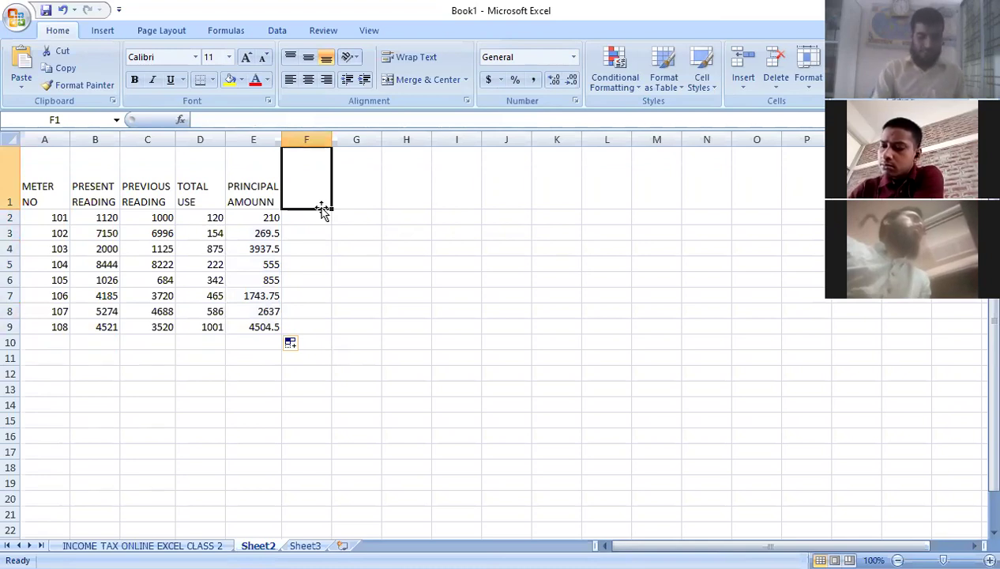
type("vat")
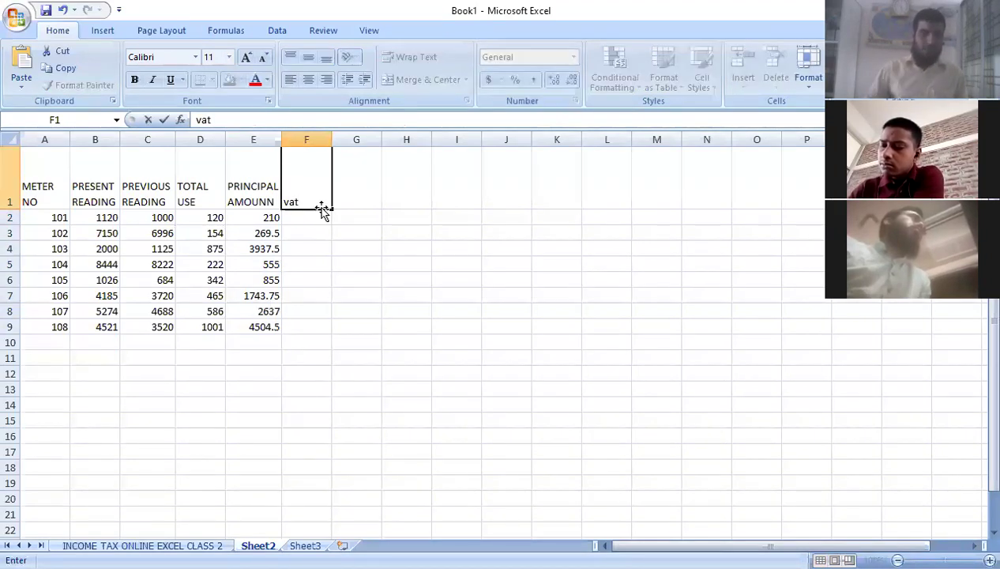
left_click_drag(290, 219, 291, 224)
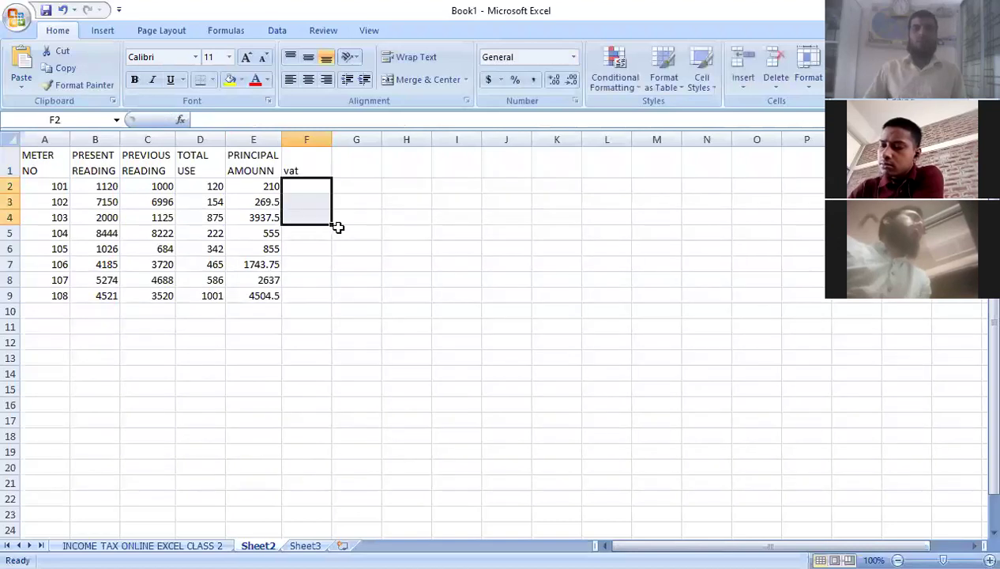
key("Right")
key("Right")
key("Right")
key("Down")
key("Down")
Step: Enter the VAT formula =E2*15% in F2
left_click(304, 188)
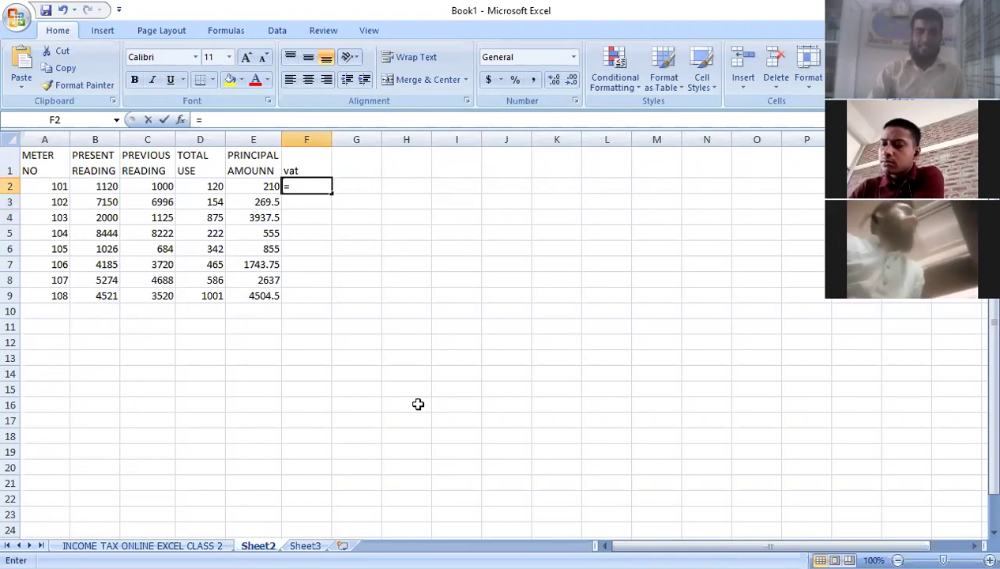
type("=")
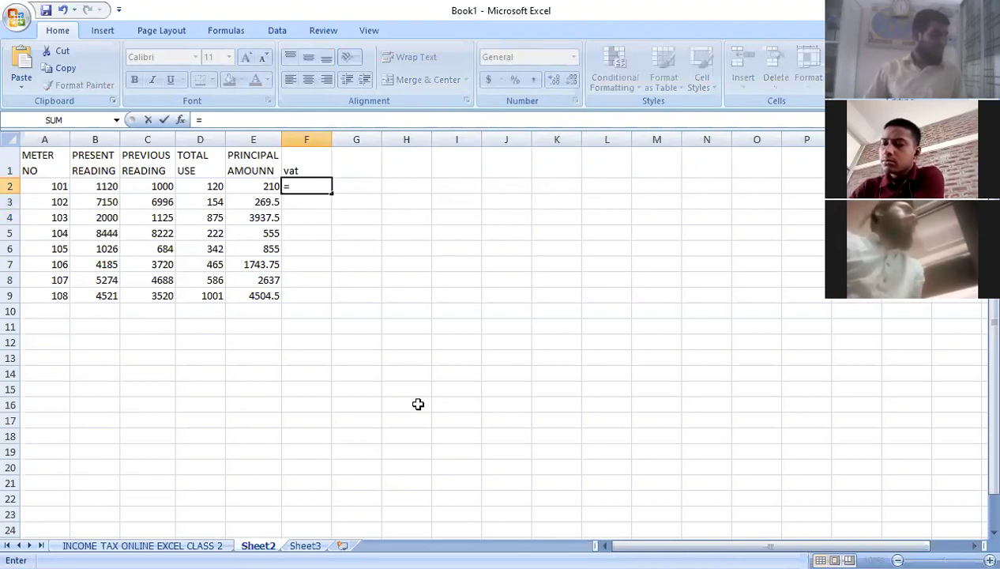
left_click(266, 186)
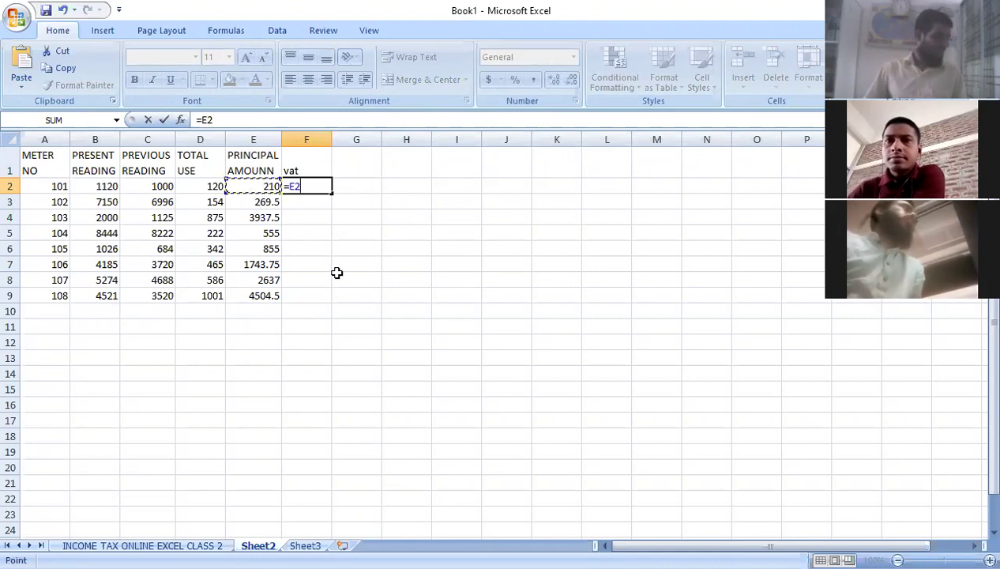
type("*")
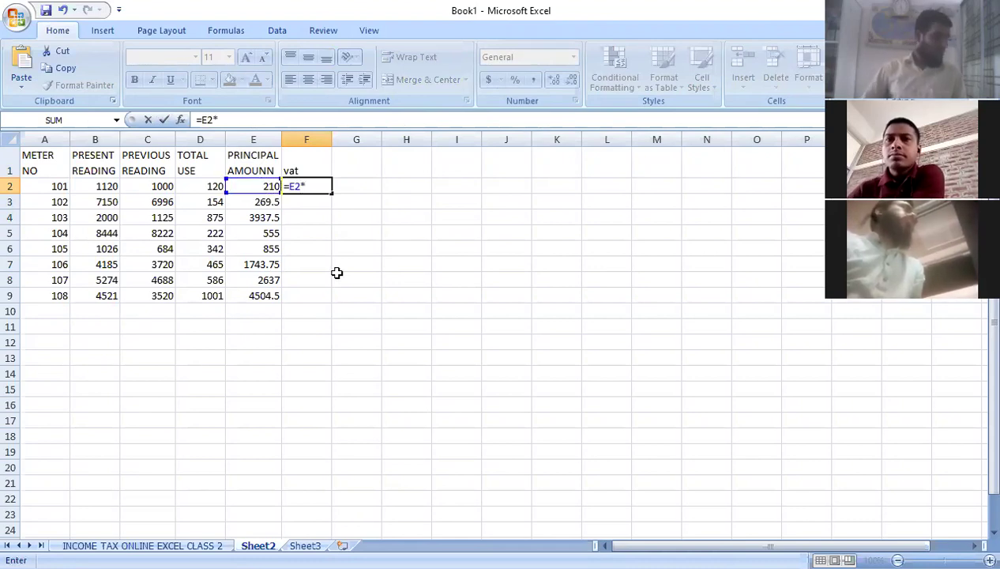
type("15")
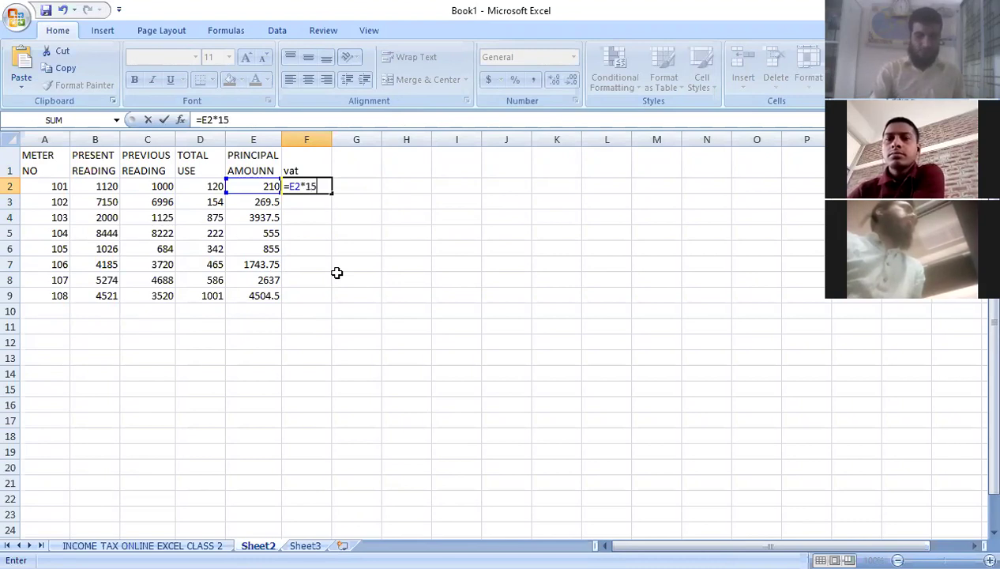
type("%")
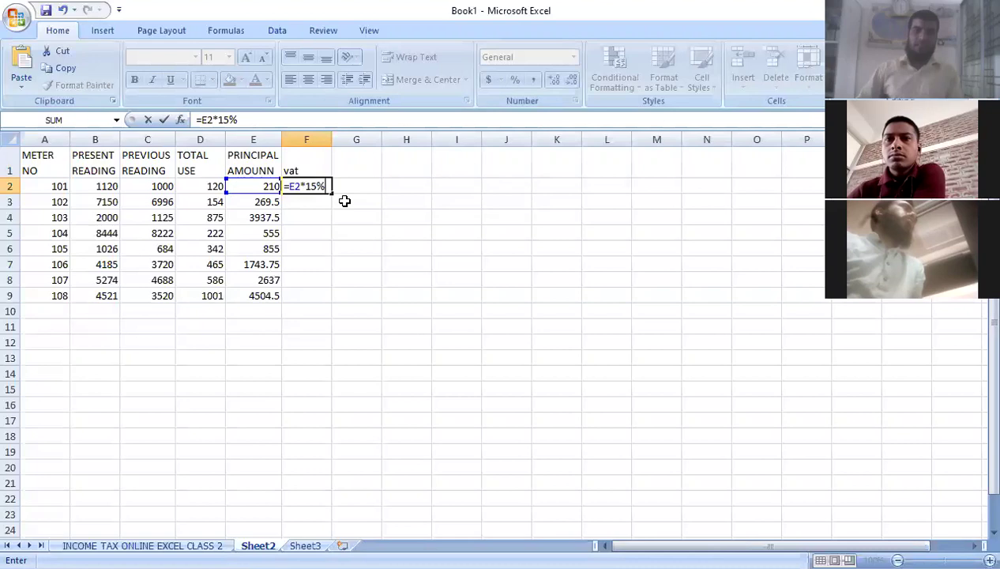
key("Return")
type(".5")
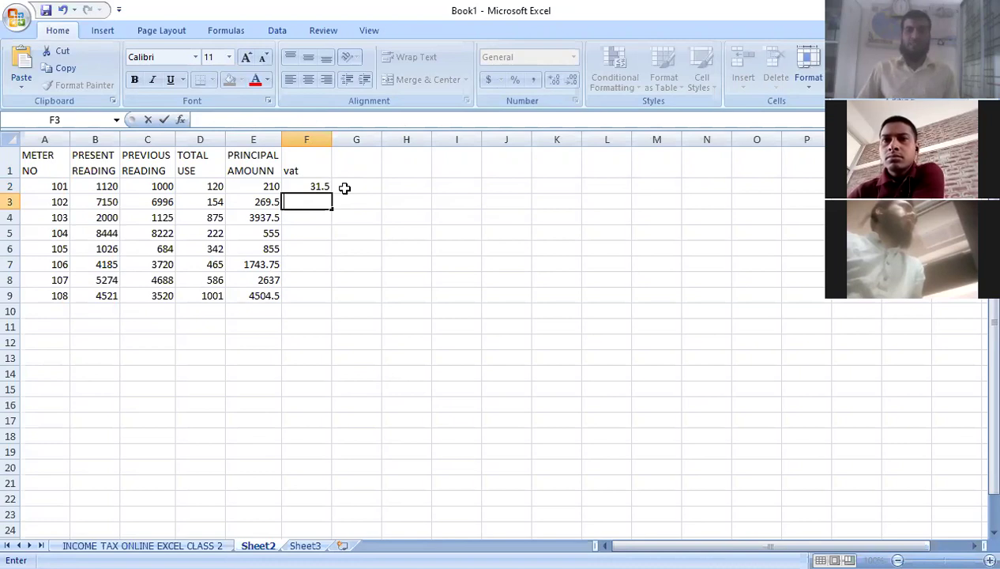
Step: Fill the F2 VAT formula down through F9
left_click(345, 188)
left_click(310, 184)
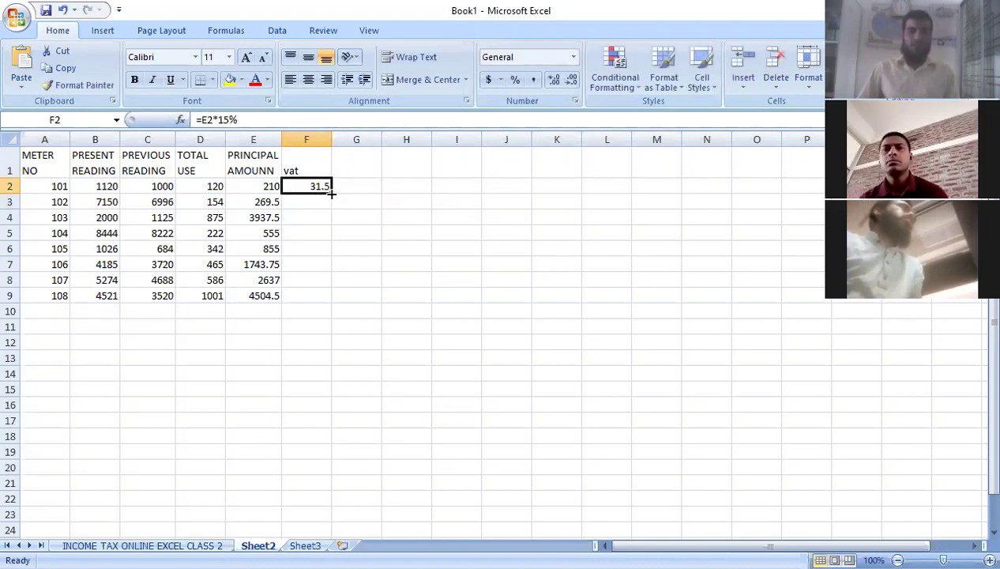
left_click_drag(332, 193, 336, 312)
Step: Enter the heading s.charge in G1
left_click(354, 163)
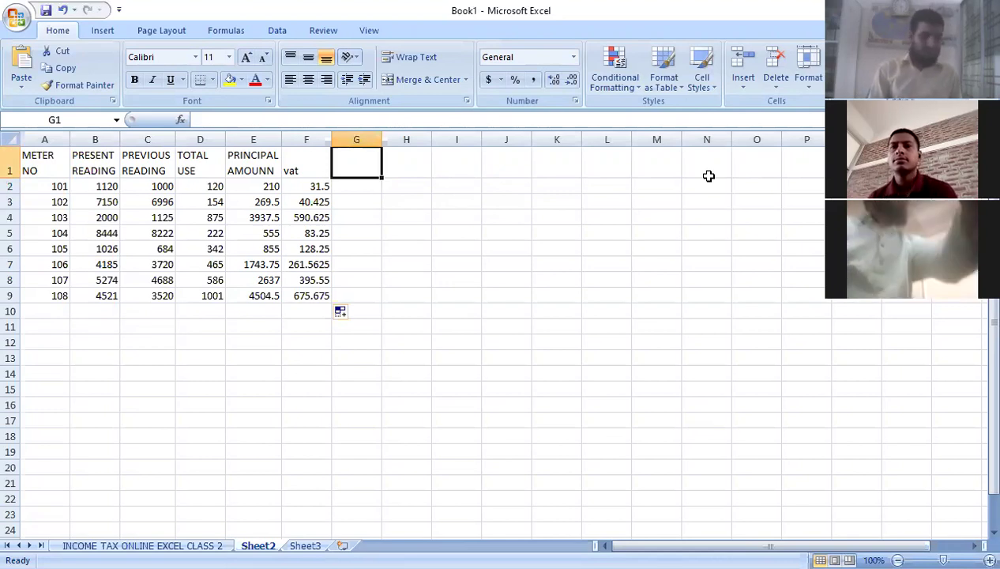
type("s")
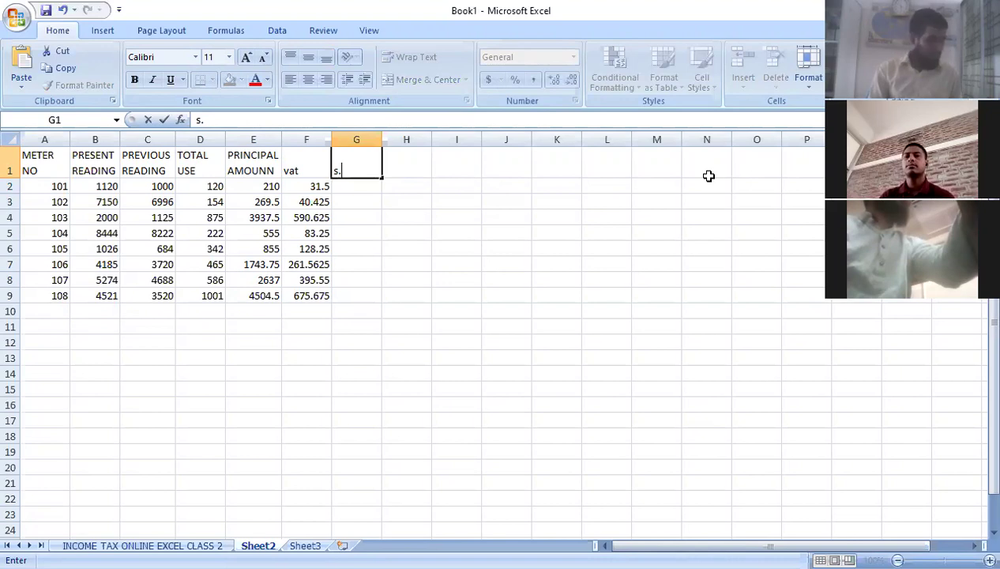
type(".char")
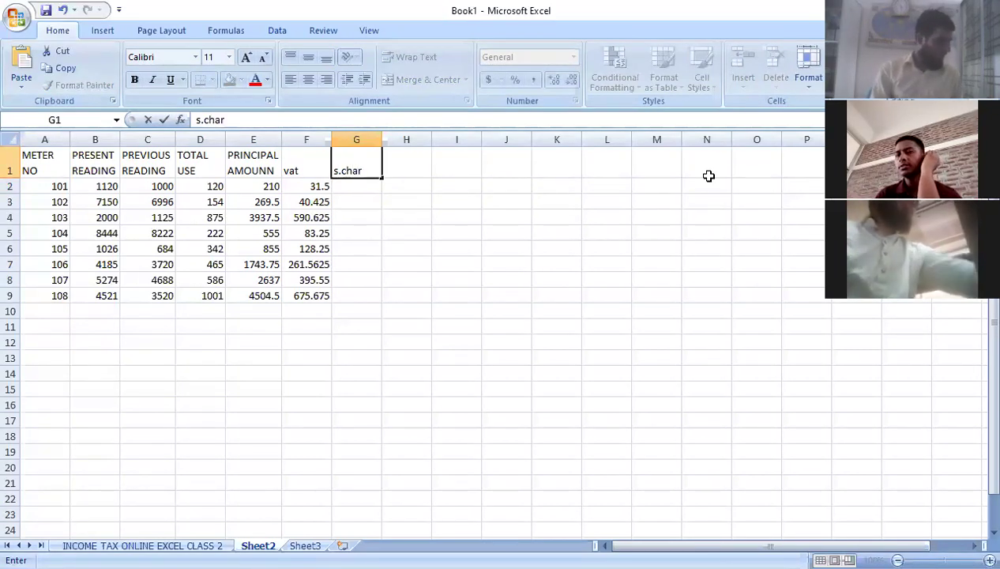
type("ge")
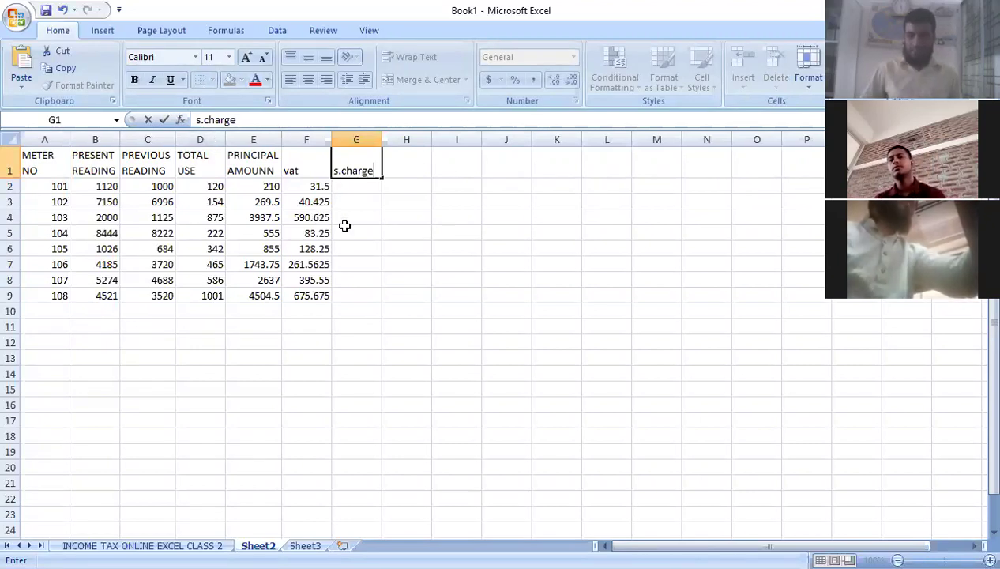
key("Return")
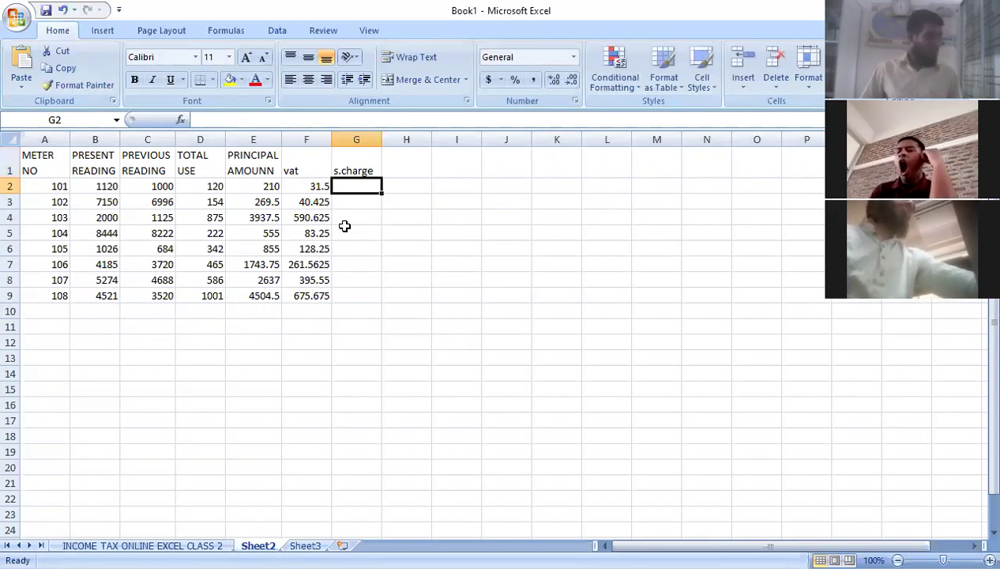
type("=")
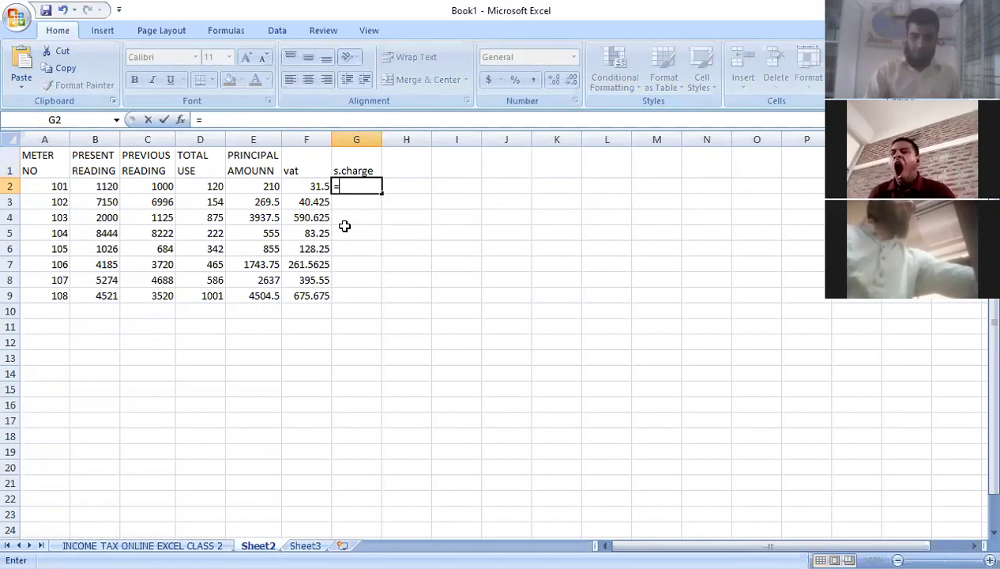
type("IF")
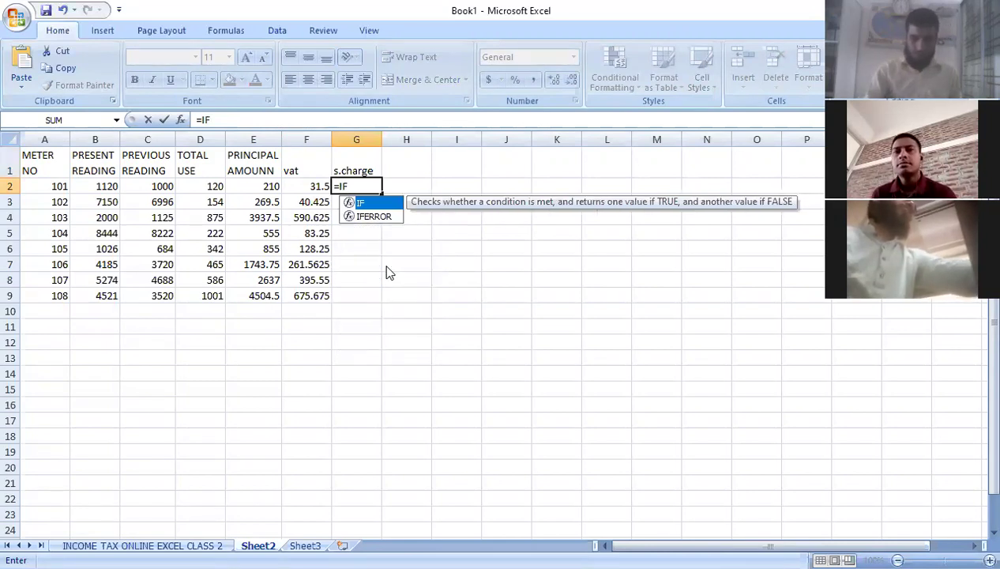
type("(")
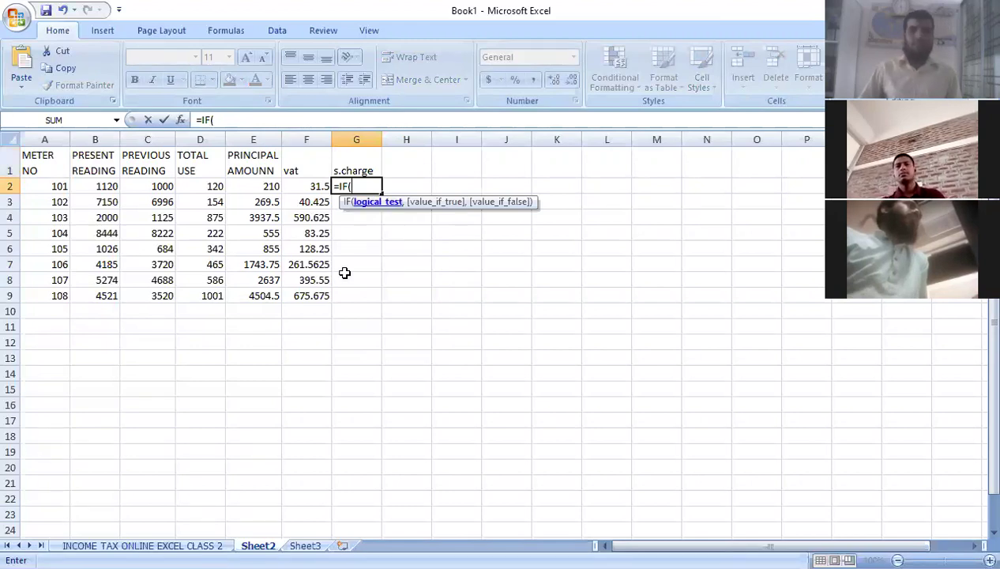
key("Right")
key("Right")
key("Down")
key("Down")
key("Down")
key("Down")
key("Down")
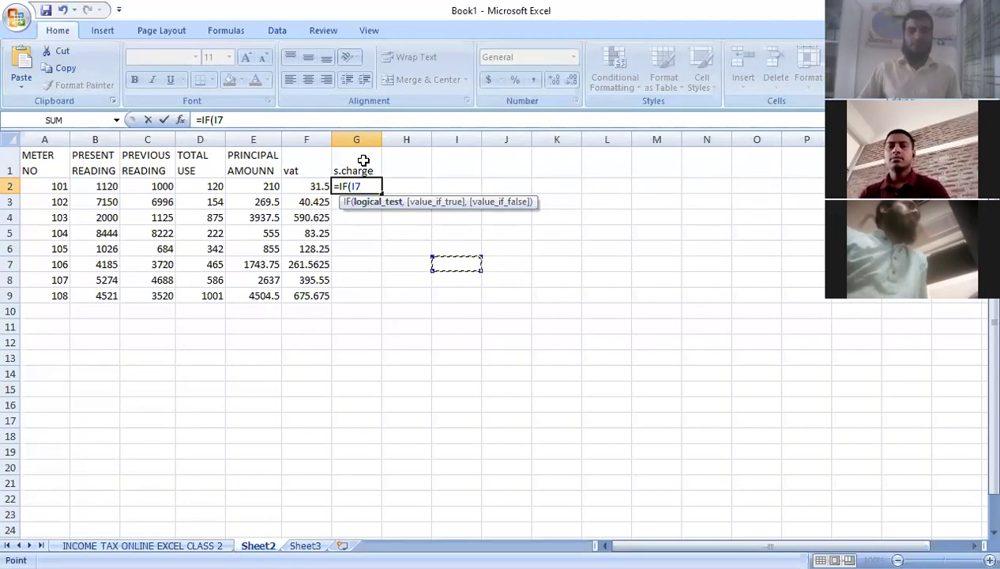
key("Up")
key("Up")
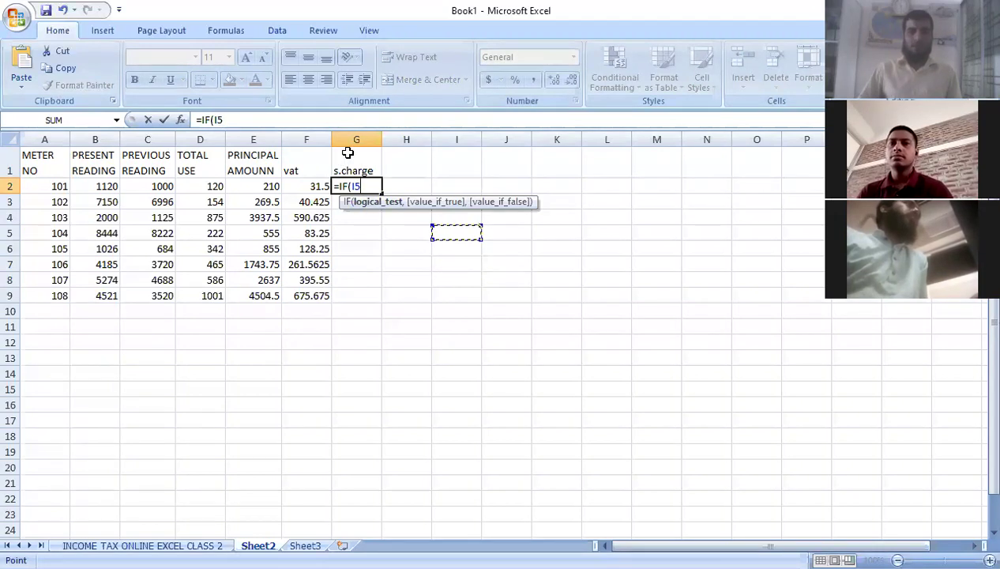
key("BackSpace")
key("BackSpace")
key("BackSpace")
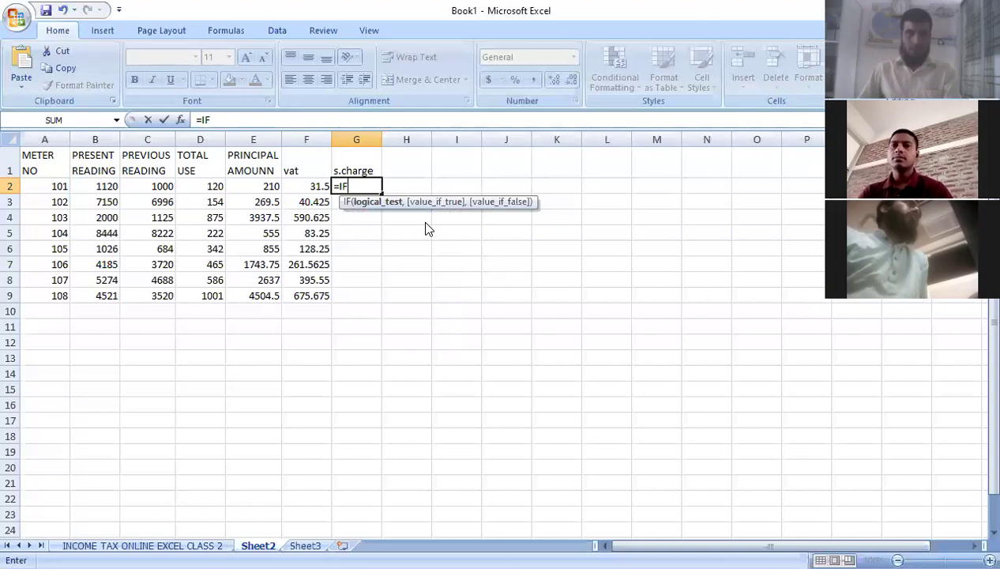
key("Escape")
left_click(425, 223)
Step: Move the s.charge heading from G1 to H1 and enter the heading PRE DUE in G1
left_click(359, 158)
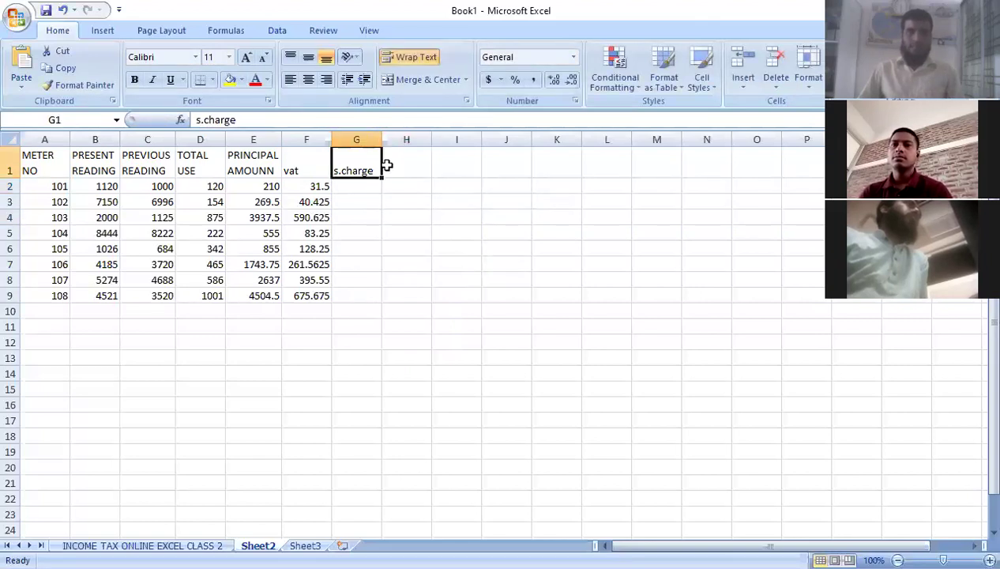
left_click_drag(384, 154, 418, 163)
key("Left")
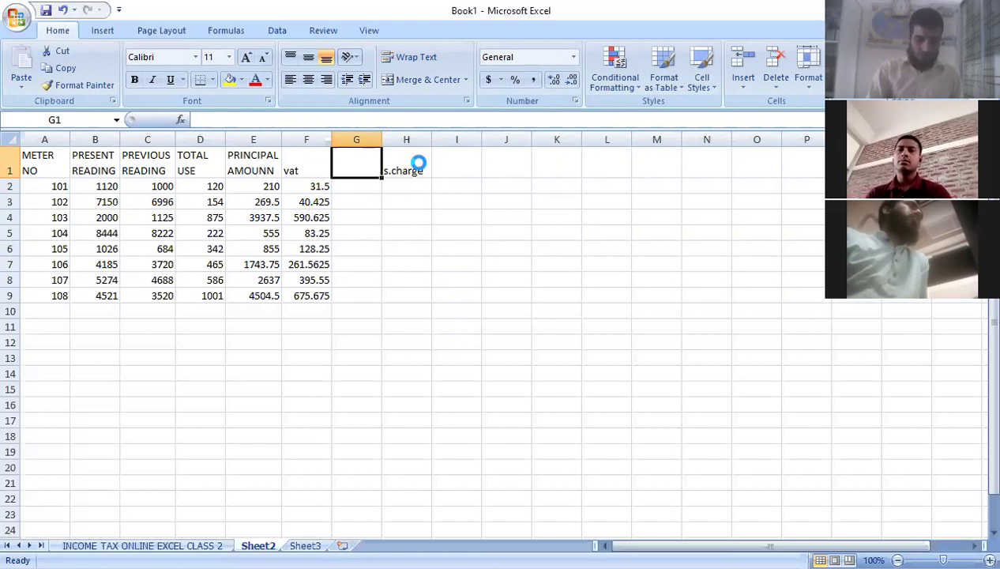
type("PRE DUE")
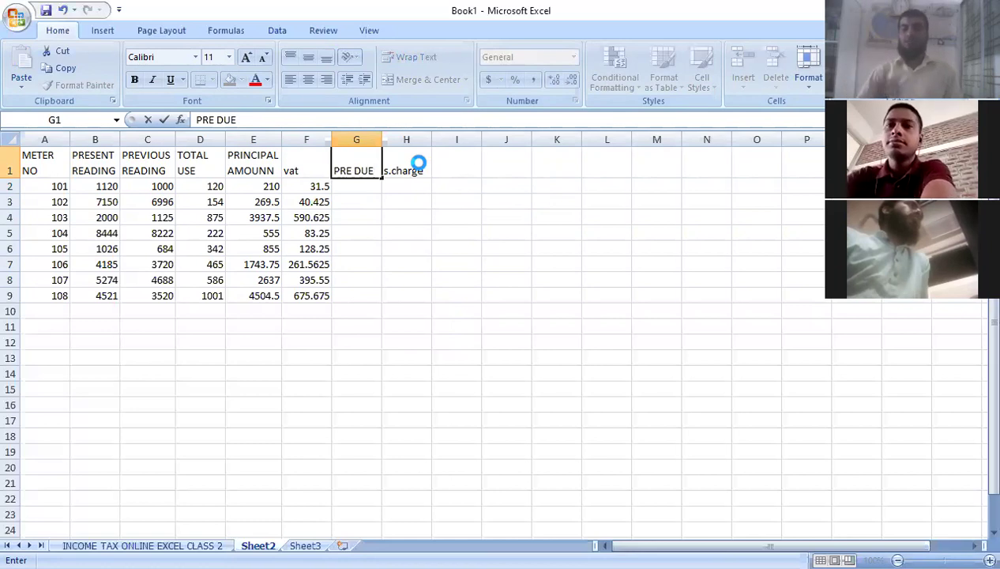
Step: Enter previous dues of 100 in G2 and 1000 in G3
left_click(346, 189)
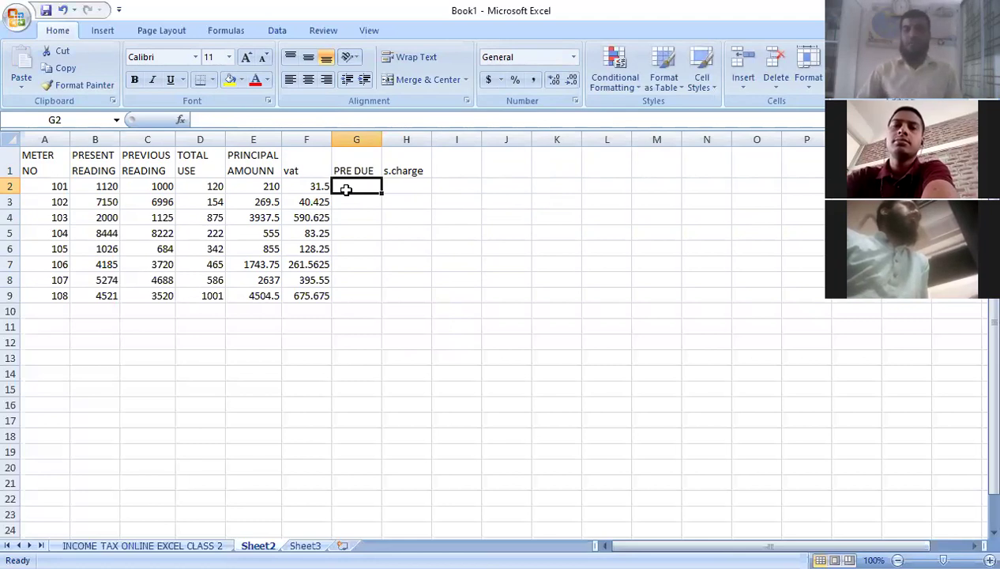
type("100")
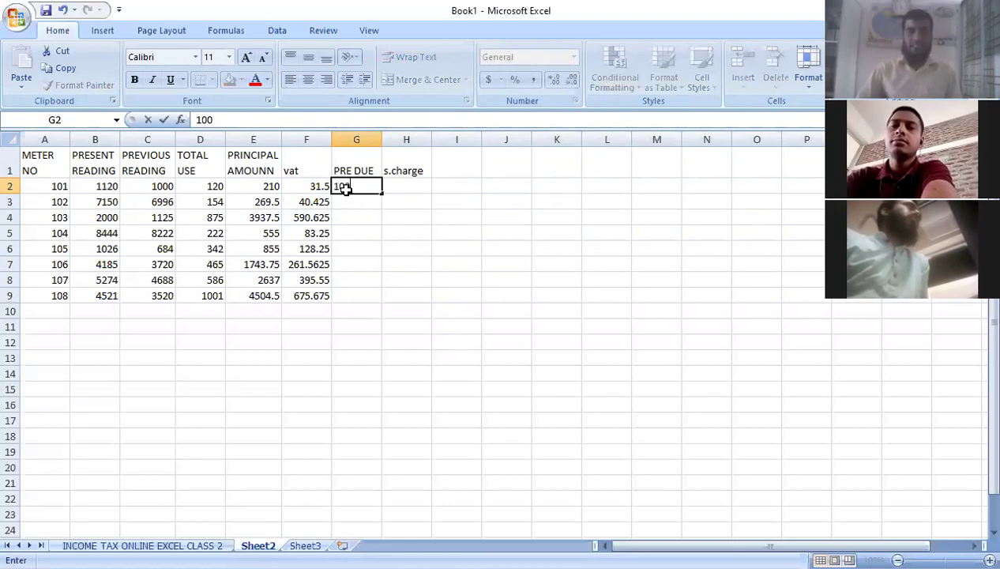
key("Return")
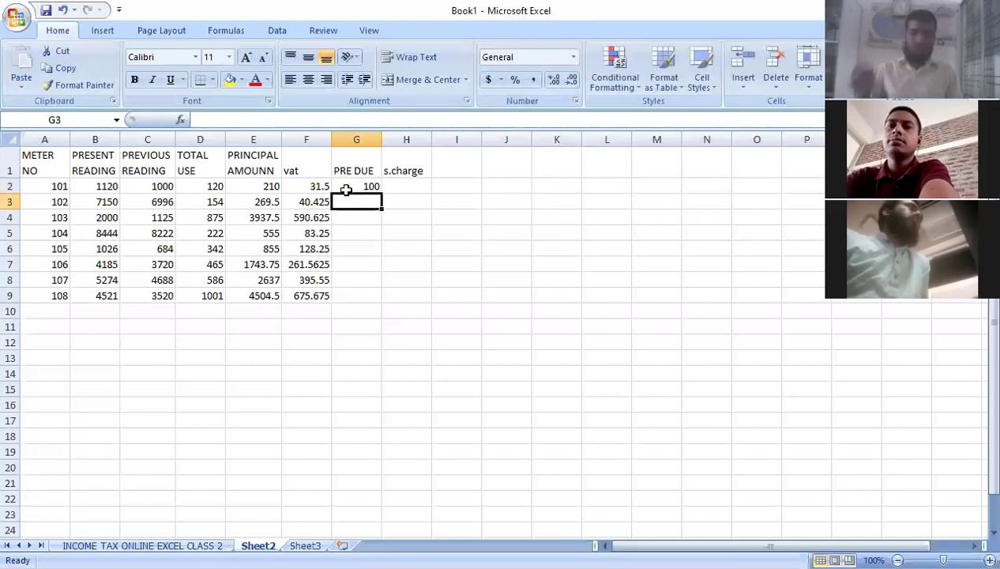
type("1000")
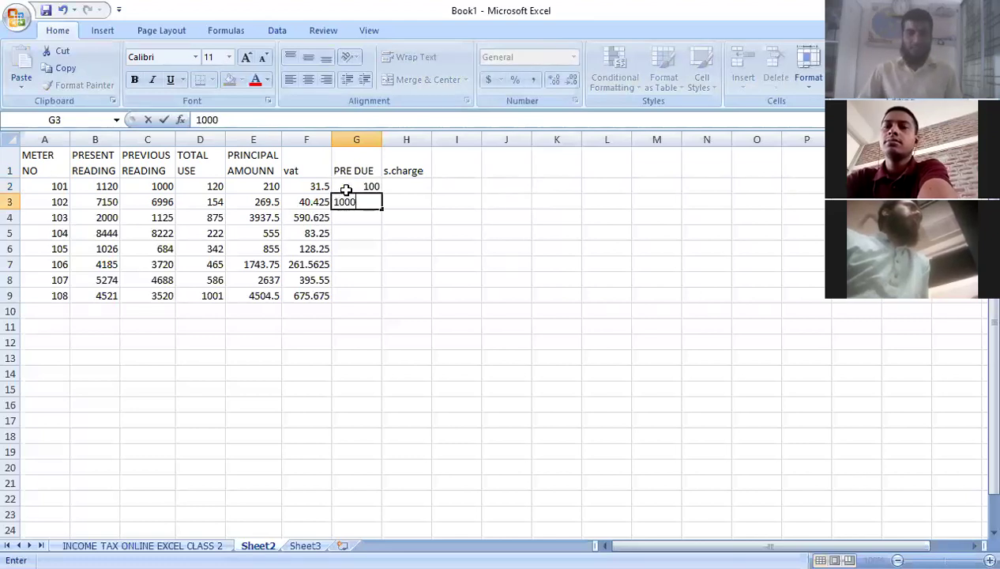
key("Return")
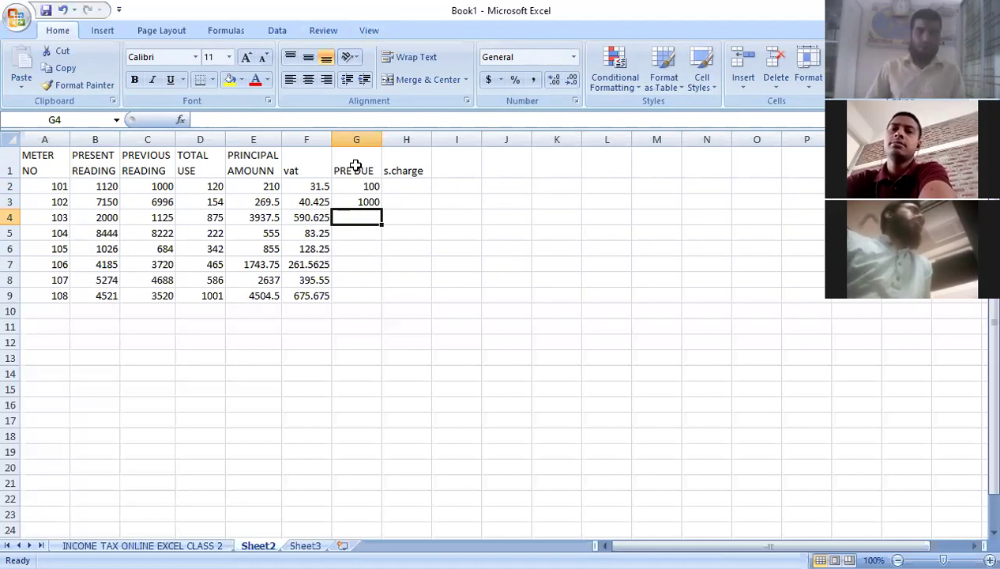
Step: Enter the s.charge formula =IF(G2>0,G2*2%,0) in H2 and fill it down through H9
key("Up")
key("Up")
key("Right")
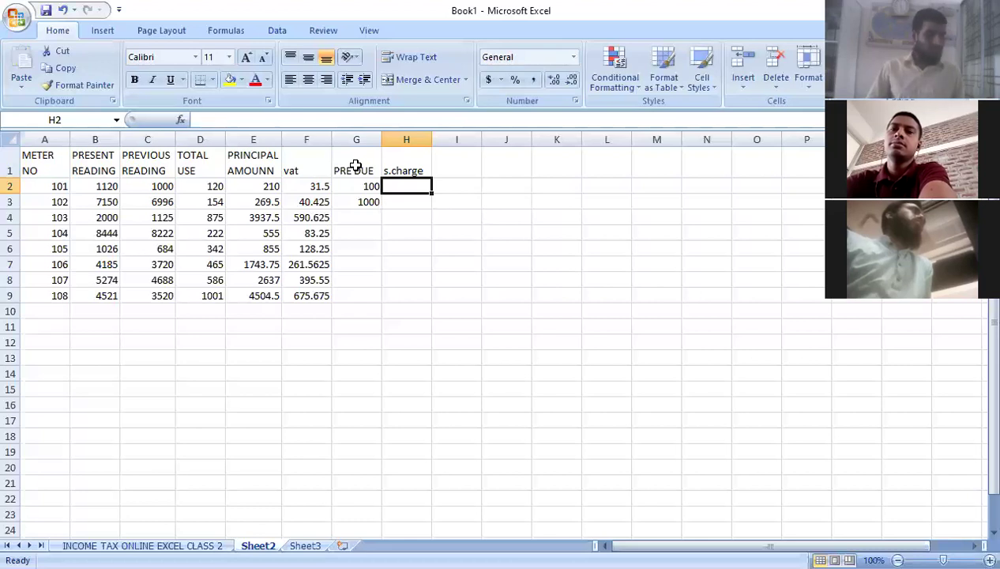
type("=")
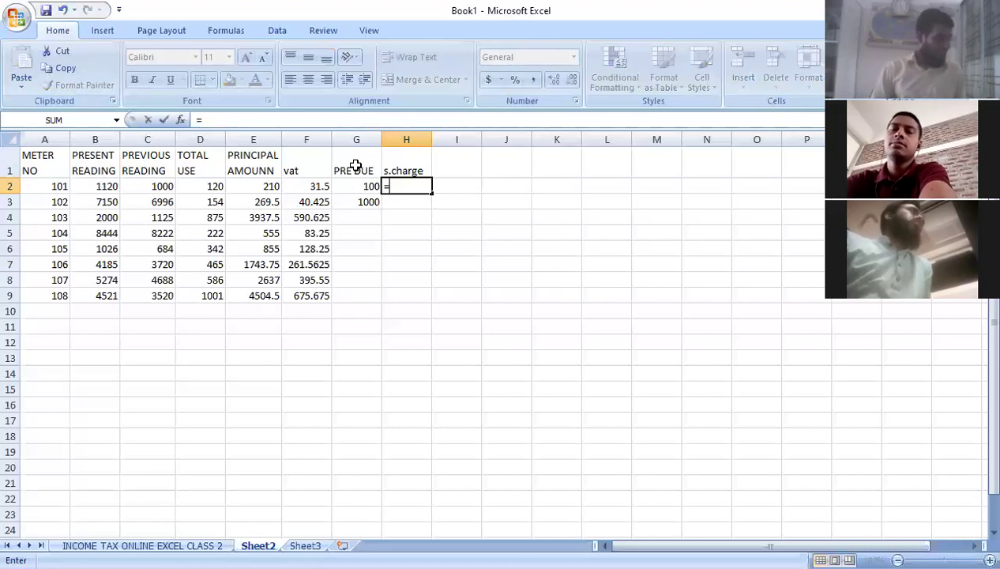
type("I")
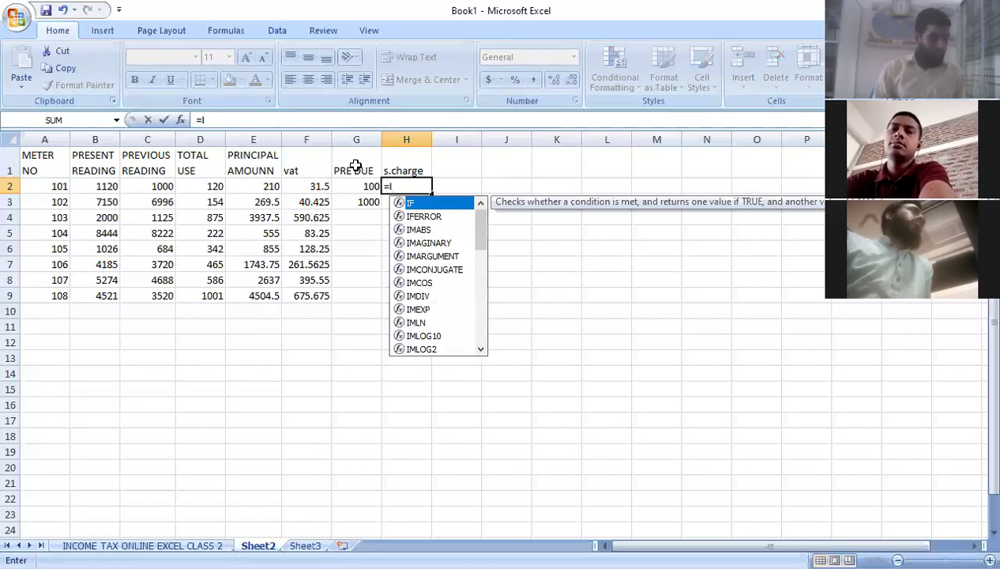
type("F(")
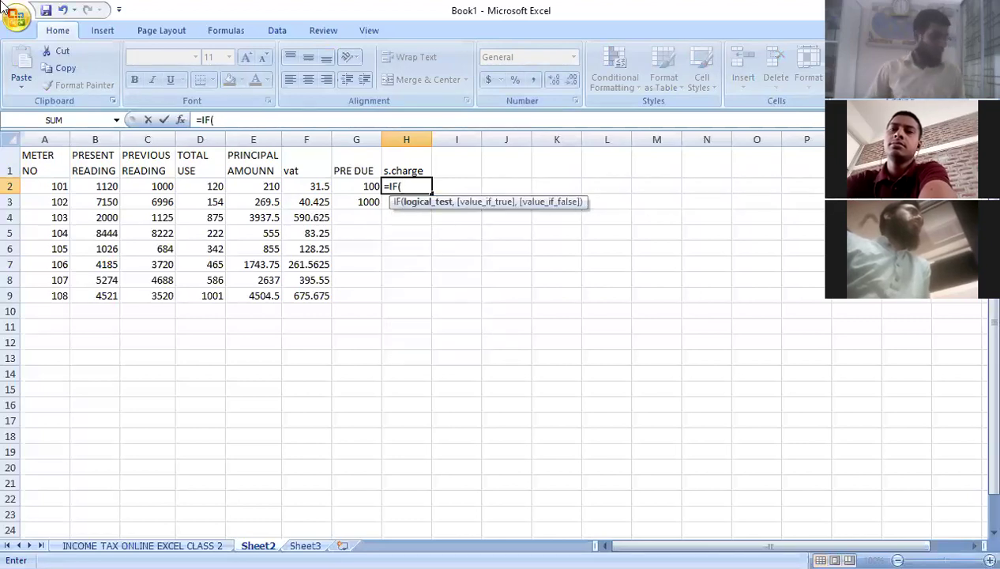
left_click(344, 188)
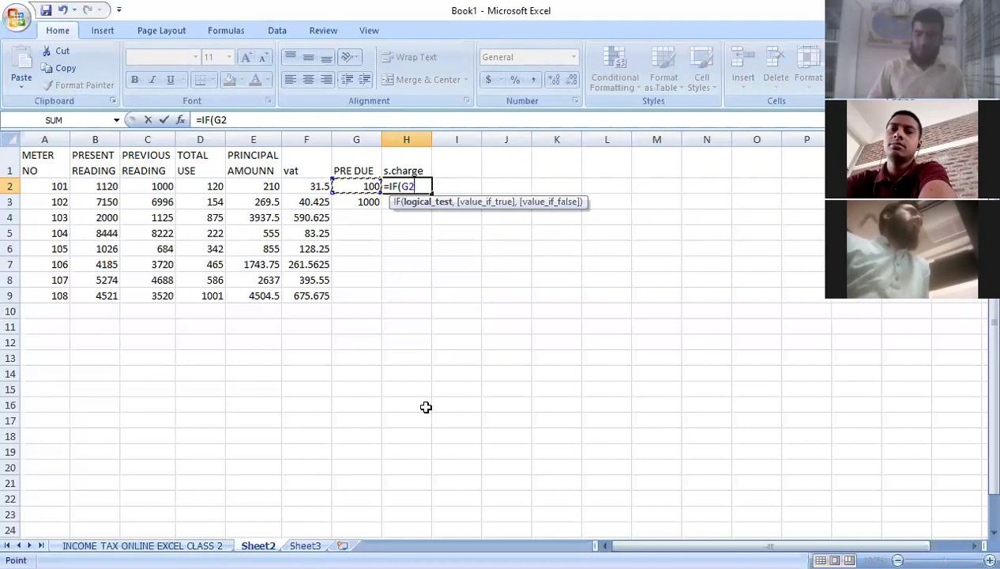
type(">")
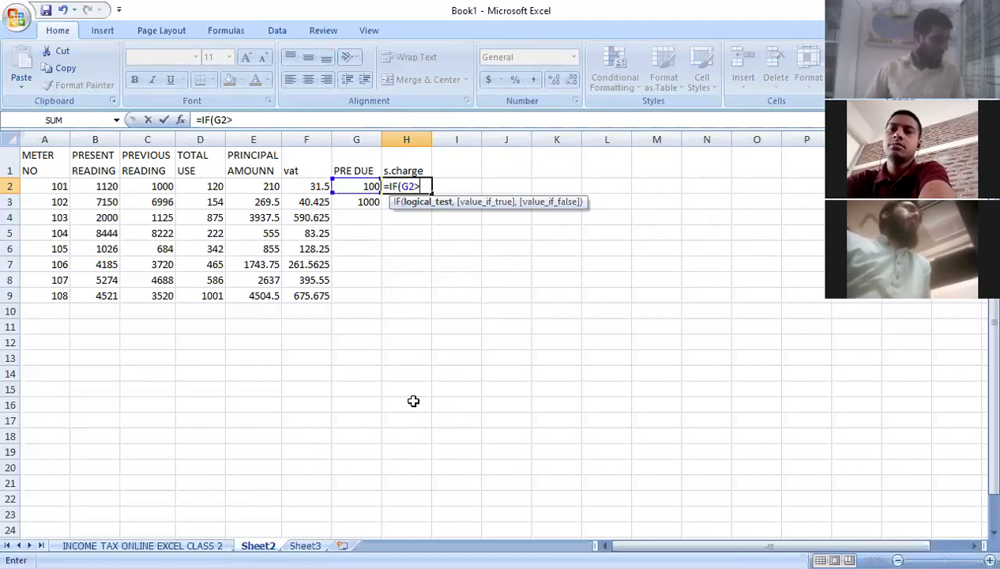
type("0,")
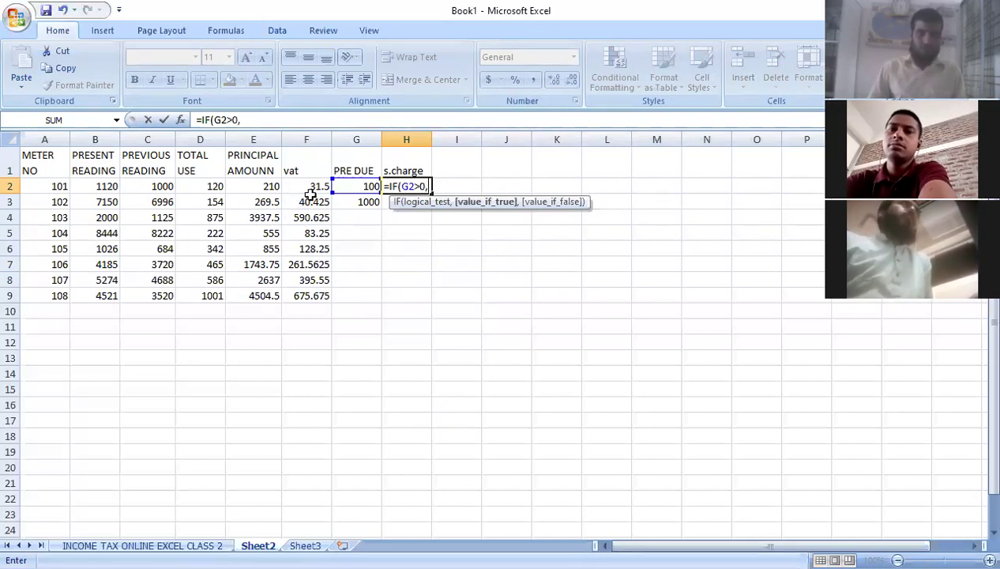
left_click(333, 191)
type("*")
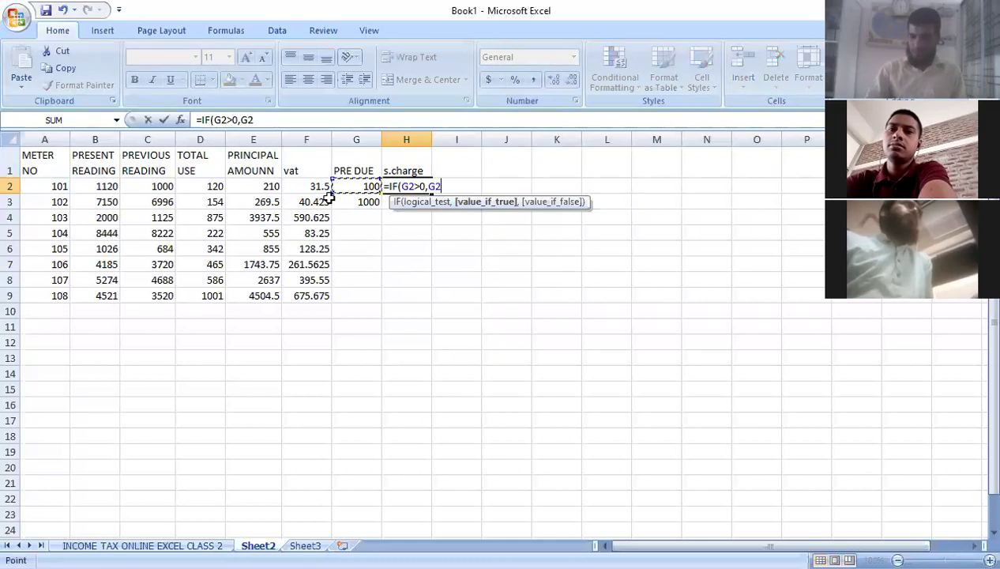
type("2%")
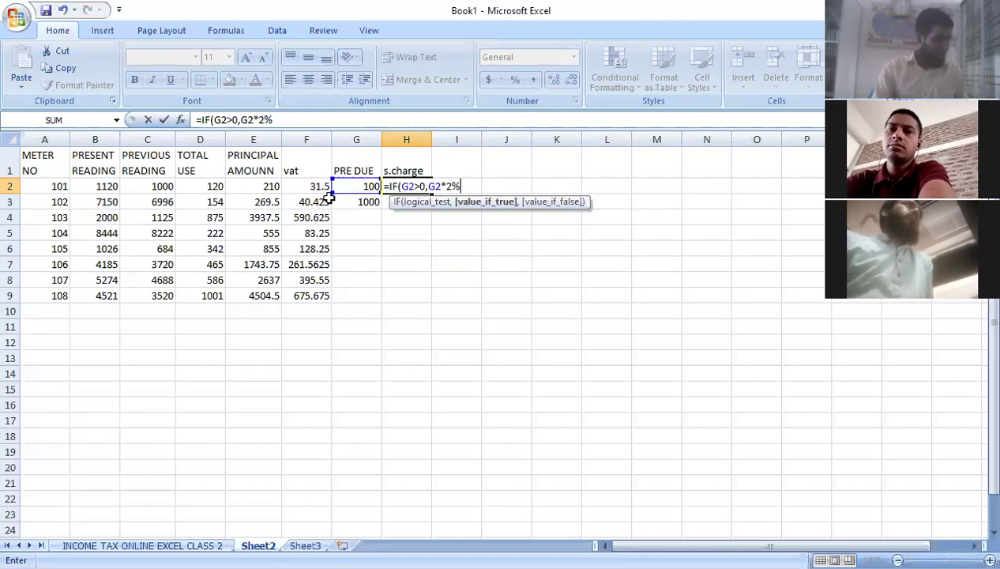
type(",0")
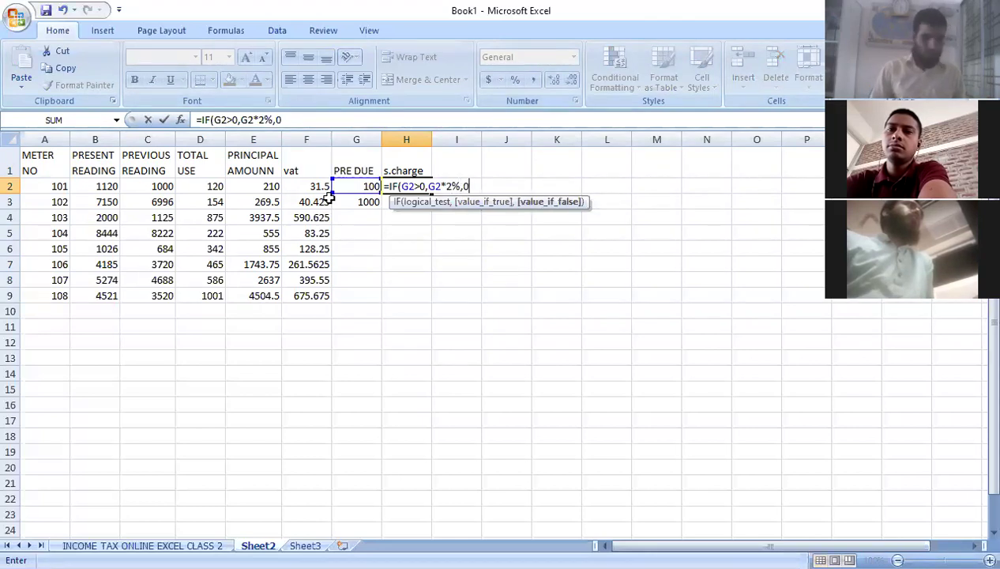
type(")")
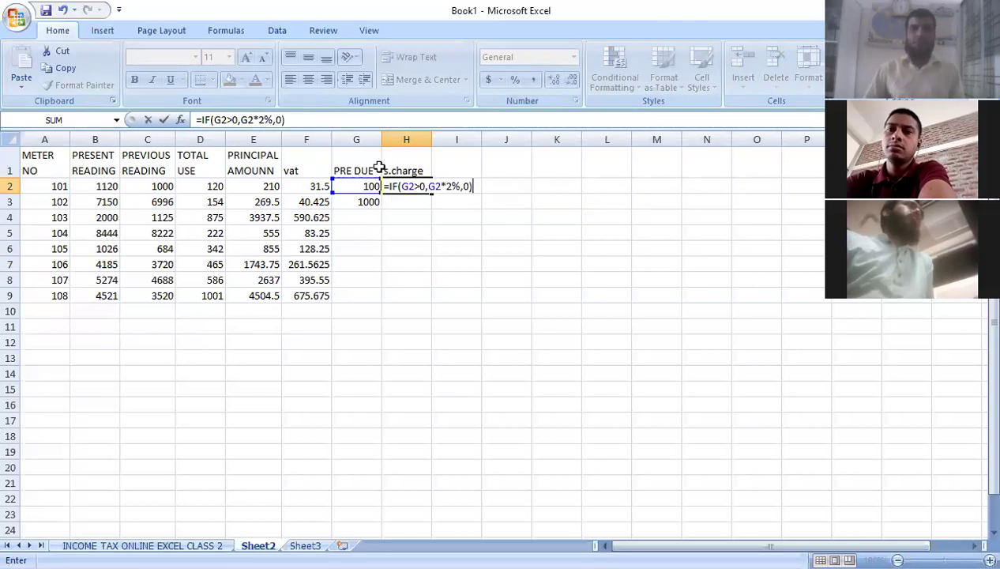
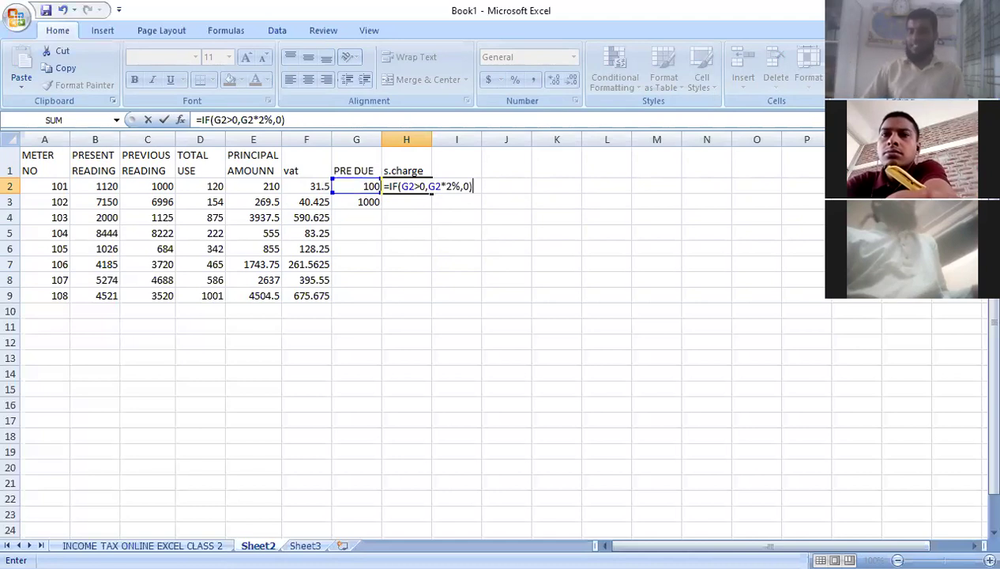
key("Return")
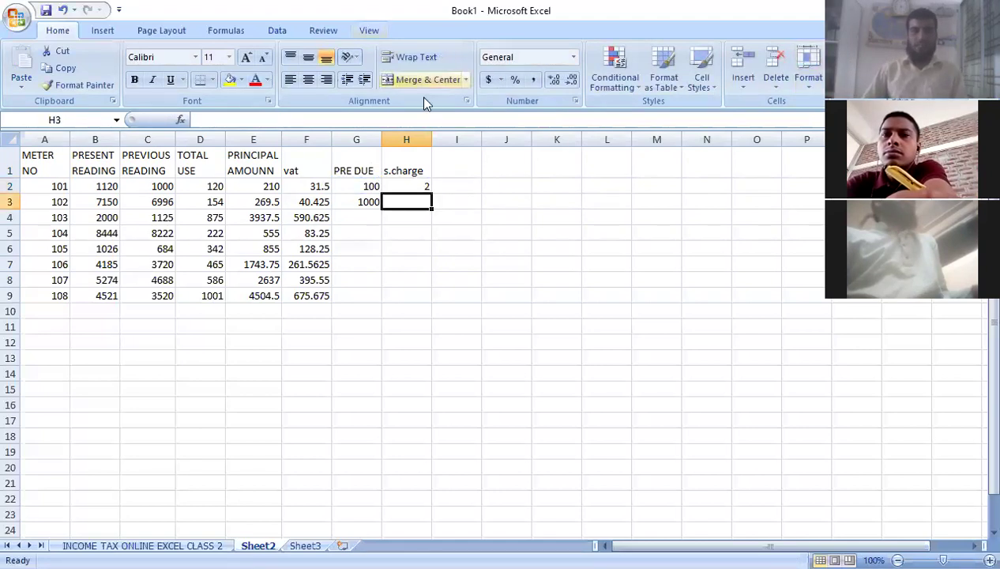
key("Up")
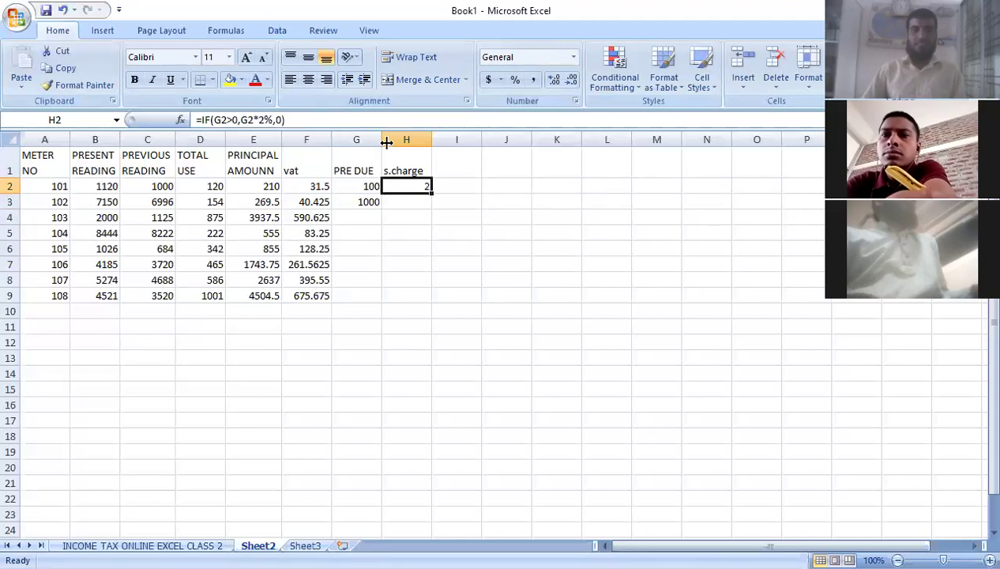
left_click_drag(431, 193, 431, 302)
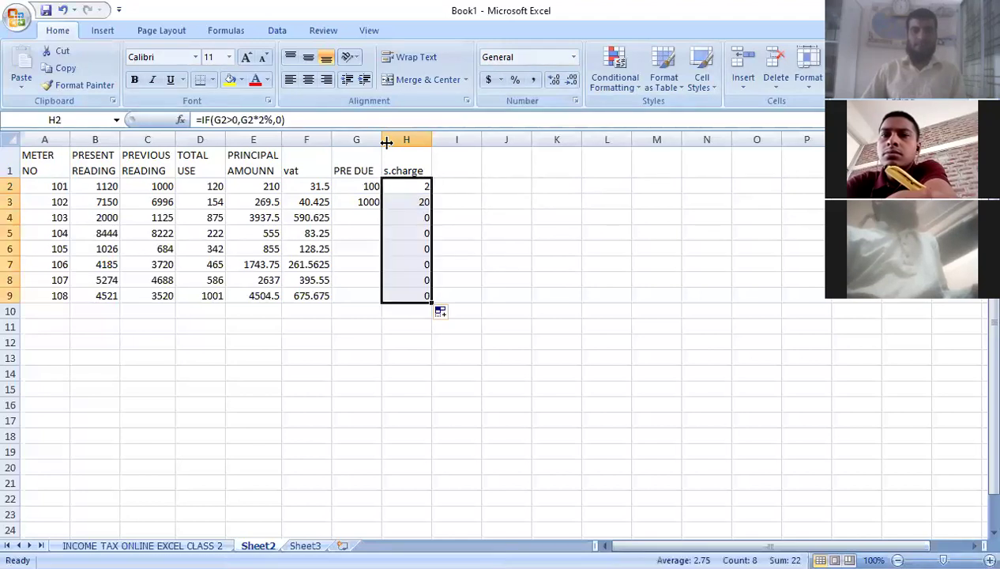
Step: Enter the heading AMOUNT PAID in I1
left_click(455, 165)
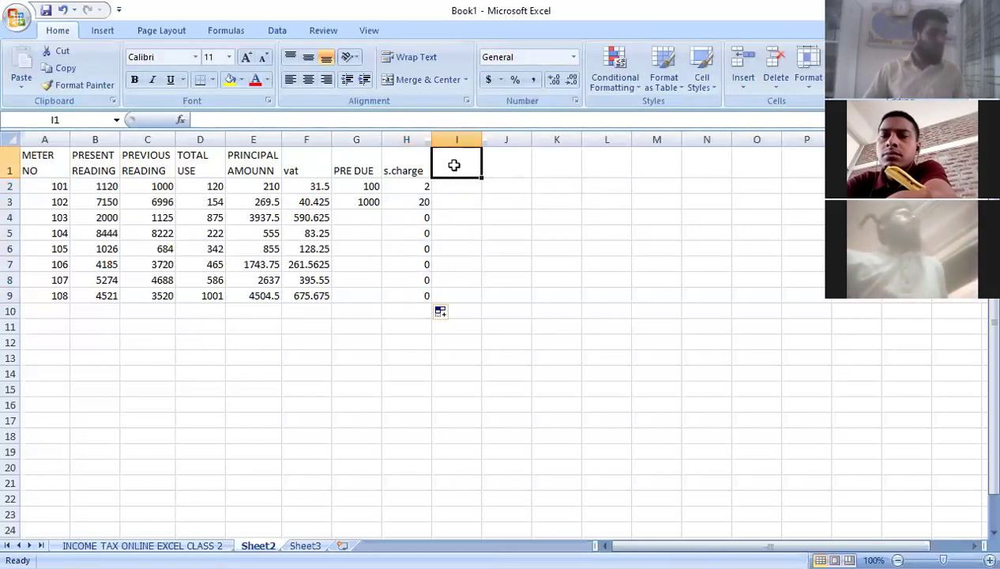
type("AMOUNT")
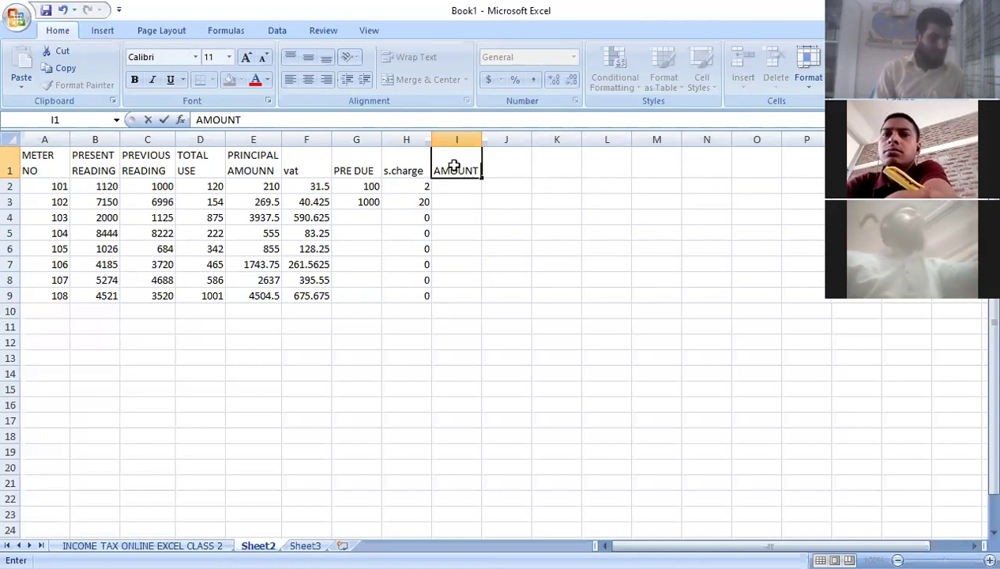
type("PAID")
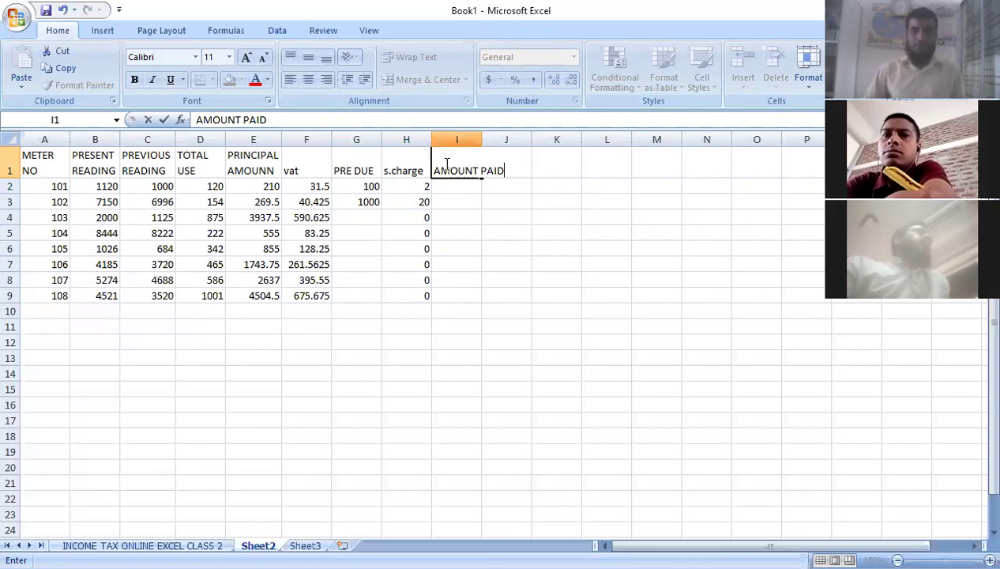
key("Return")
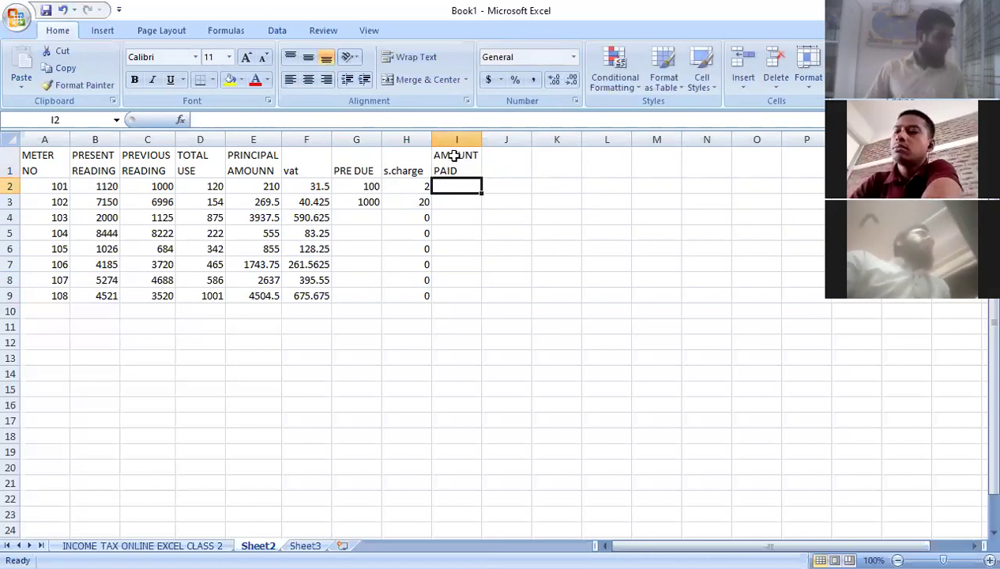
Step: Add principal amount, vat, previous due and s.charge in I2 with =E2+F2+G2+H2 and fill it down through I10
type("=")
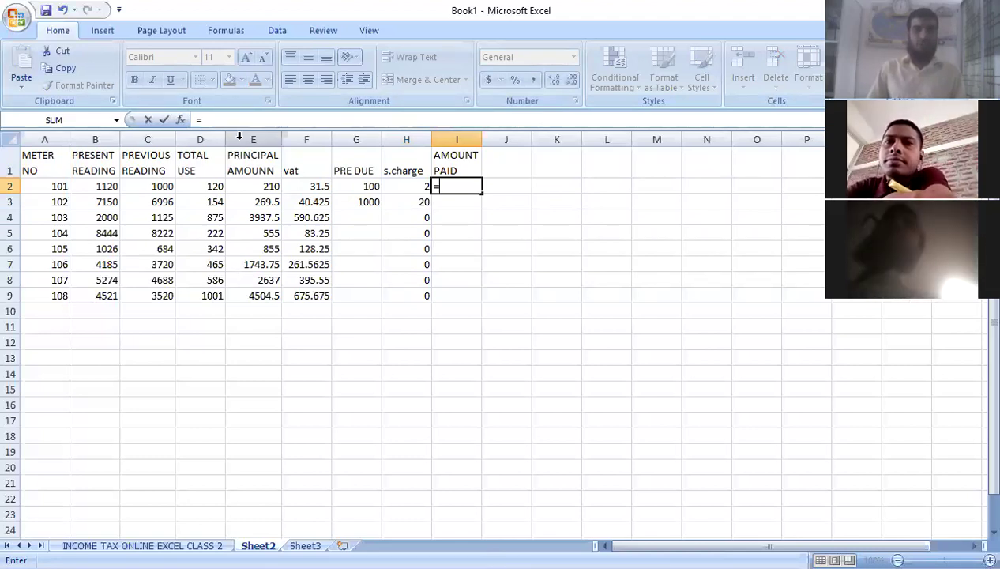
left_click(255, 188)
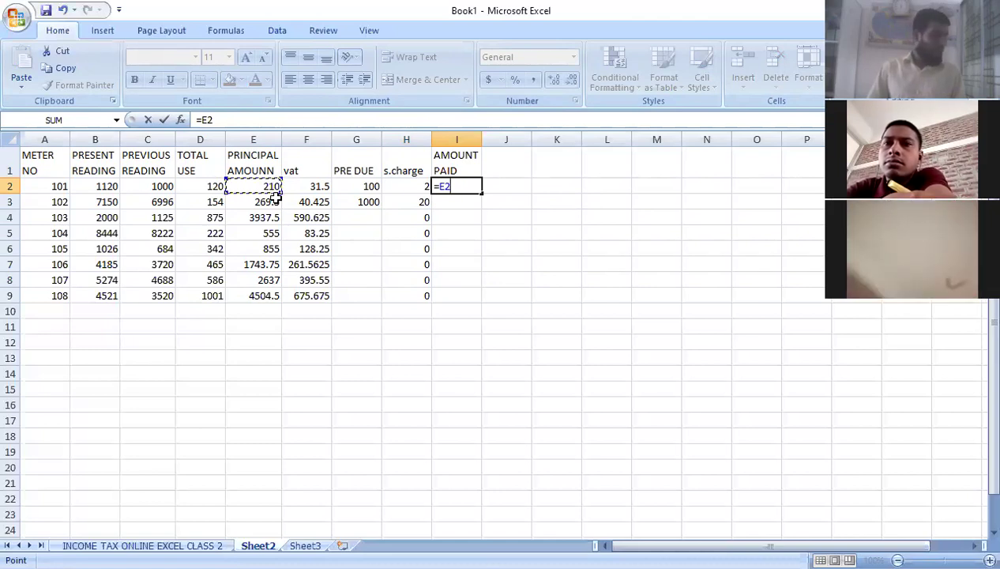
type("+")
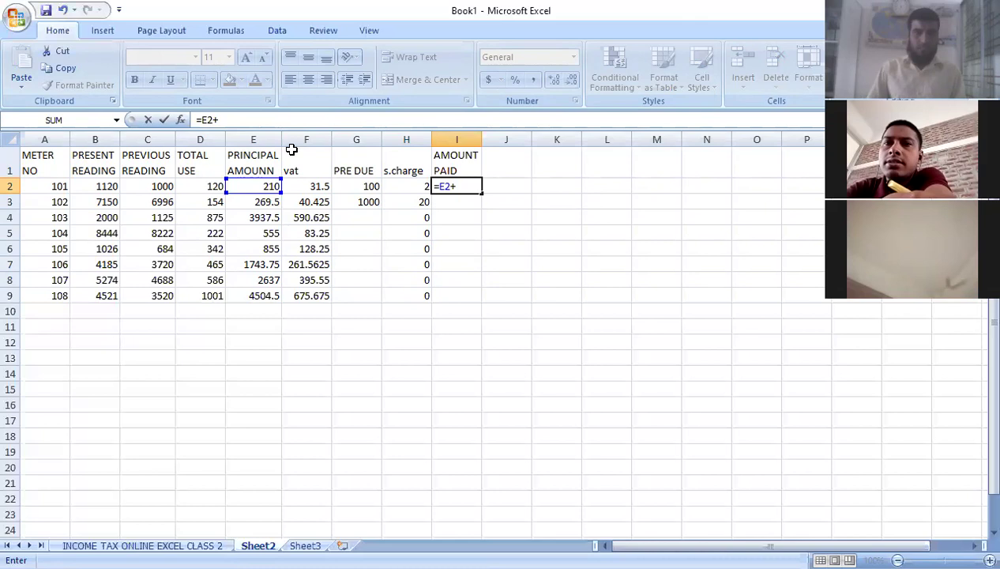
left_click(313, 186)
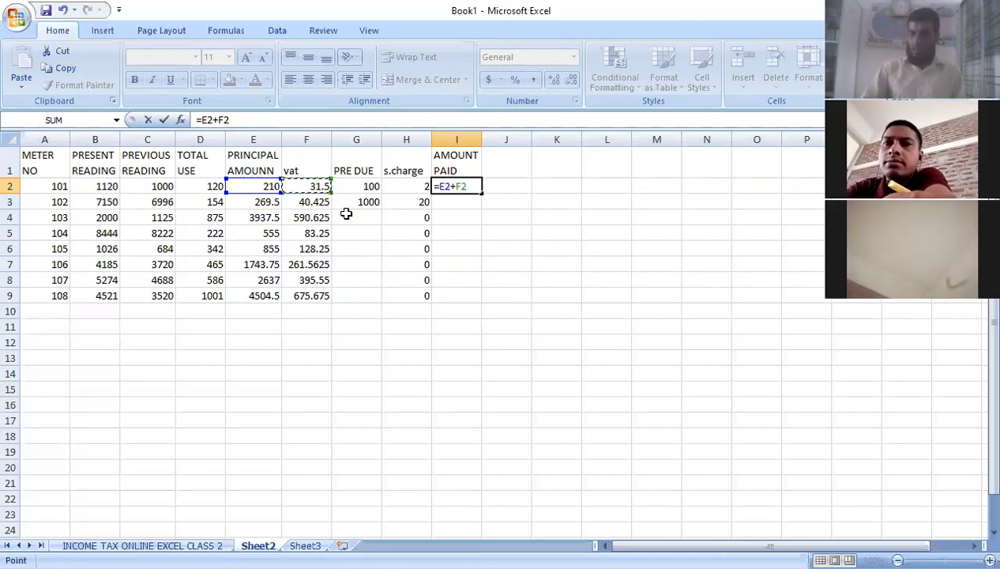
type("+")
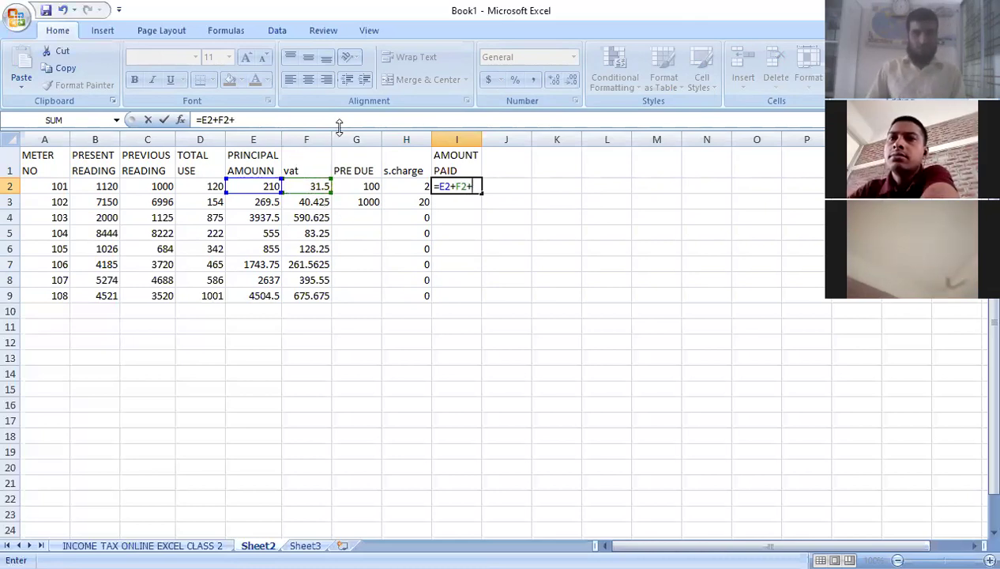
key("Left")
key("Left")
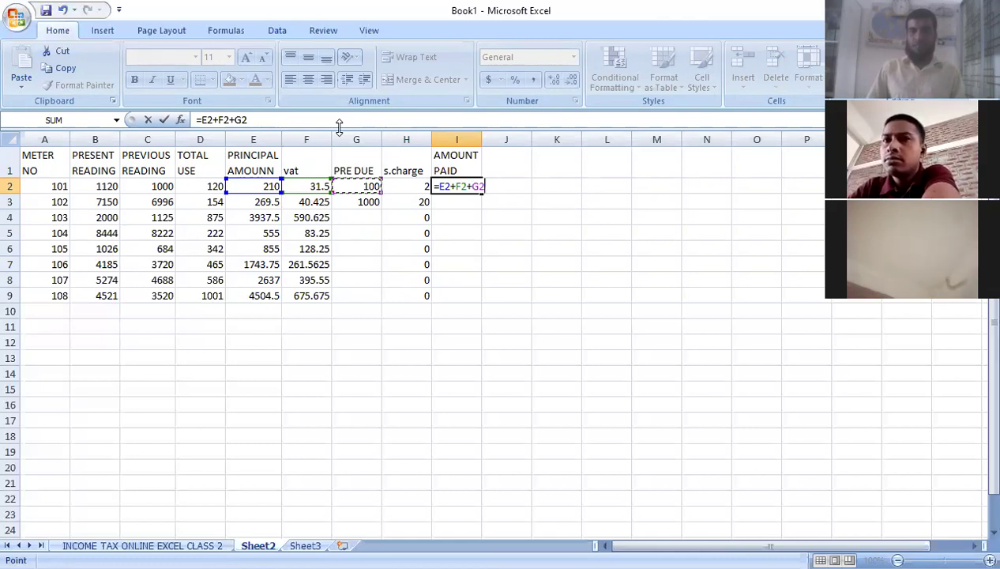
type("+")
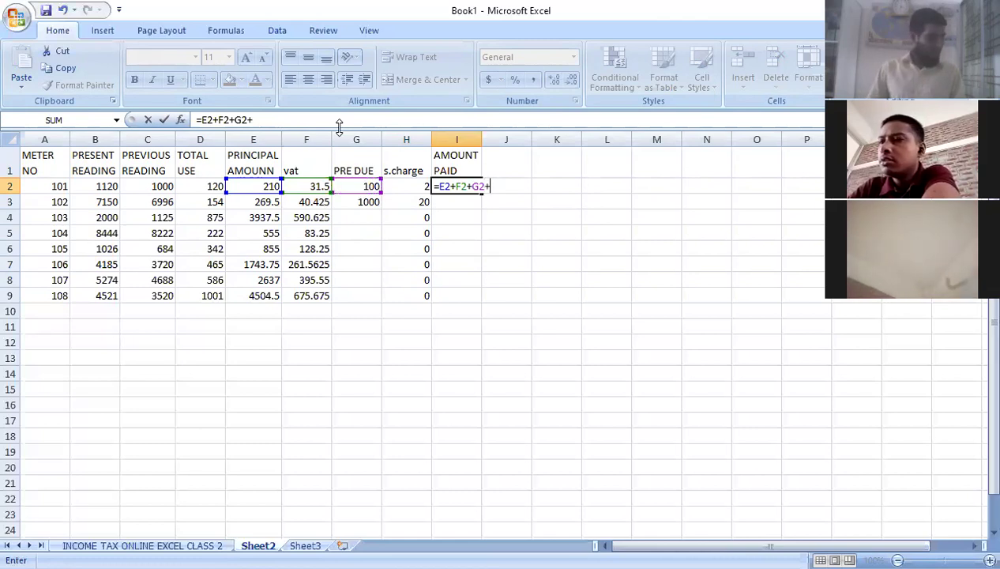
key("Left")
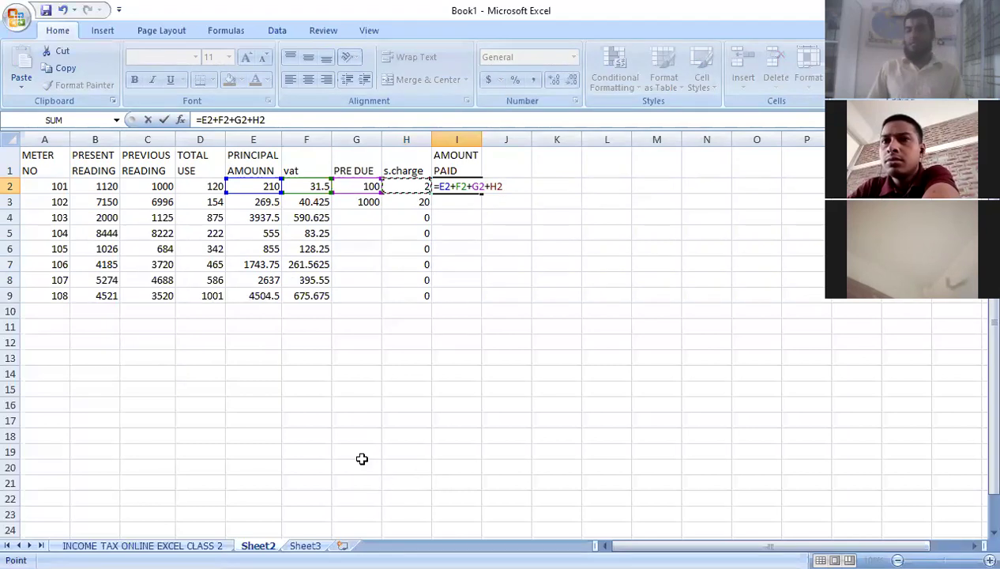
key("Return")
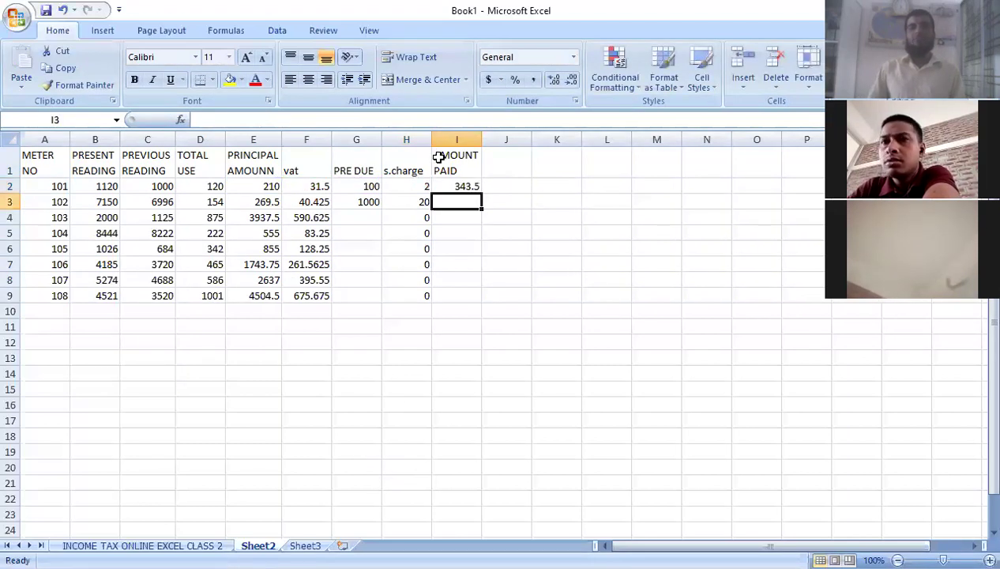
key("Up")
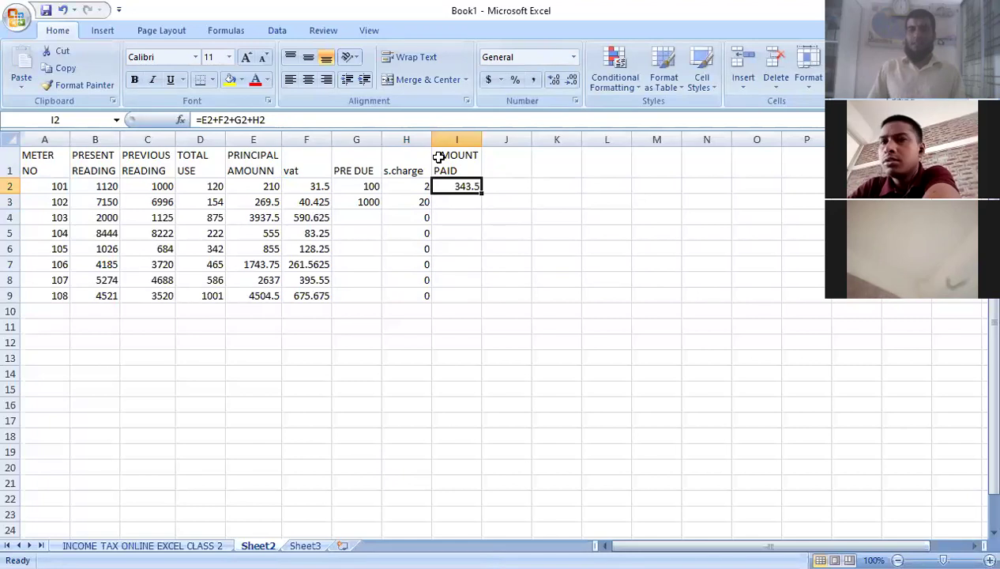
left_click_drag(482, 193, 474, 315)
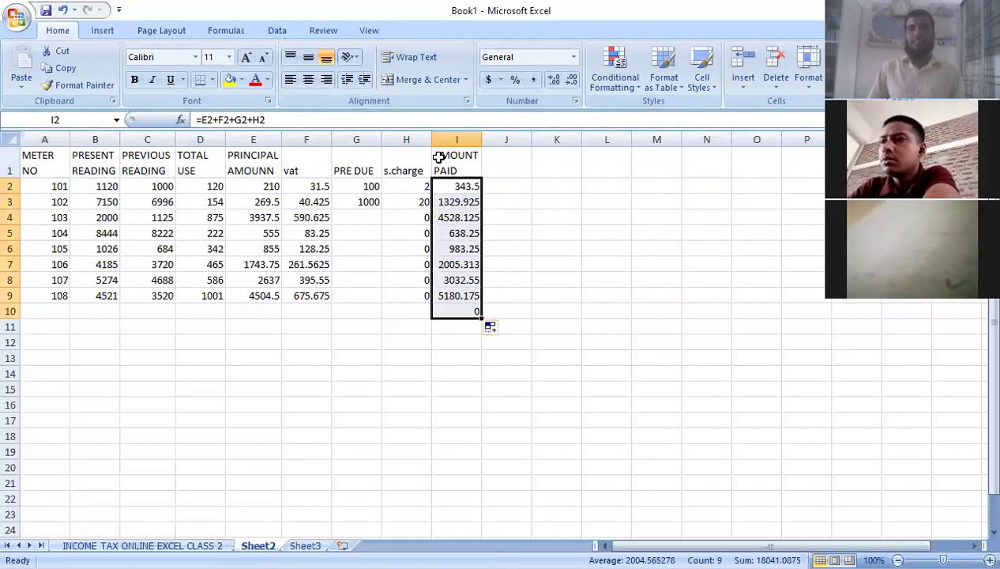
Step: Erase everything after the equals sign in the addition formula of the first AMOUNT PAID cell, I2
key("Up")
key("Down")
key("F2")
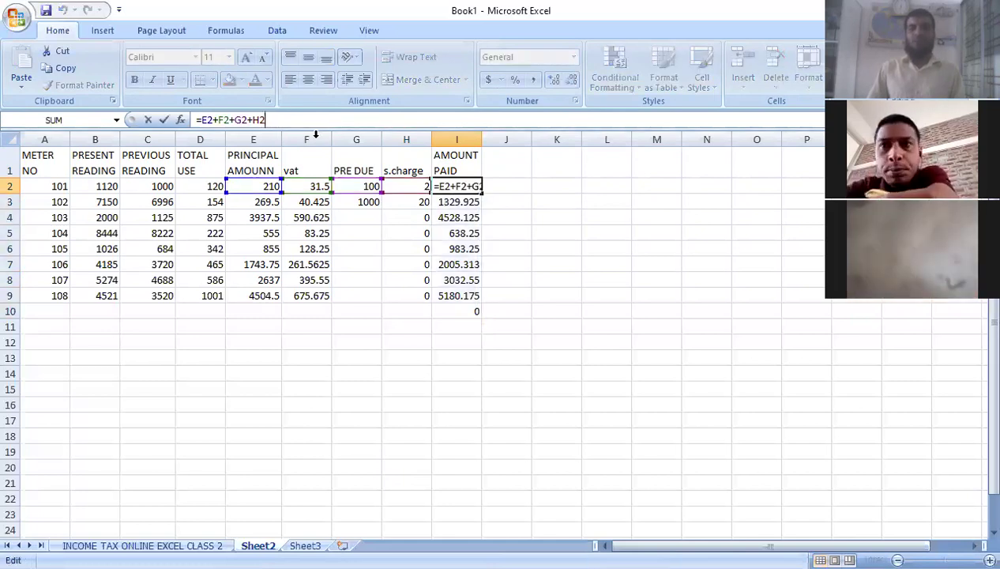
left_click(340, 119)
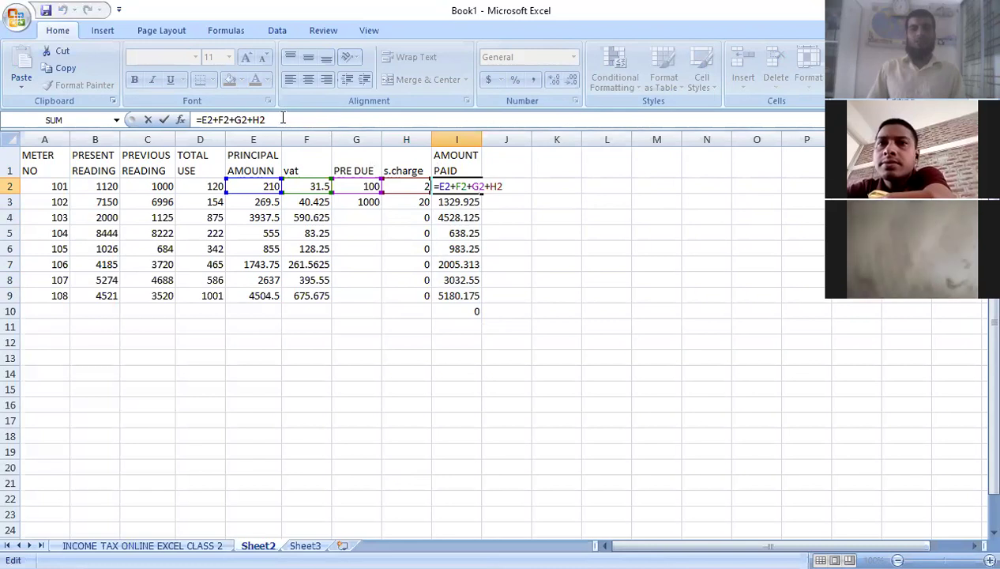
key("BackSpace")
key("BackSpace")
key("BackSpace")
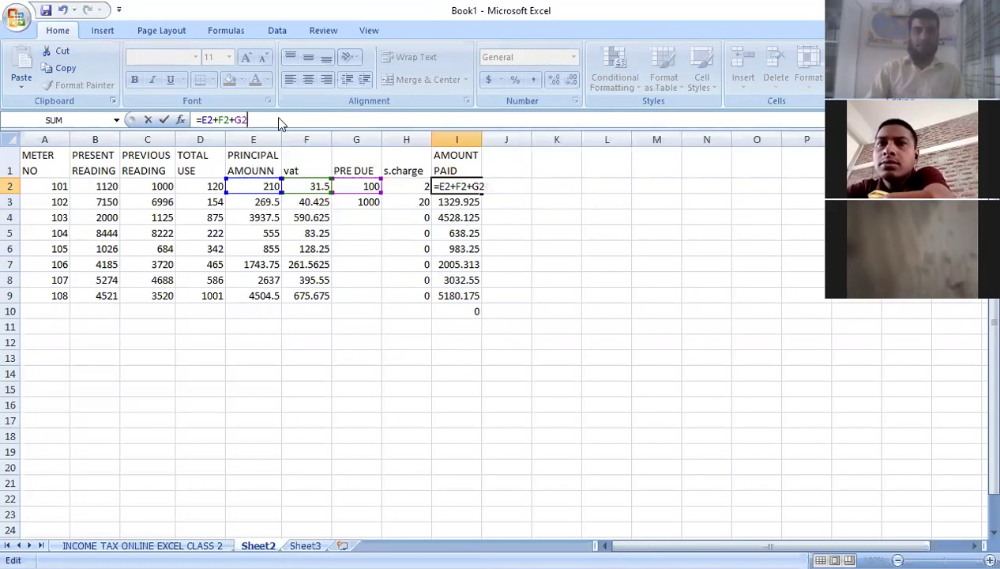
key("BackSpace")
key("BackSpace")
key("BackSpace")
key("BackSpace")
key("BackSpace")
key("BackSpace")
key("BackSpace")
key("BackSpace")
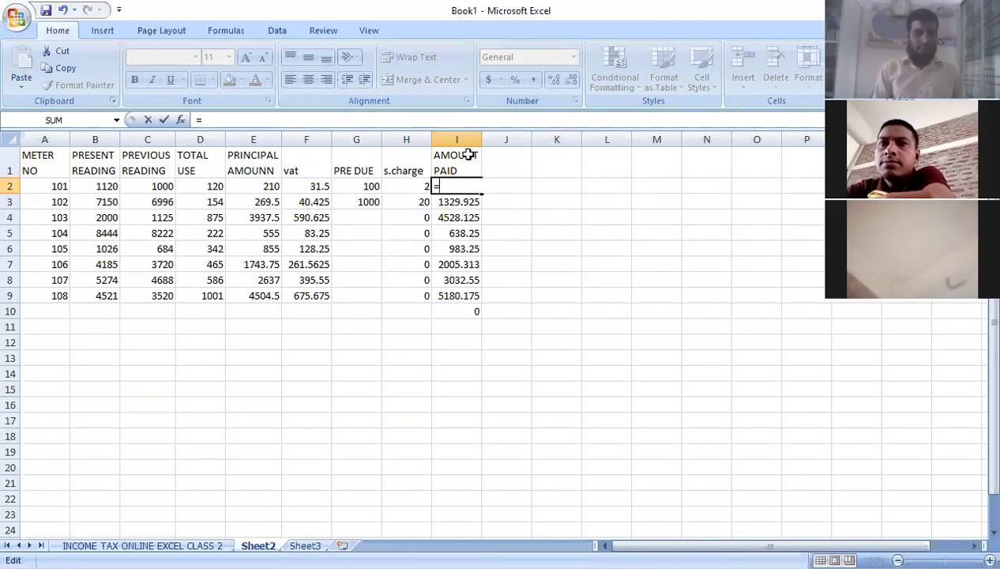
Step: Complete the I2 formula as =SUM(E2:H2) to total principal amount, vat, previous due and s.charge
type("SU")
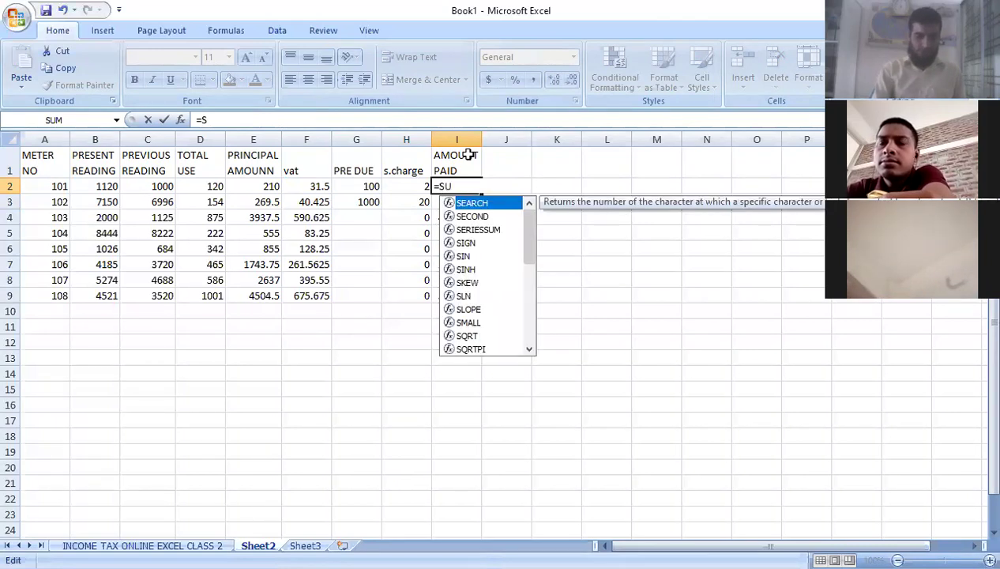
type("M")
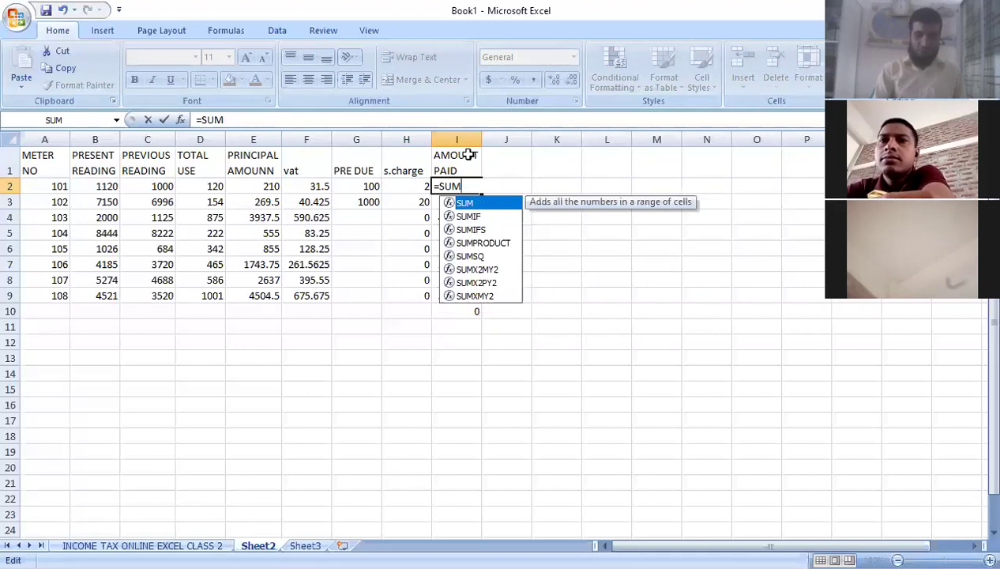
type("(")
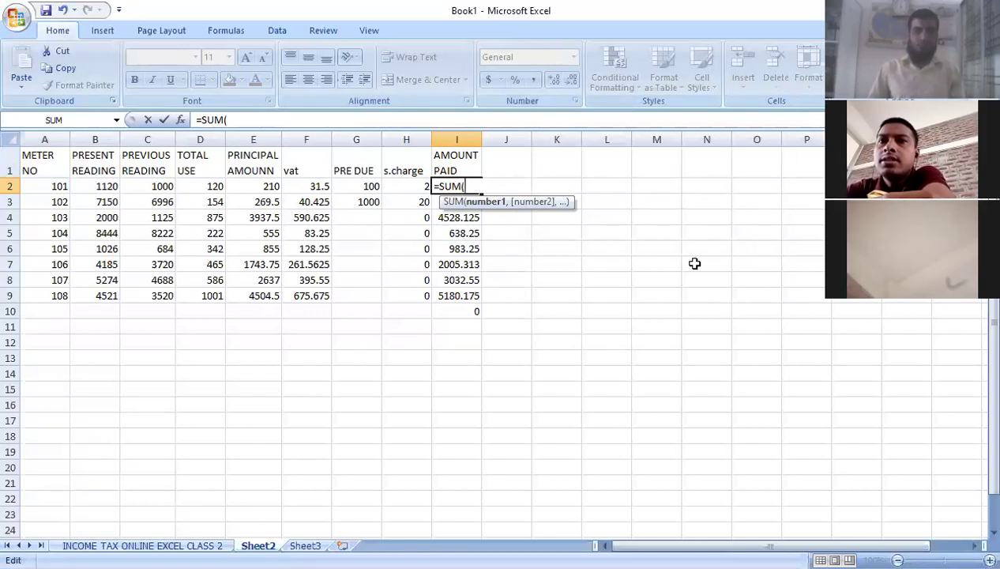
left_click(262, 187)
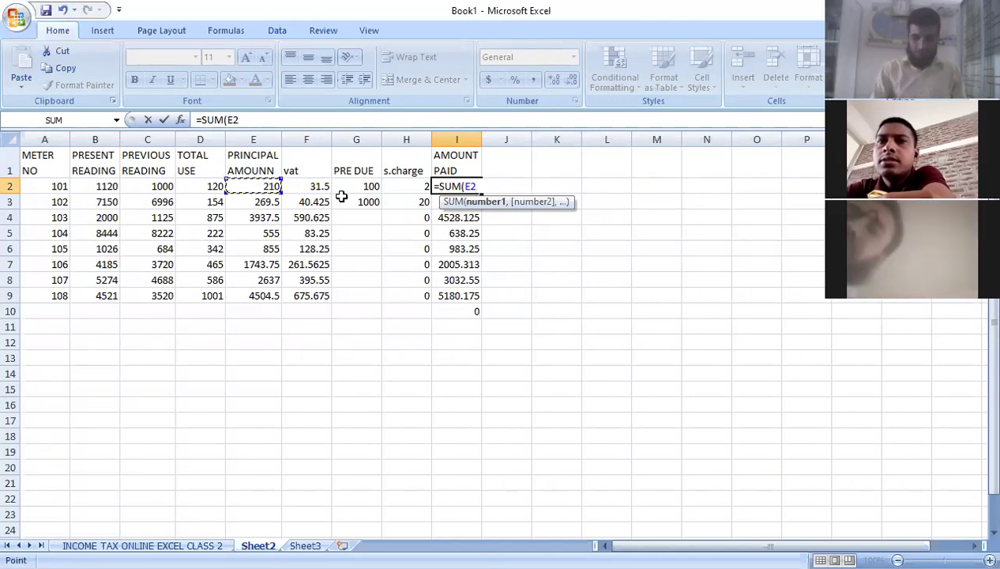
key("F8")
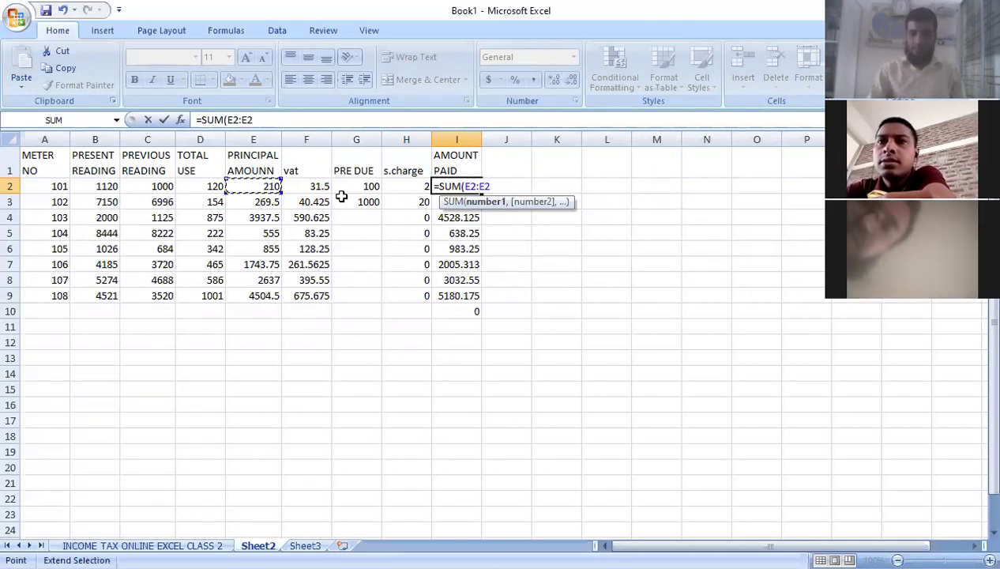
key("BackSpace")
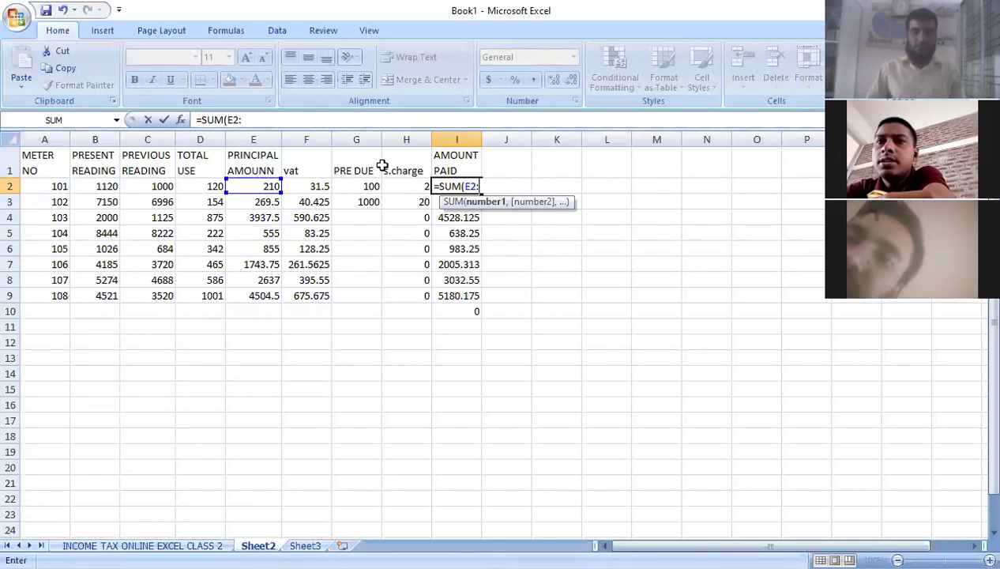
key("Left")
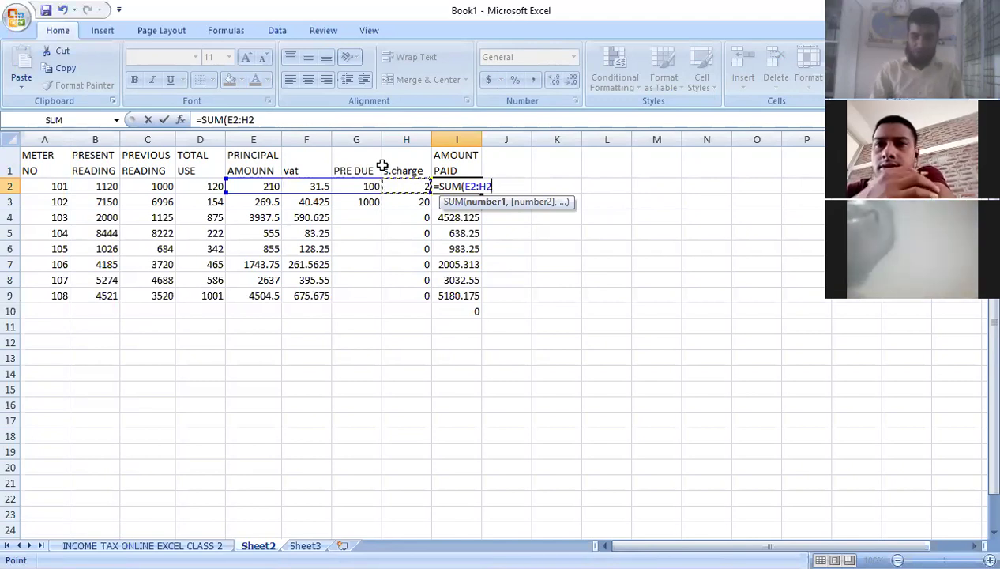
key("Return")
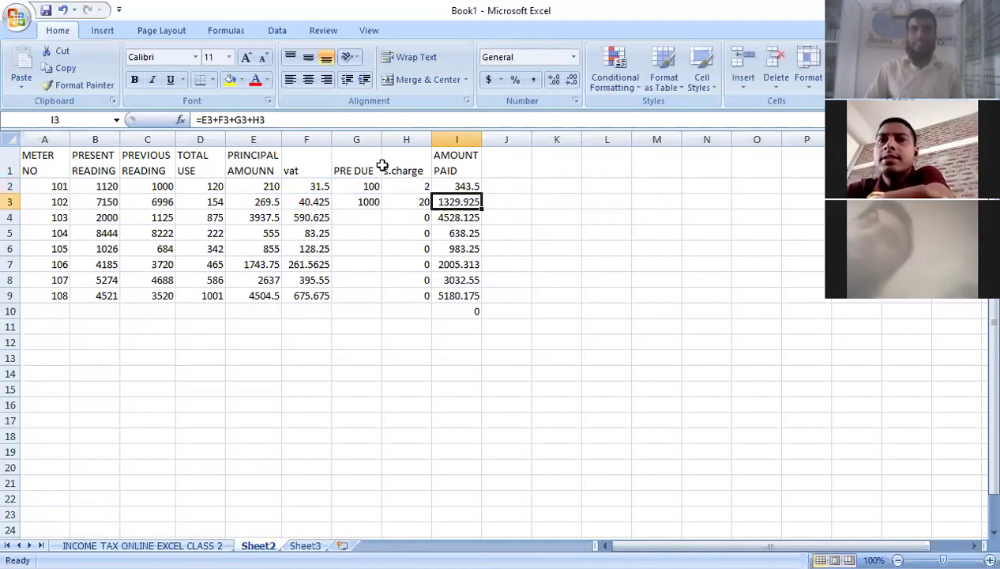
key("Up")
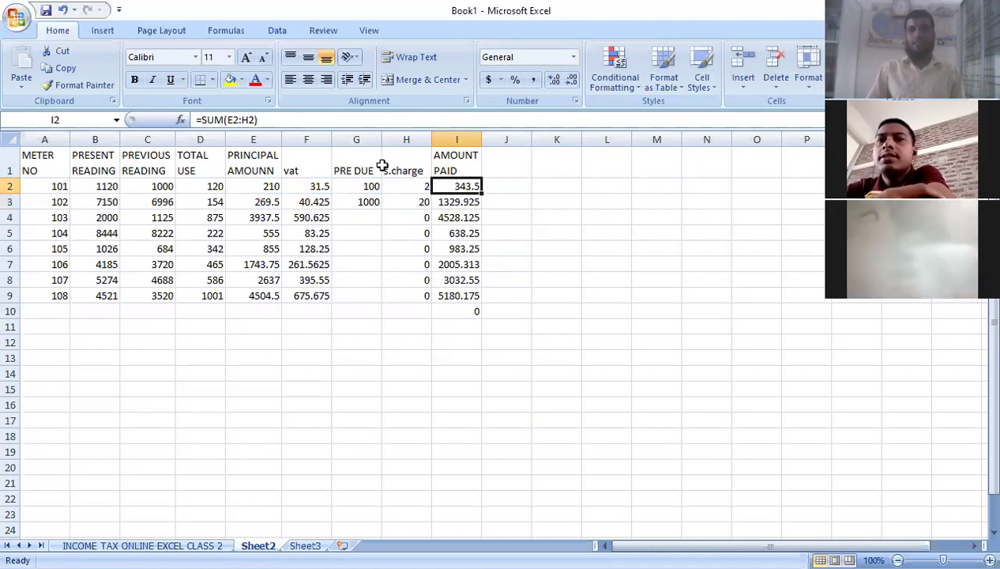
Step: Clear the old addition results from I3 through I10 in the AMOUNT PAID column
key("Down")
key("shift+Down")
key("shift+Down")
key("shift+Down")
key("shift+Down")
key("shift+Down")
key("shift+Down")
key("shift+Down")
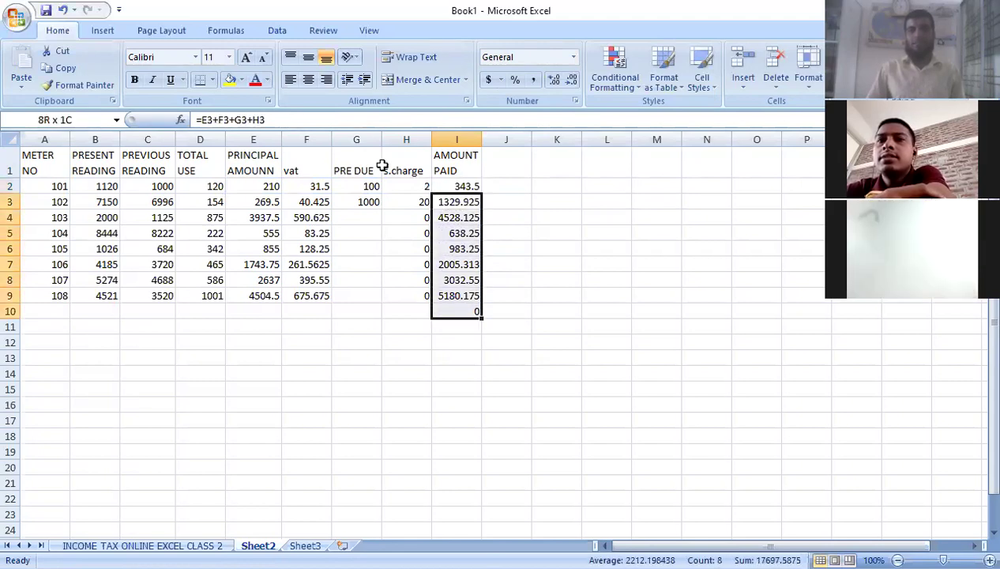
key("Delete")
key("Right")
key("Down")
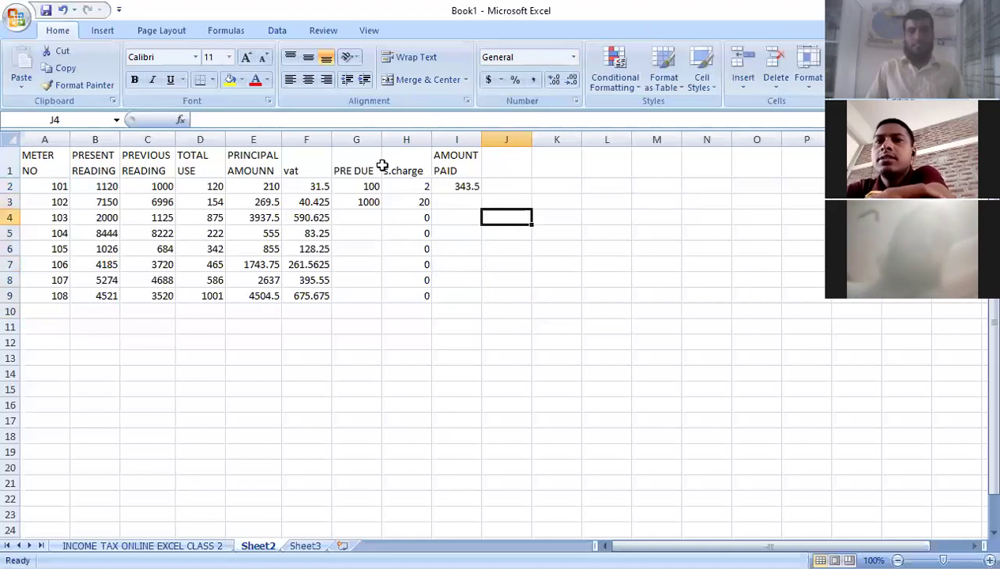
Step: Fill the SUM formula in I2 down through I9 for the remaining meters
key("Up")
key("Up")
key("Left")
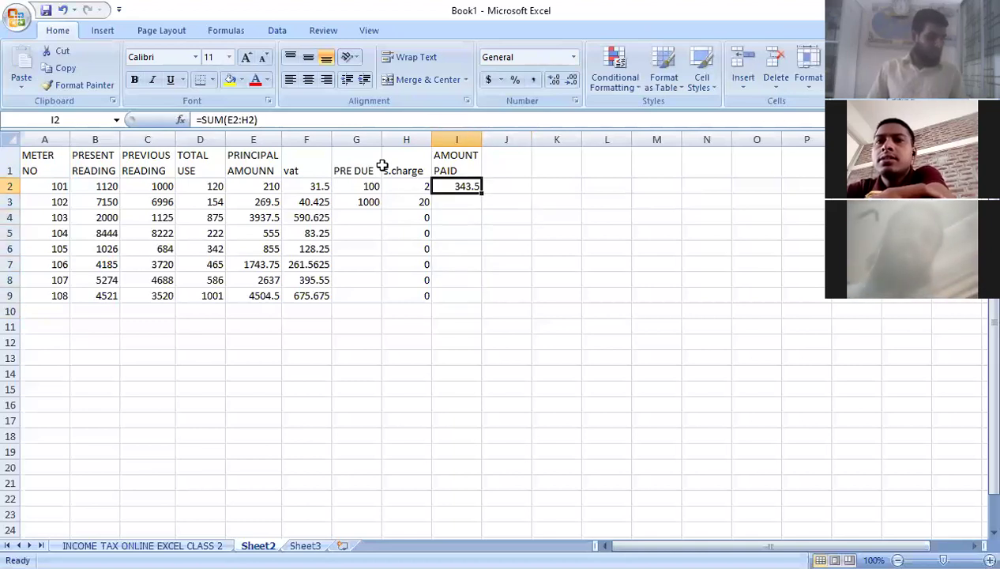
left_click_drag(481, 193, 474, 302)
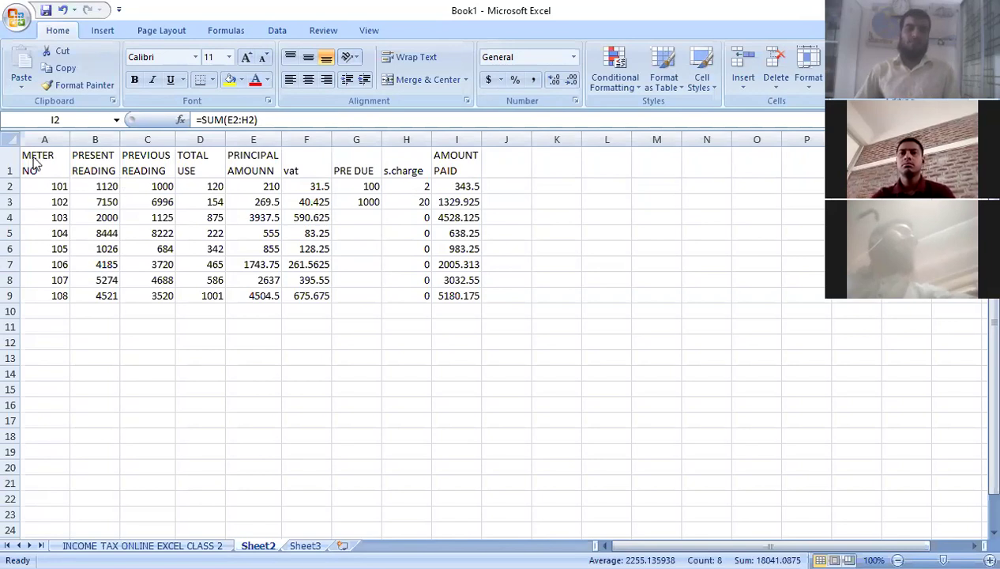
left_click(406, 447)
Step: Insert two blank rows above the table headings from column A to column I
left_click_drag(43, 158, 291, 172)
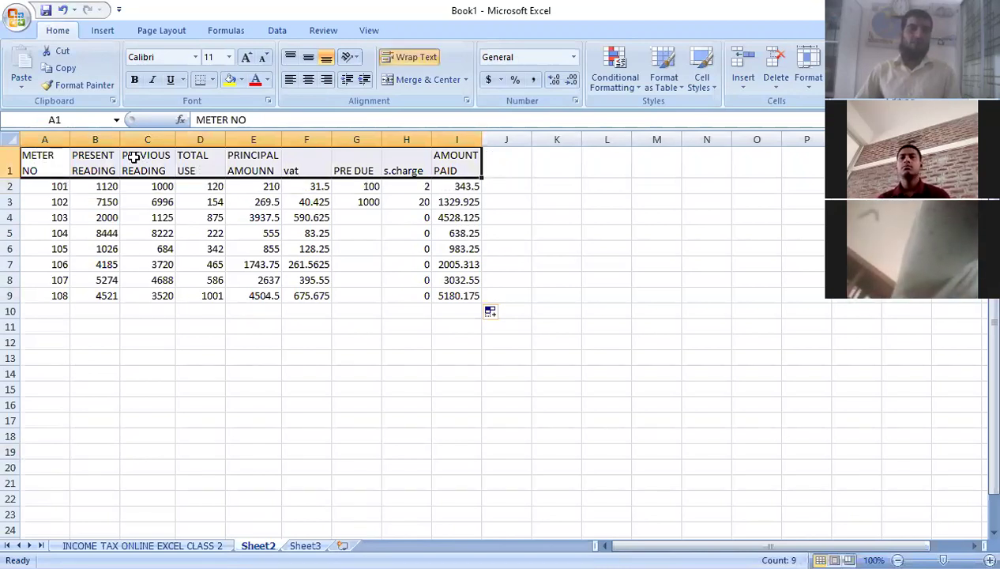
right_click(57, 155)
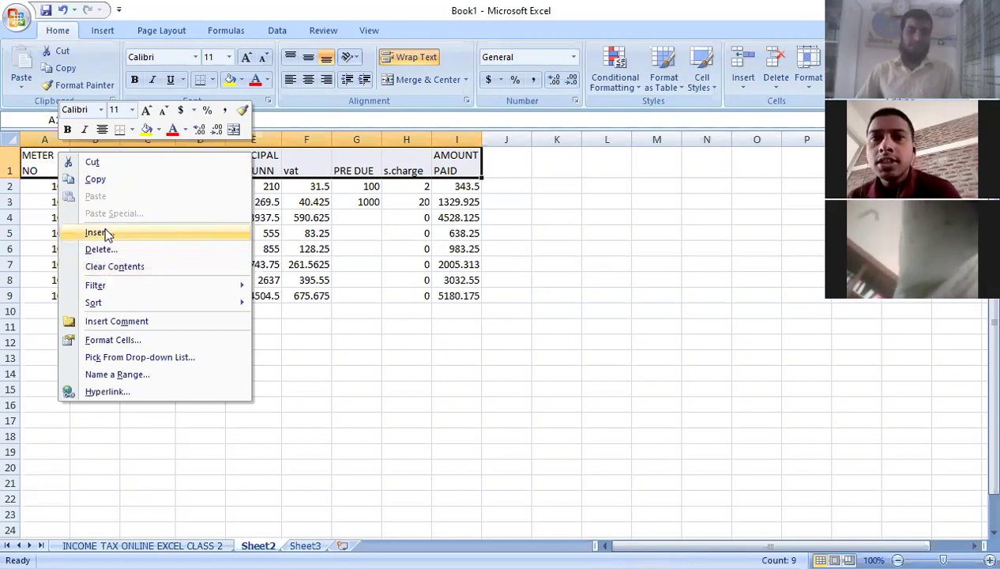
left_click(106, 233)
left_click(73, 228)
left_click(73, 270)
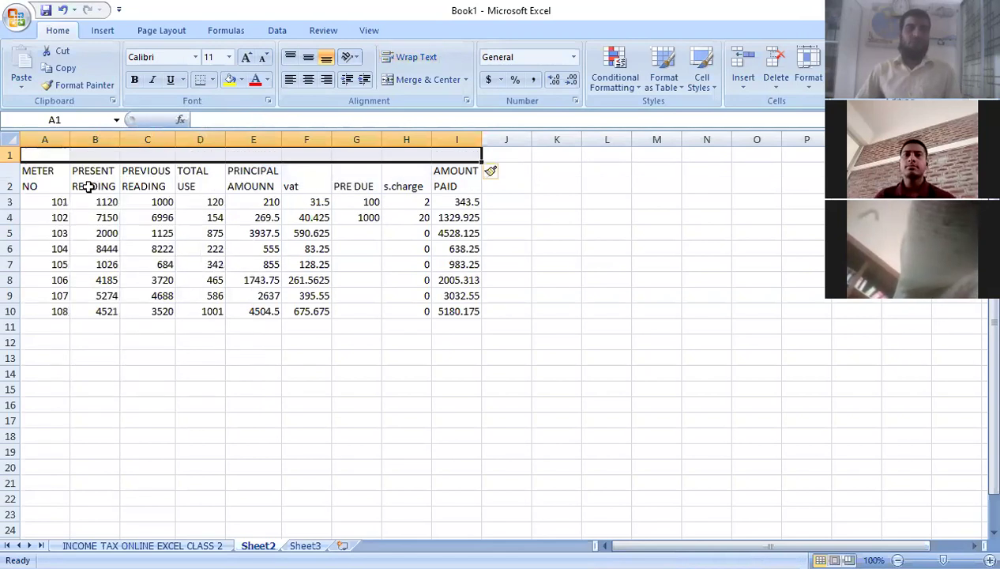
right_click(59, 155)
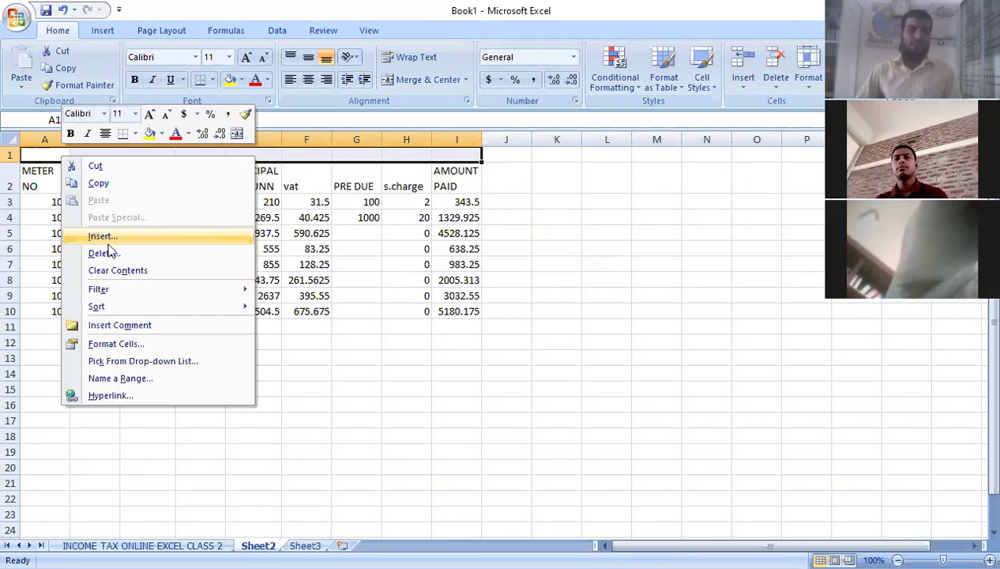
left_click(103, 236)
left_click(84, 239)
left_click(76, 281)
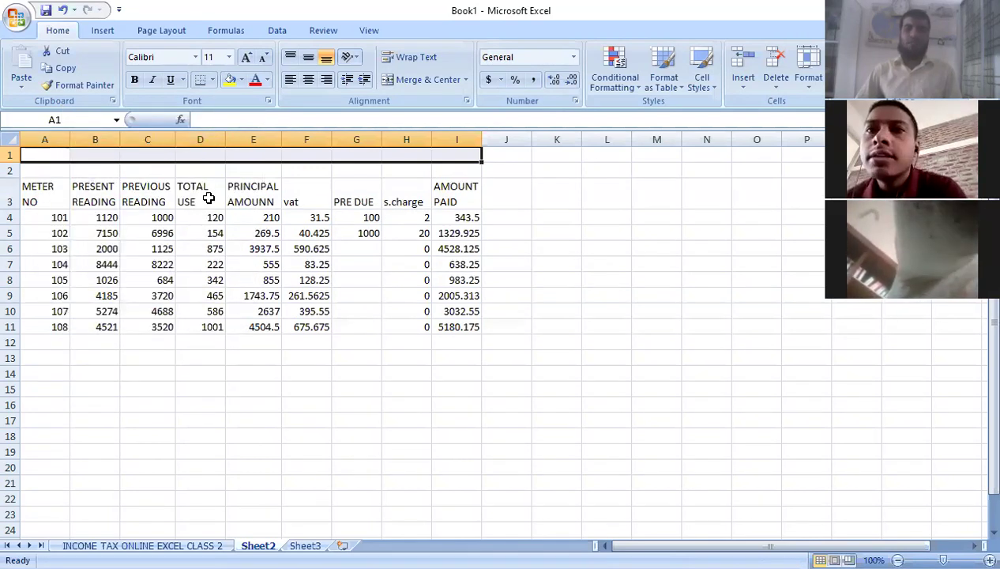
Step: Merge and center the blank range A1:I2 above the headings
key("ctrl+End")
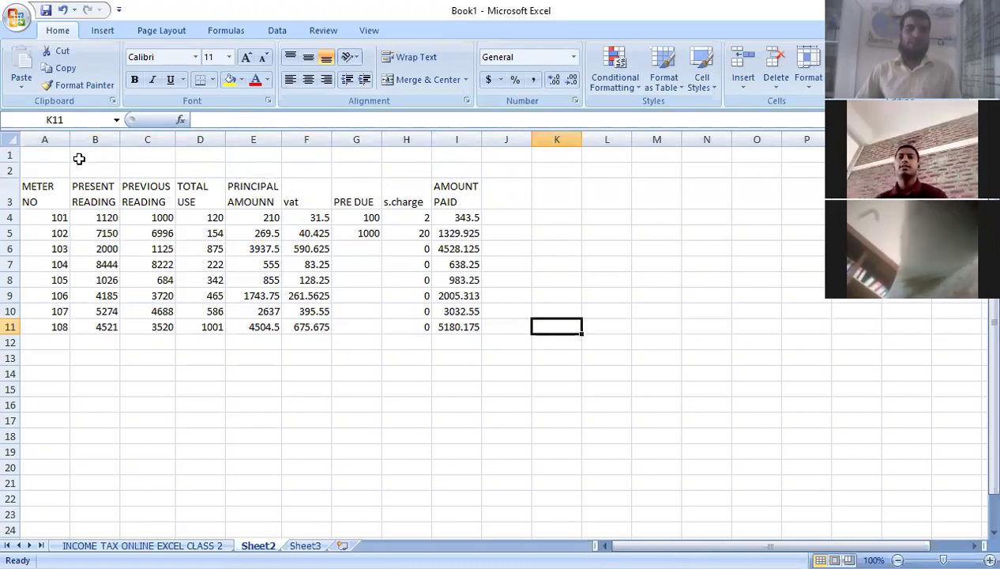
left_click_drag(59, 155, 440, 163)
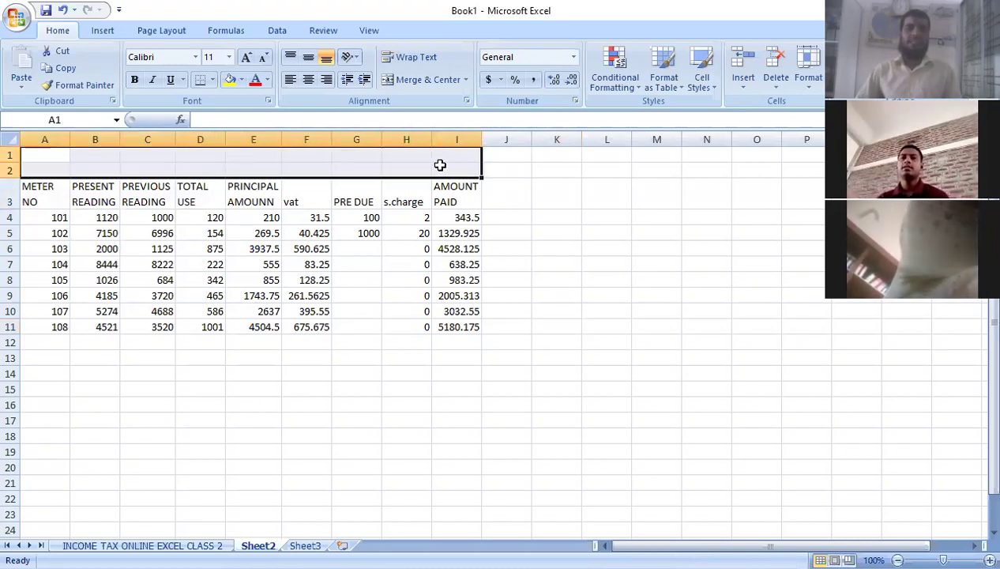
left_click(431, 80)
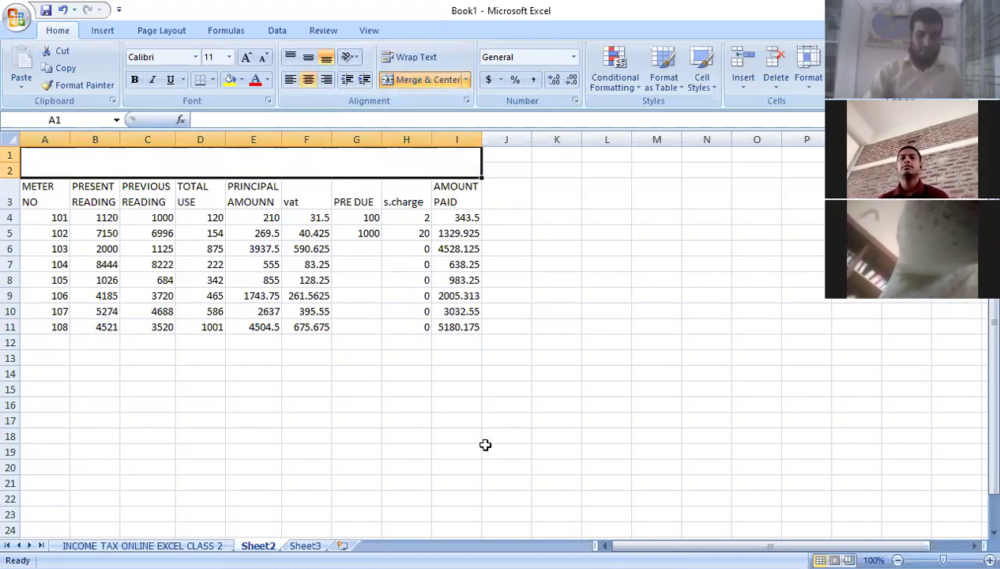
Step: Enter the title ELECTRICITY BILL in the merged cell above the table
type("E")
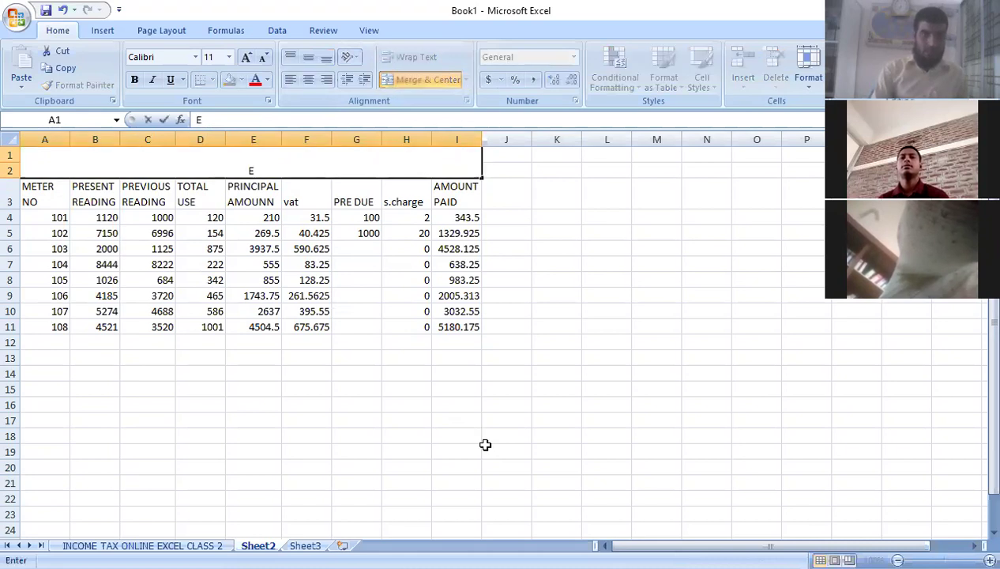
type("L")
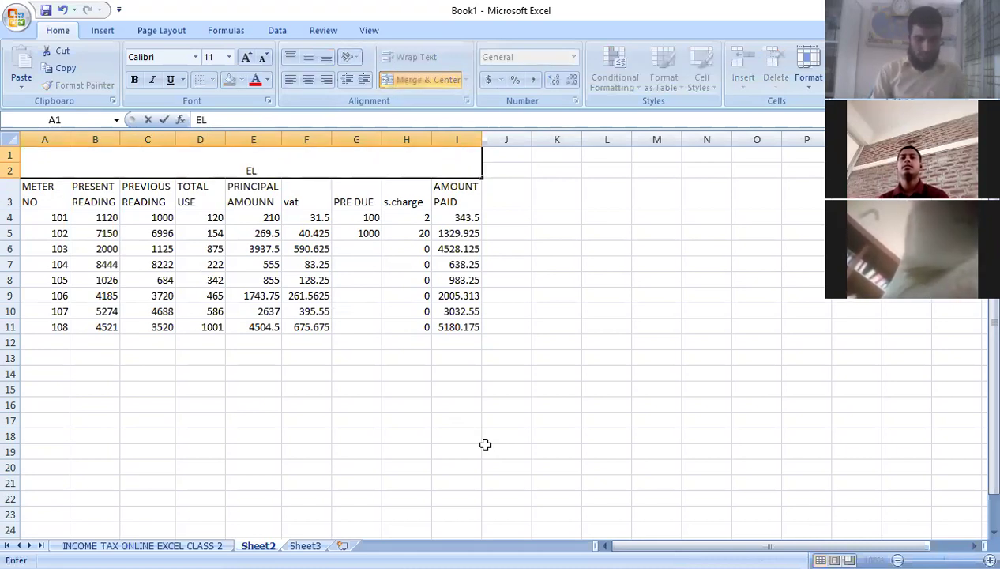
type("EC")
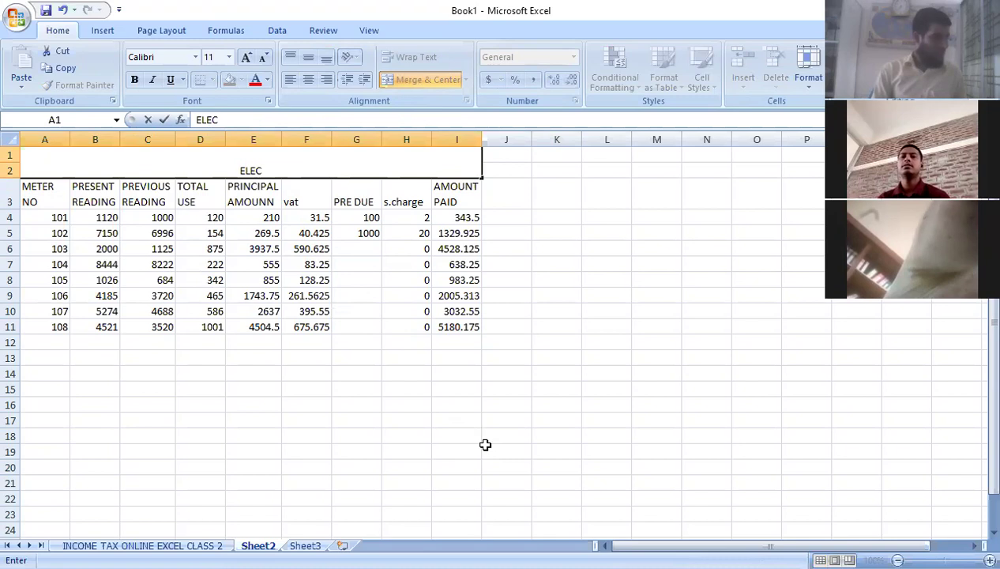
type("T")
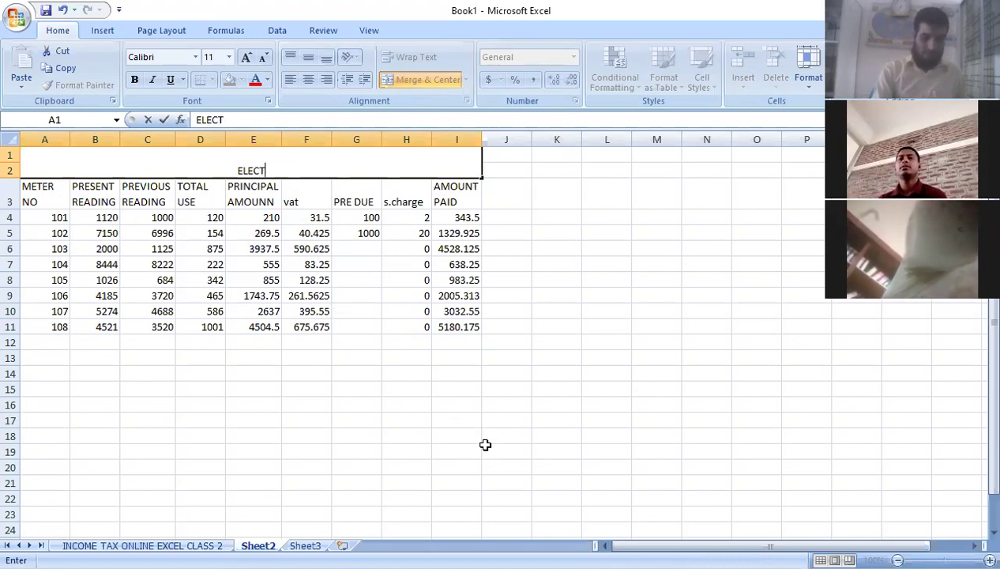
type("RI")
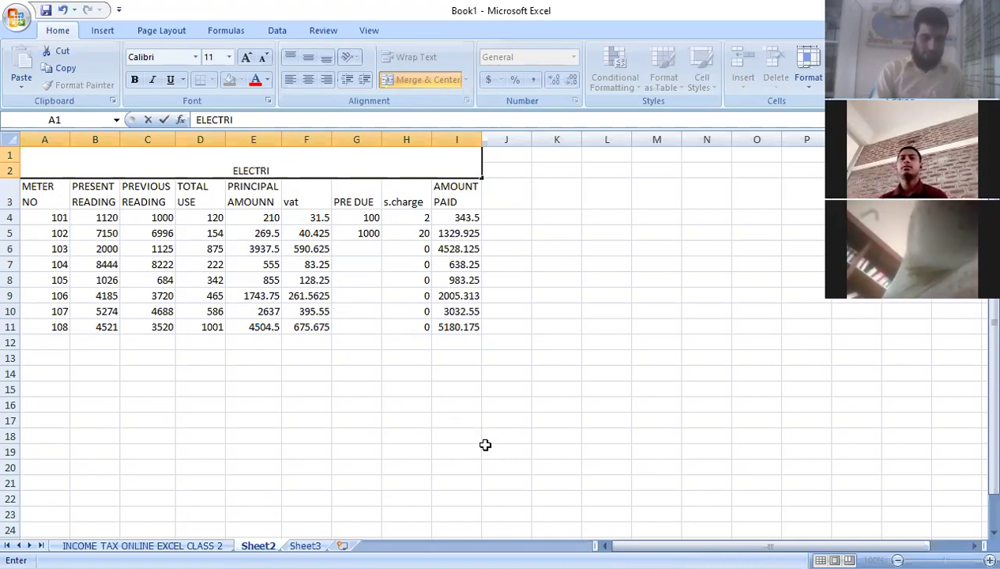
type("CITY BILL")
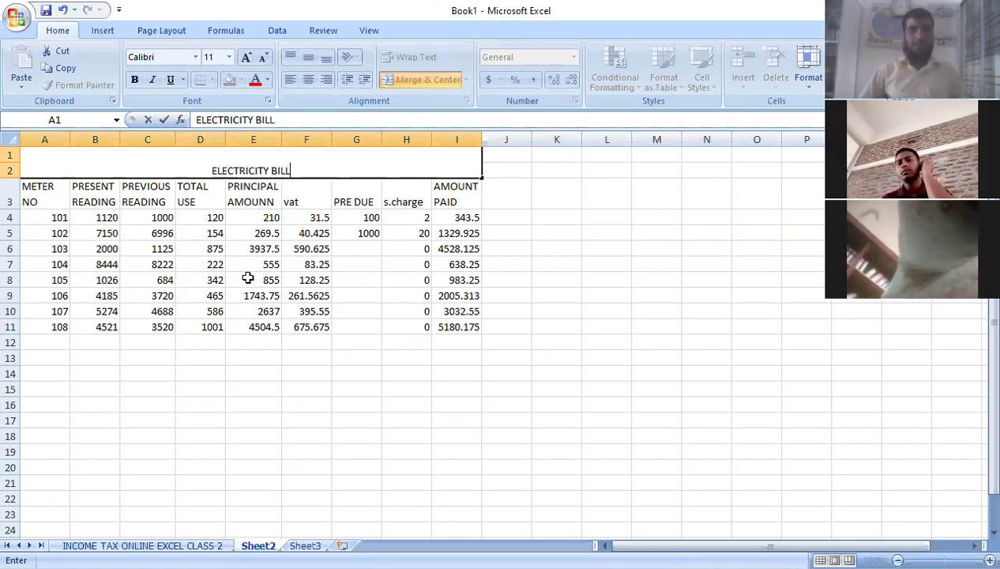
Step: Set the ELECTRICITY BILL title text to font size 26 and colour it standard red
left_click_drag(292, 166, 204, 164)
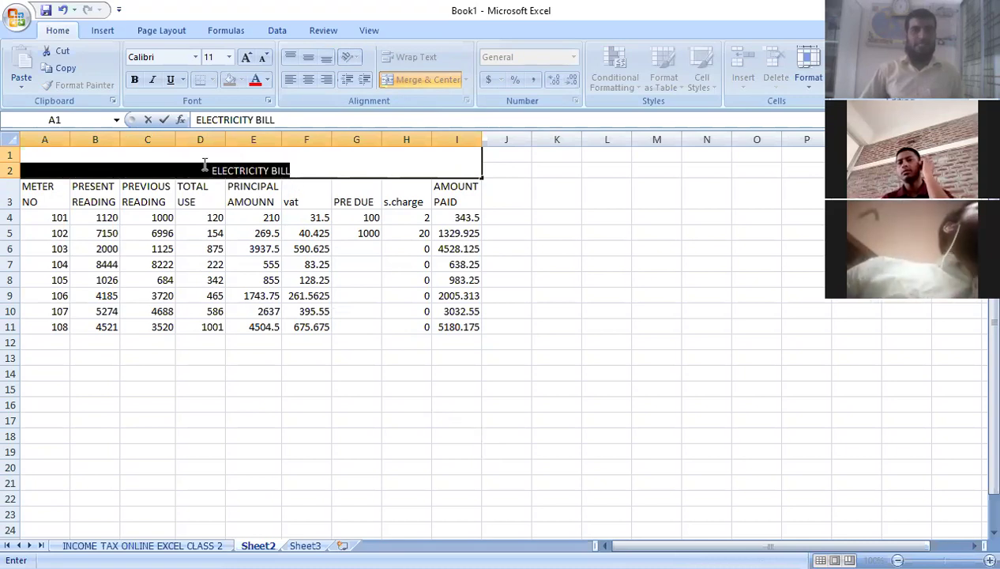
left_click(229, 57)
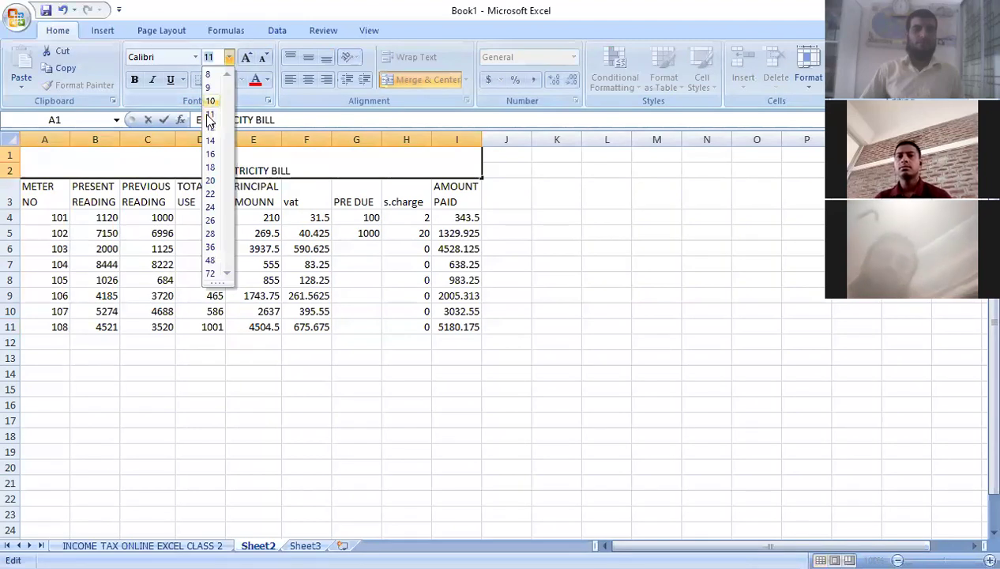
left_click(210, 221)
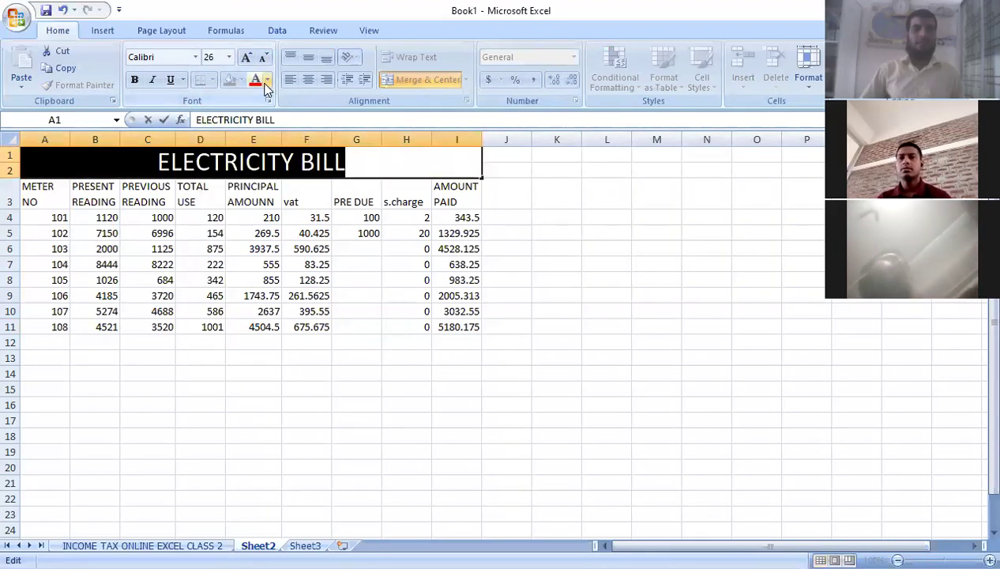
left_click(267, 79)
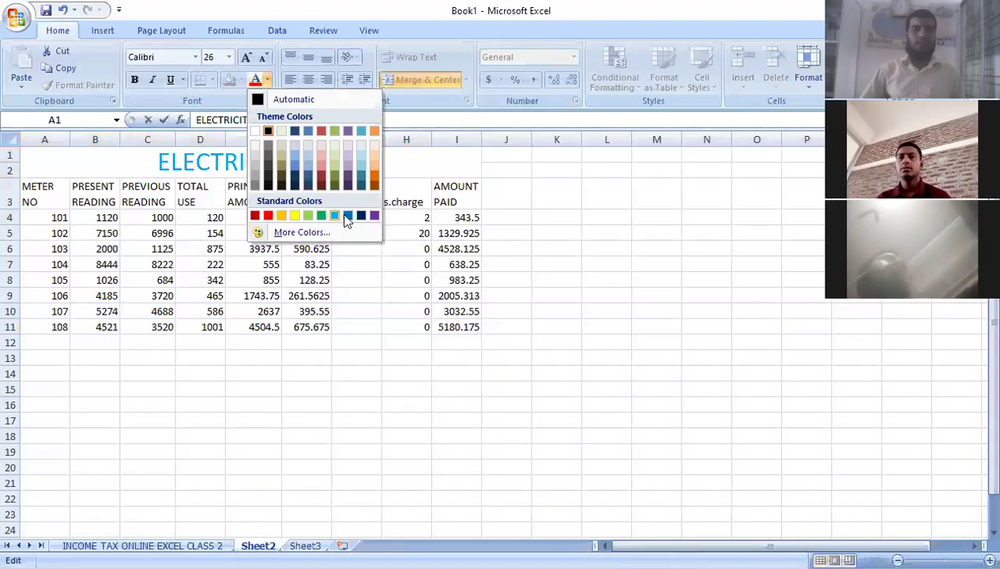
left_click(268, 216)
left_click(557, 326)
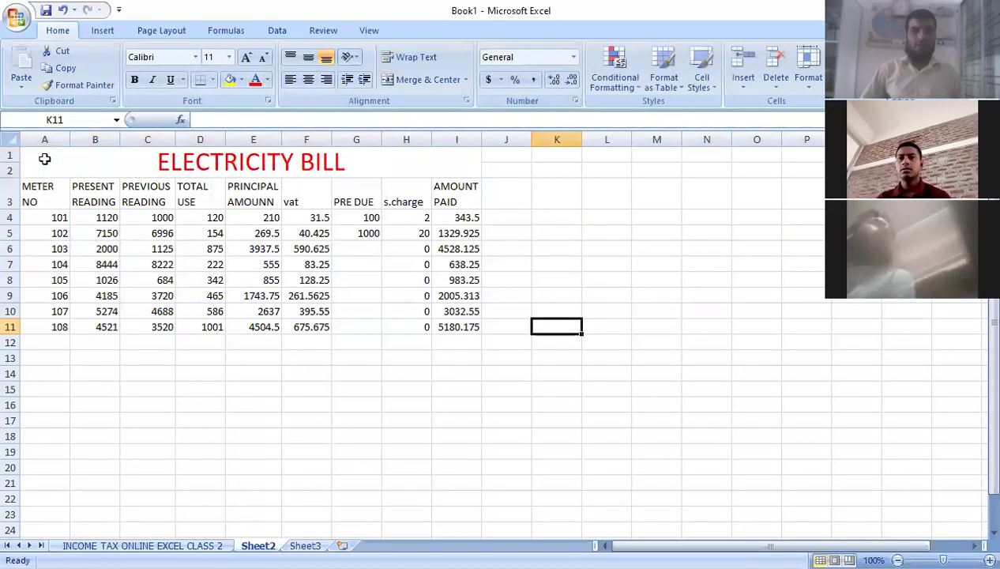
Step: Make the column headings from METER NO to AMOUNT PAID in row 3 bold
left_click_drag(24, 190, 319, 203)
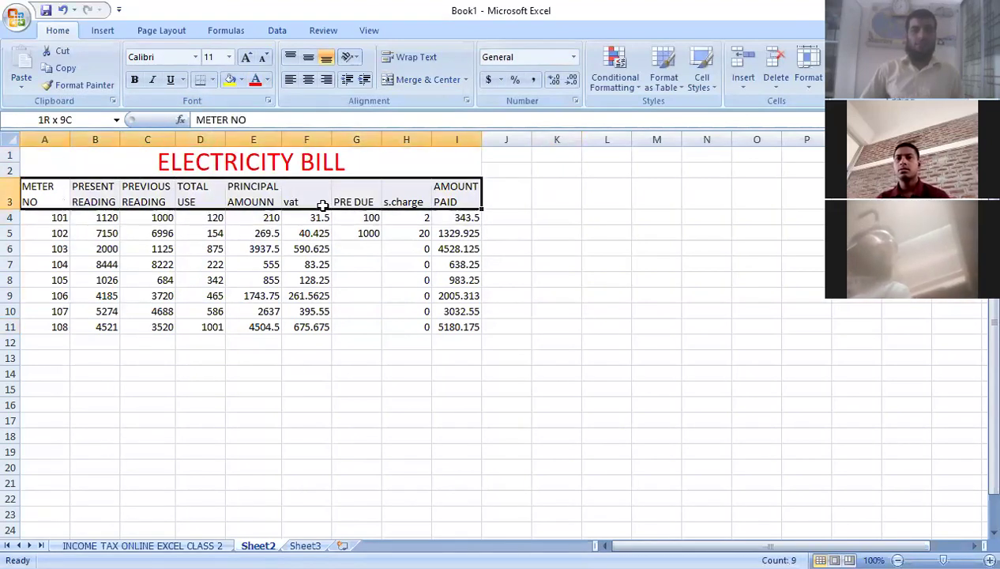
left_click(136, 77)
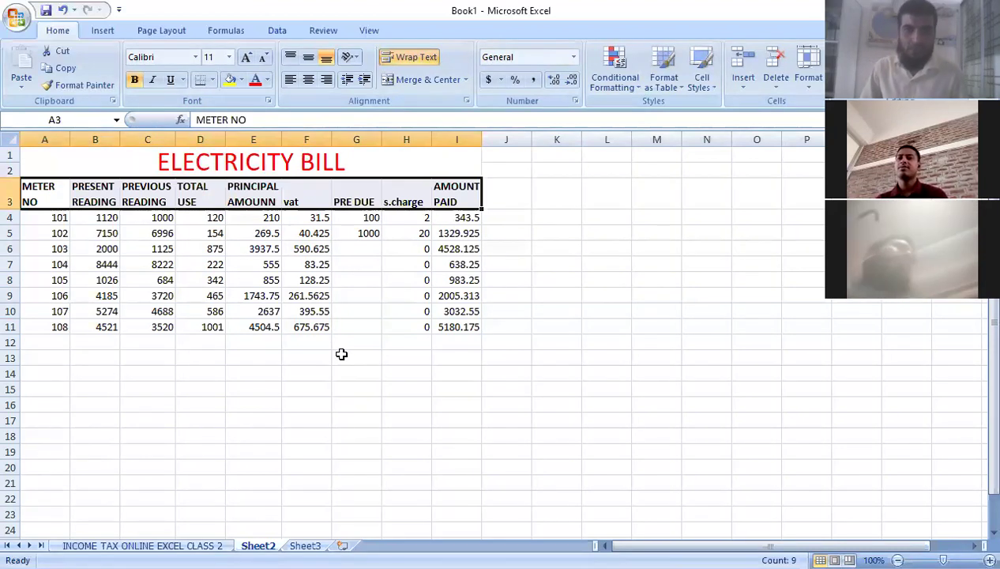
key("Escape")
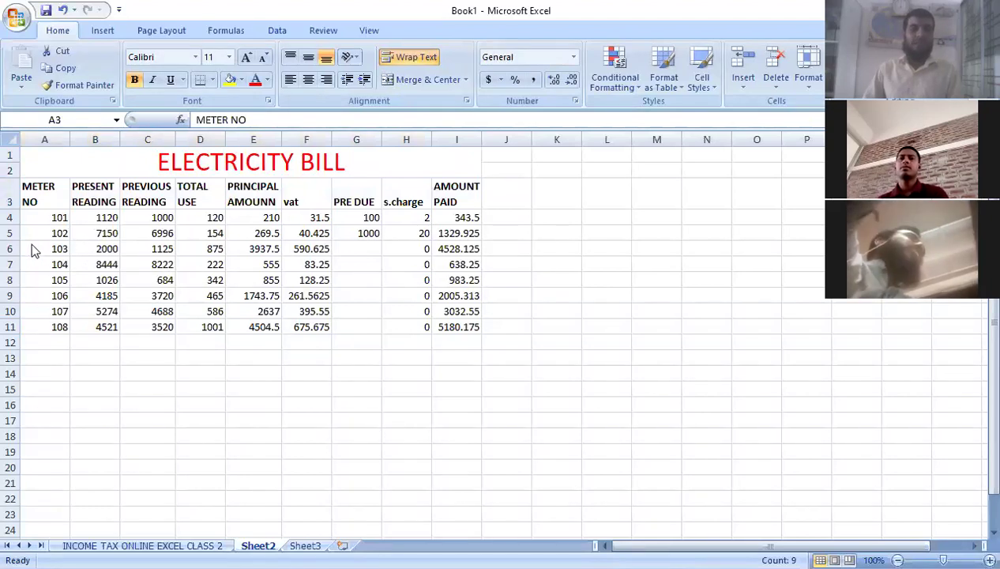
key("ctrl+End")
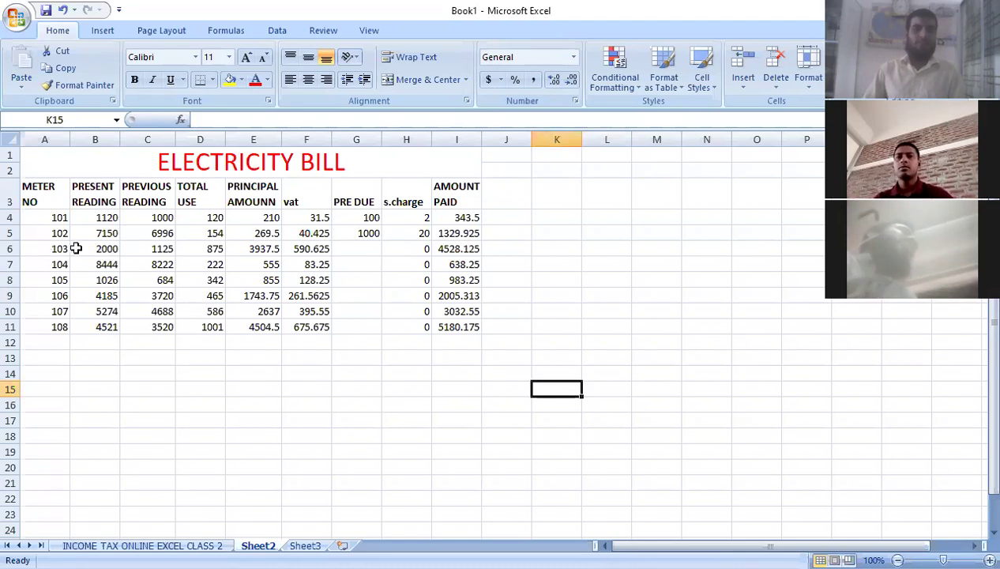
Step: Insert an entire blank row above the meter 103 record
left_click(52, 248)
left_click_drag(52, 248, 315, 248)
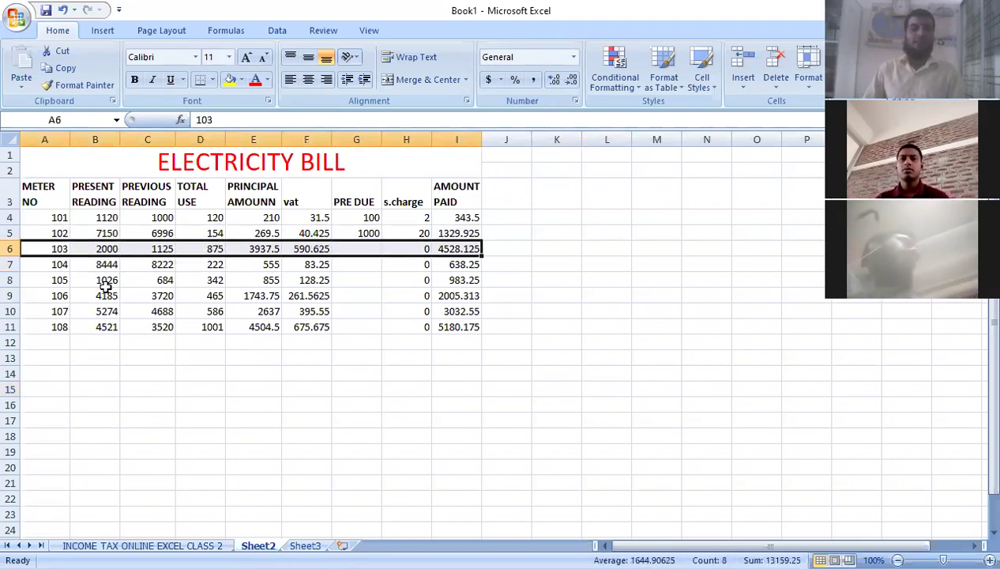
right_click(50, 250)
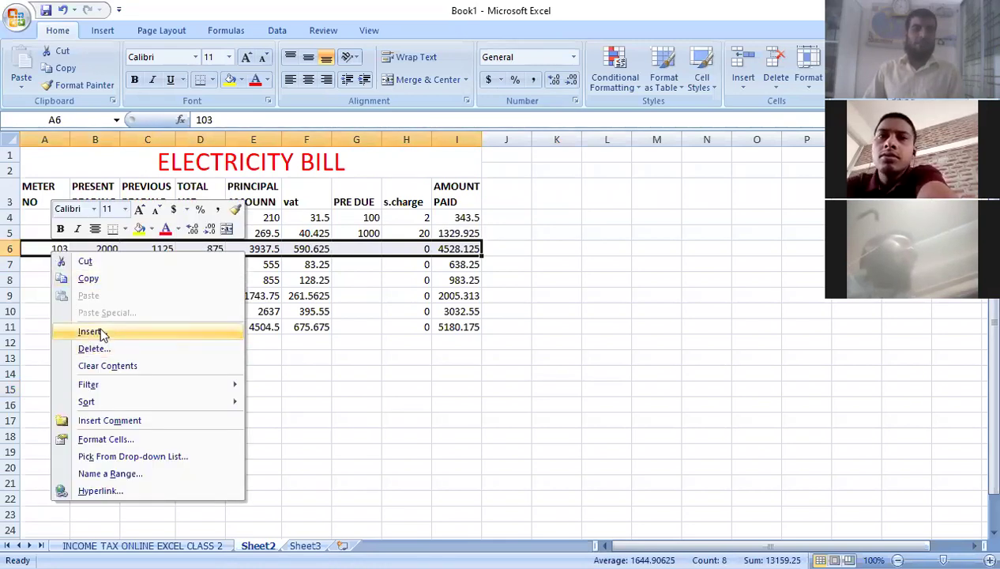
left_click(101, 332)
left_click(61, 329)
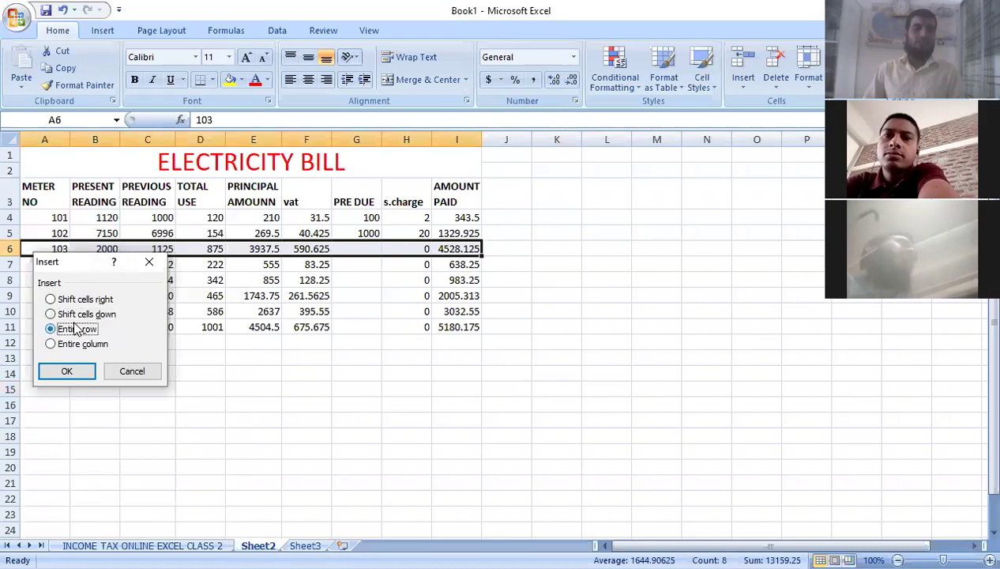
left_click(68, 372)
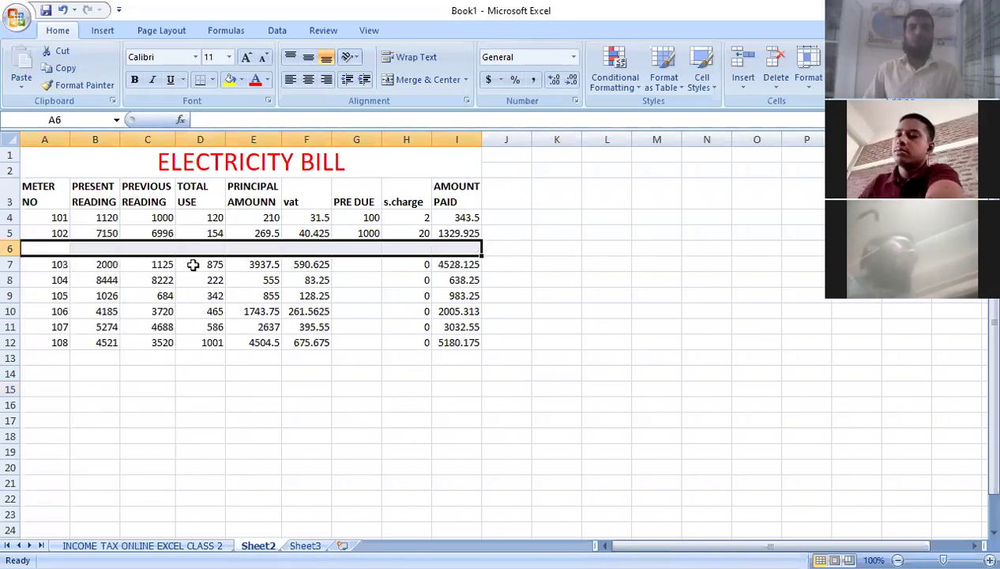
Step: Delete the blank row between the records of meters 102 and 103
right_click(142, 249)
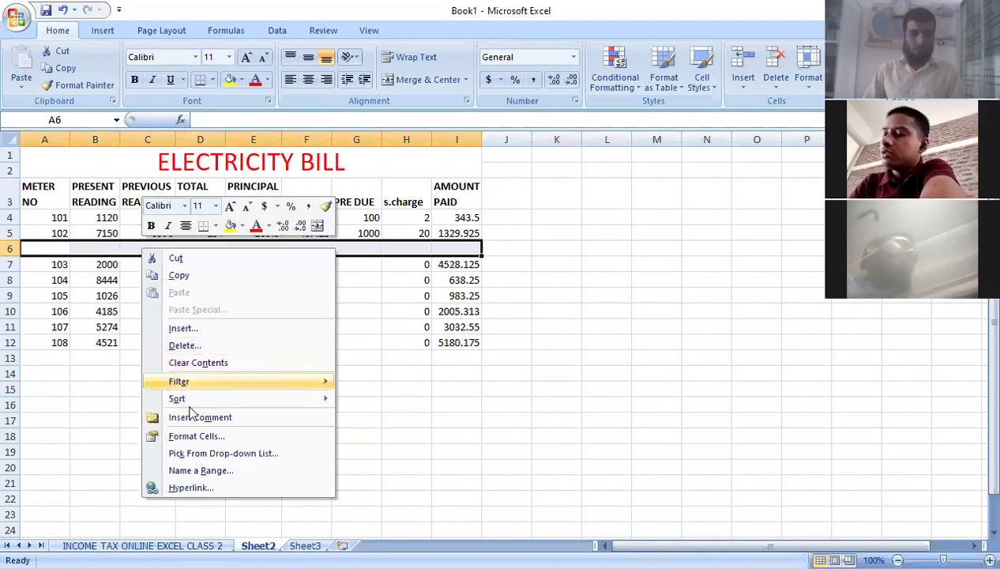
left_click(190, 351)
left_click(175, 342)
left_click(172, 384)
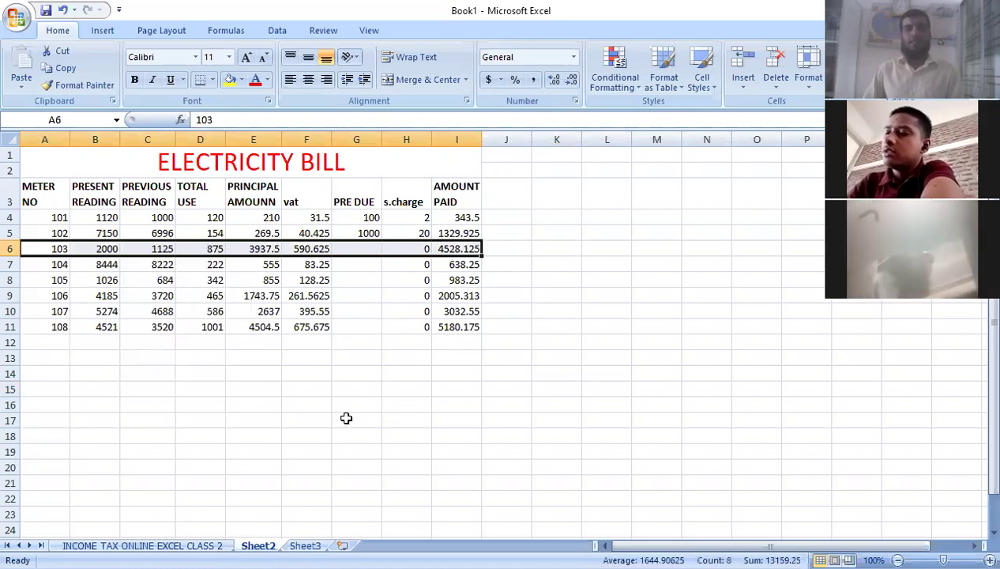
Step: Insert an entire blank column before the PRE DUE column, using the range G3:G11
left_click(345, 416)
key("ctrl+Up")
key("ctrl+Up")
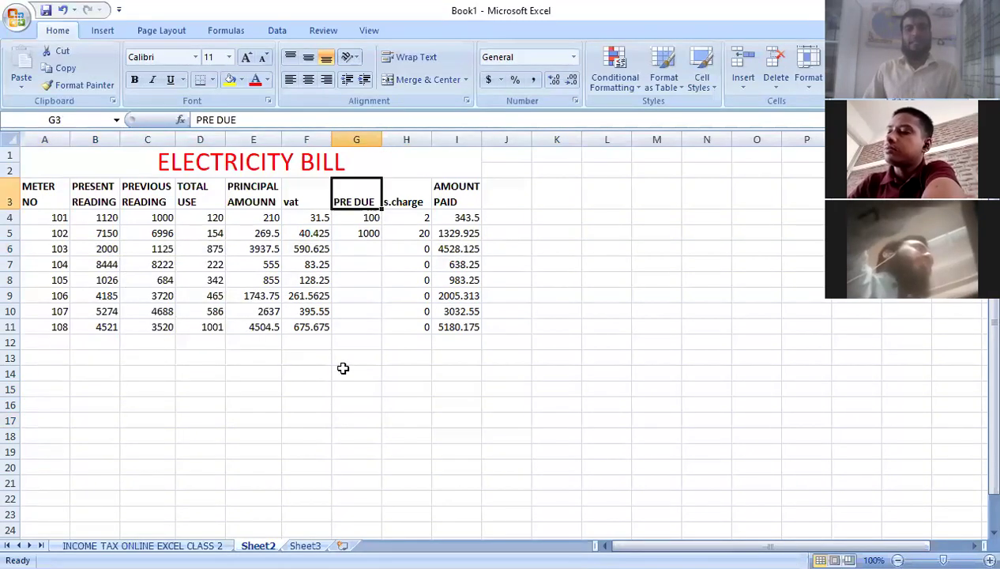
key("shift+Down")
key("shift+Down")
key("shift+Down")
key("shift+Down")
key("shift+Down")
key("shift+Down")
key("shift+Down")
key("shift+Down")
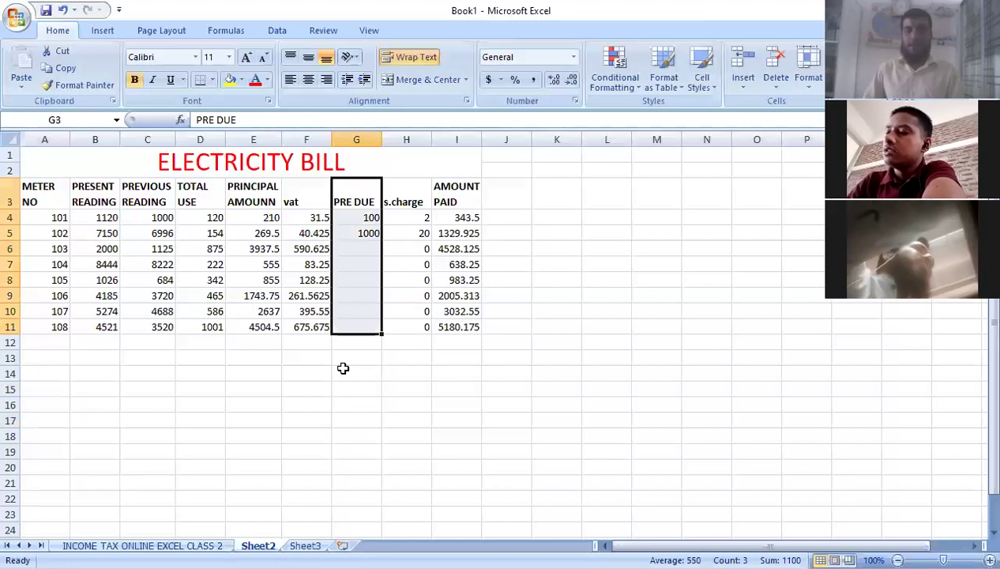
right_click(353, 243)
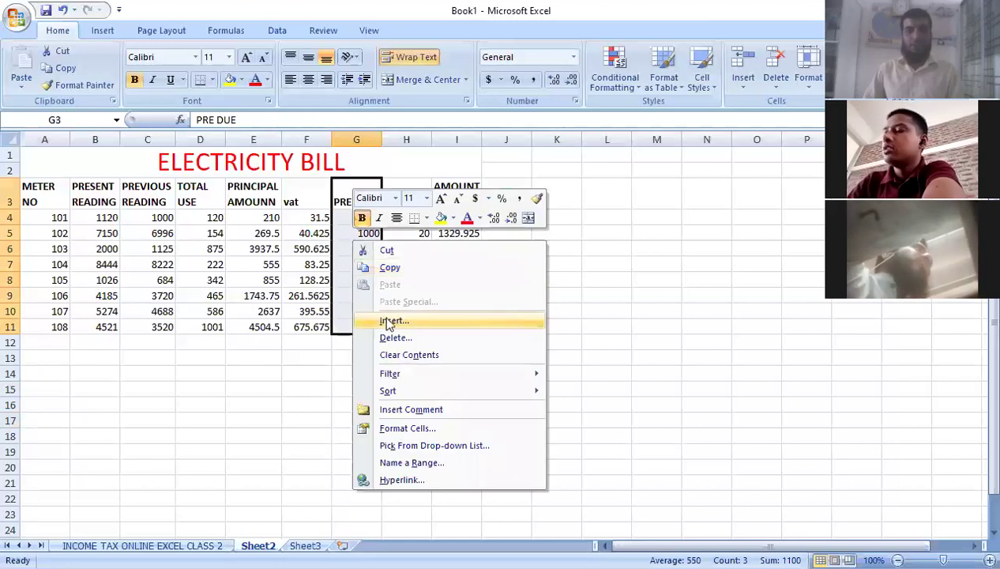
left_click(417, 323)
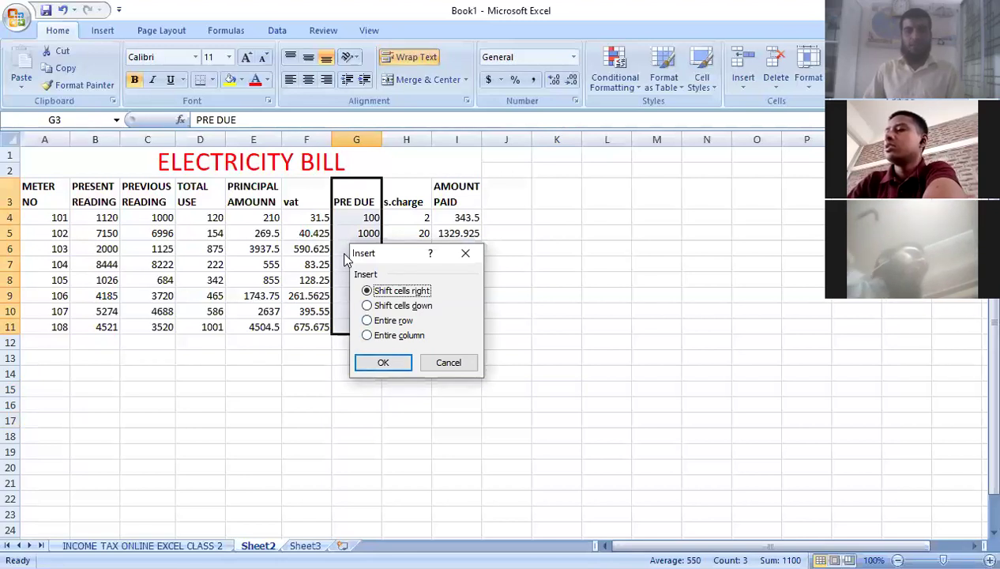
key("c")
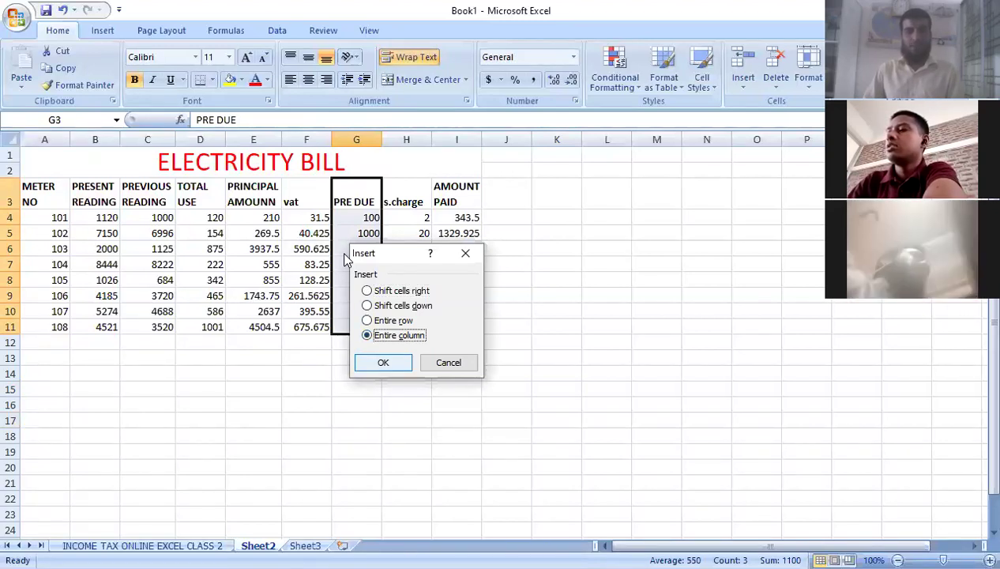
key("Tab")
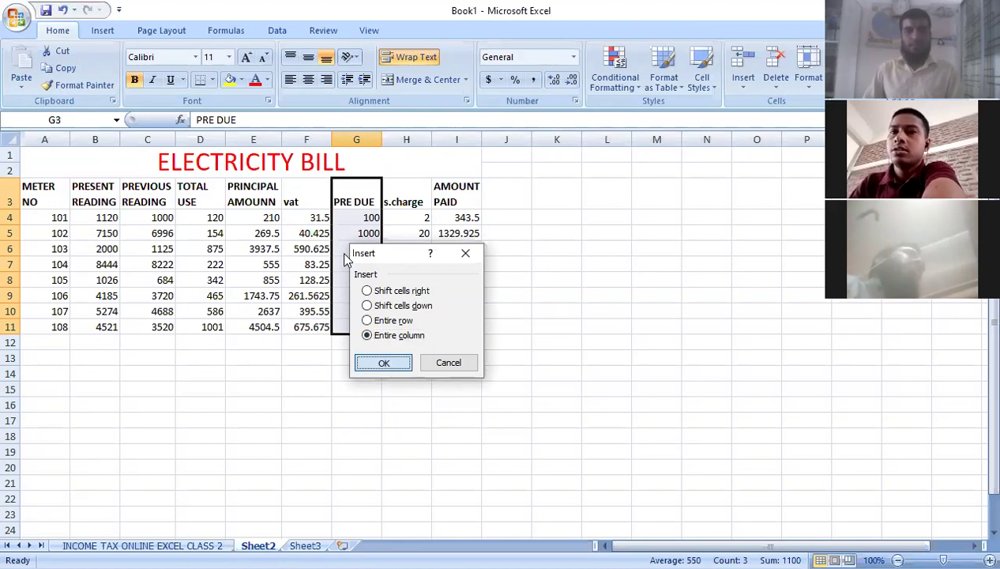
key("Return")
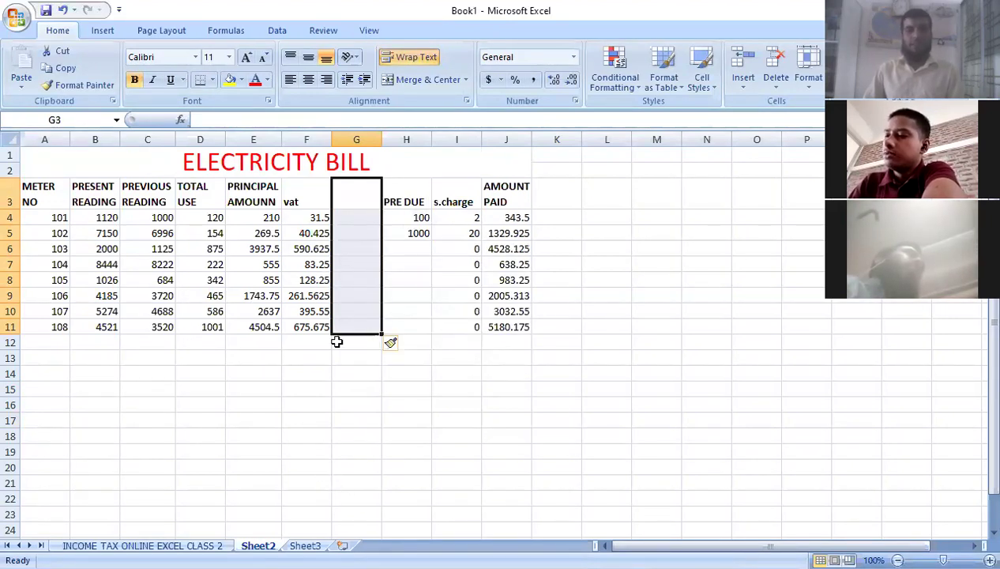
Step: Delete the entire blank column between vat and PRE DUE
right_click(369, 264)
left_click(411, 361)
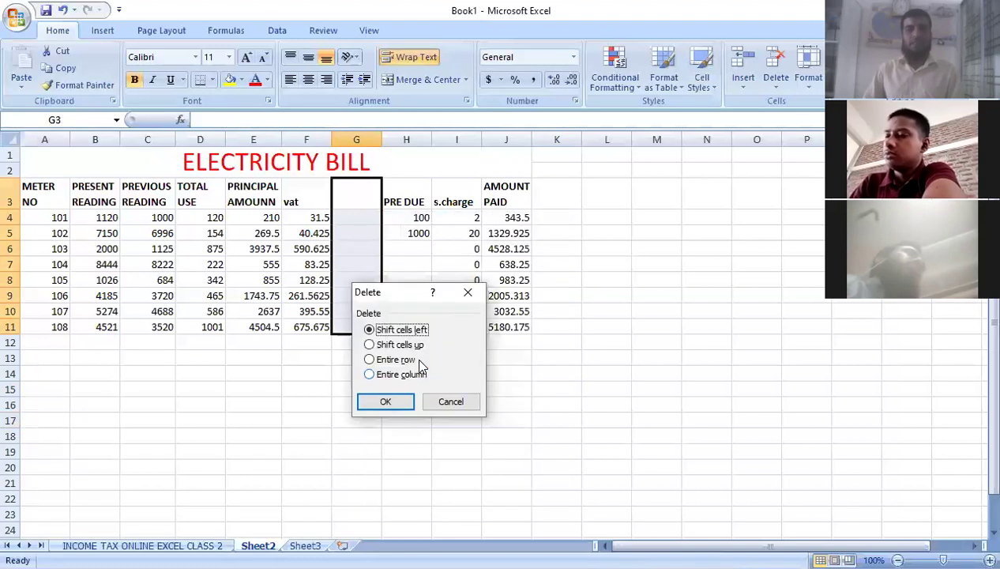
left_click(413, 375)
left_click(383, 403)
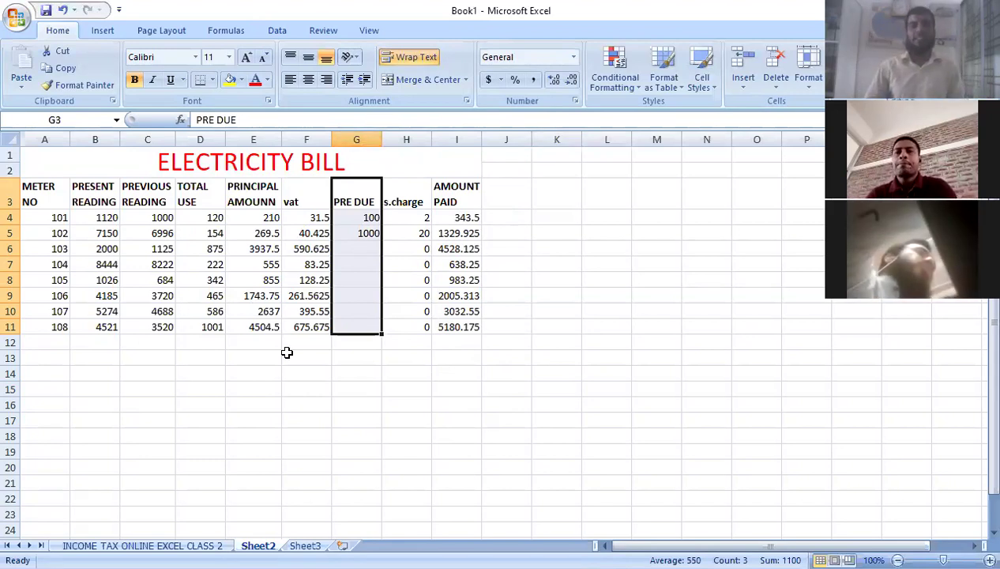
key("ctrl+End")
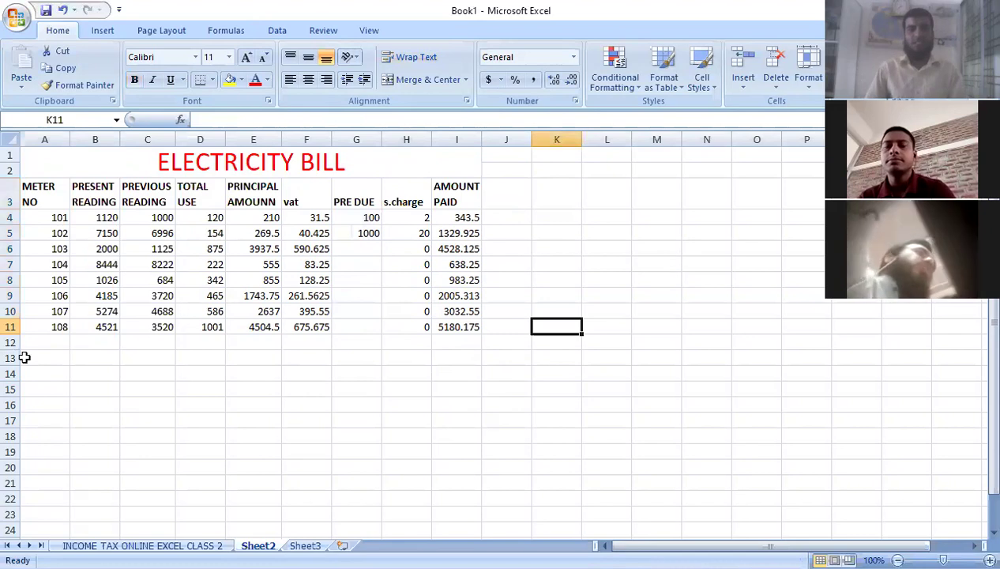
scroll(330, 362, "down", 6)
scroll(346, 354, "up", 6)
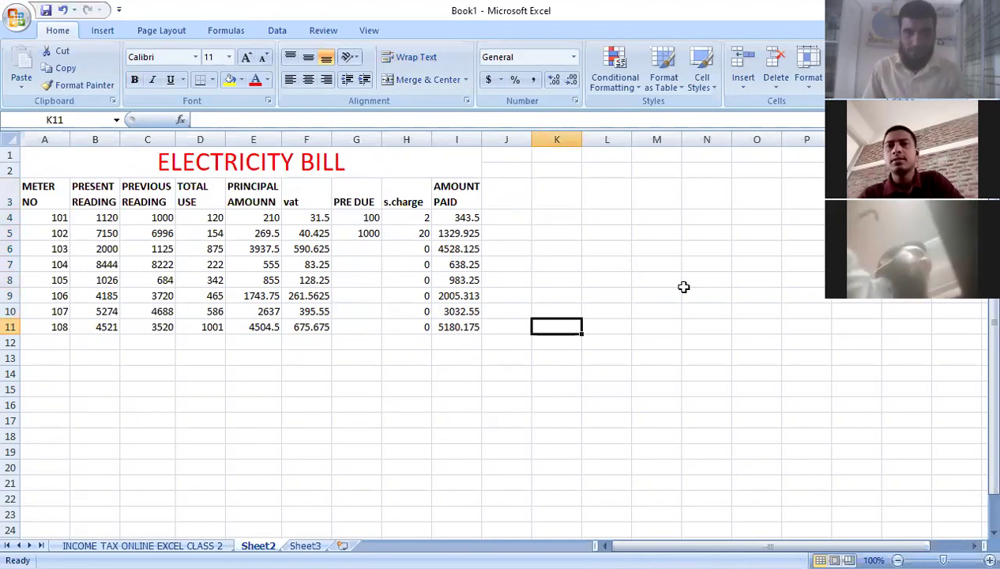
left_click(557, 145)
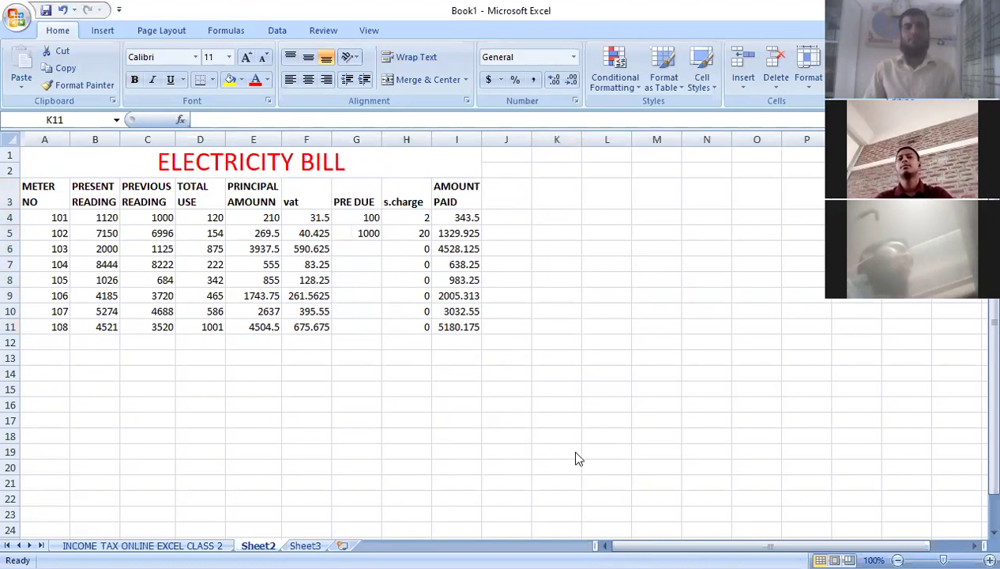
Step: Go to cell I4 and examine the formula behind the AMOUNT PAID of meter 101
key("Up")
key("Up")
key("Up")
key("Up")
key("Up")
key("Up")
key("Up")
key("Left")
key("Left")
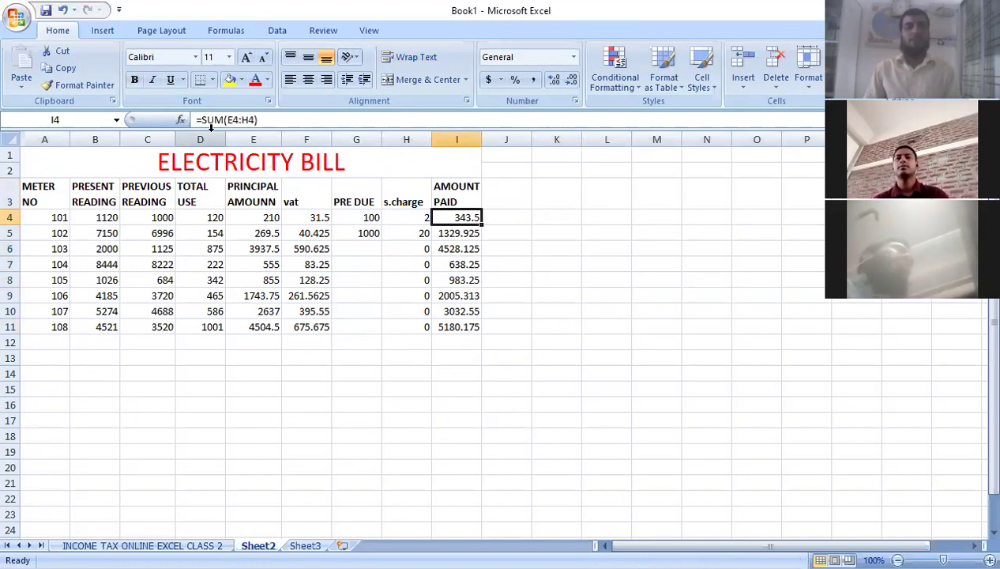